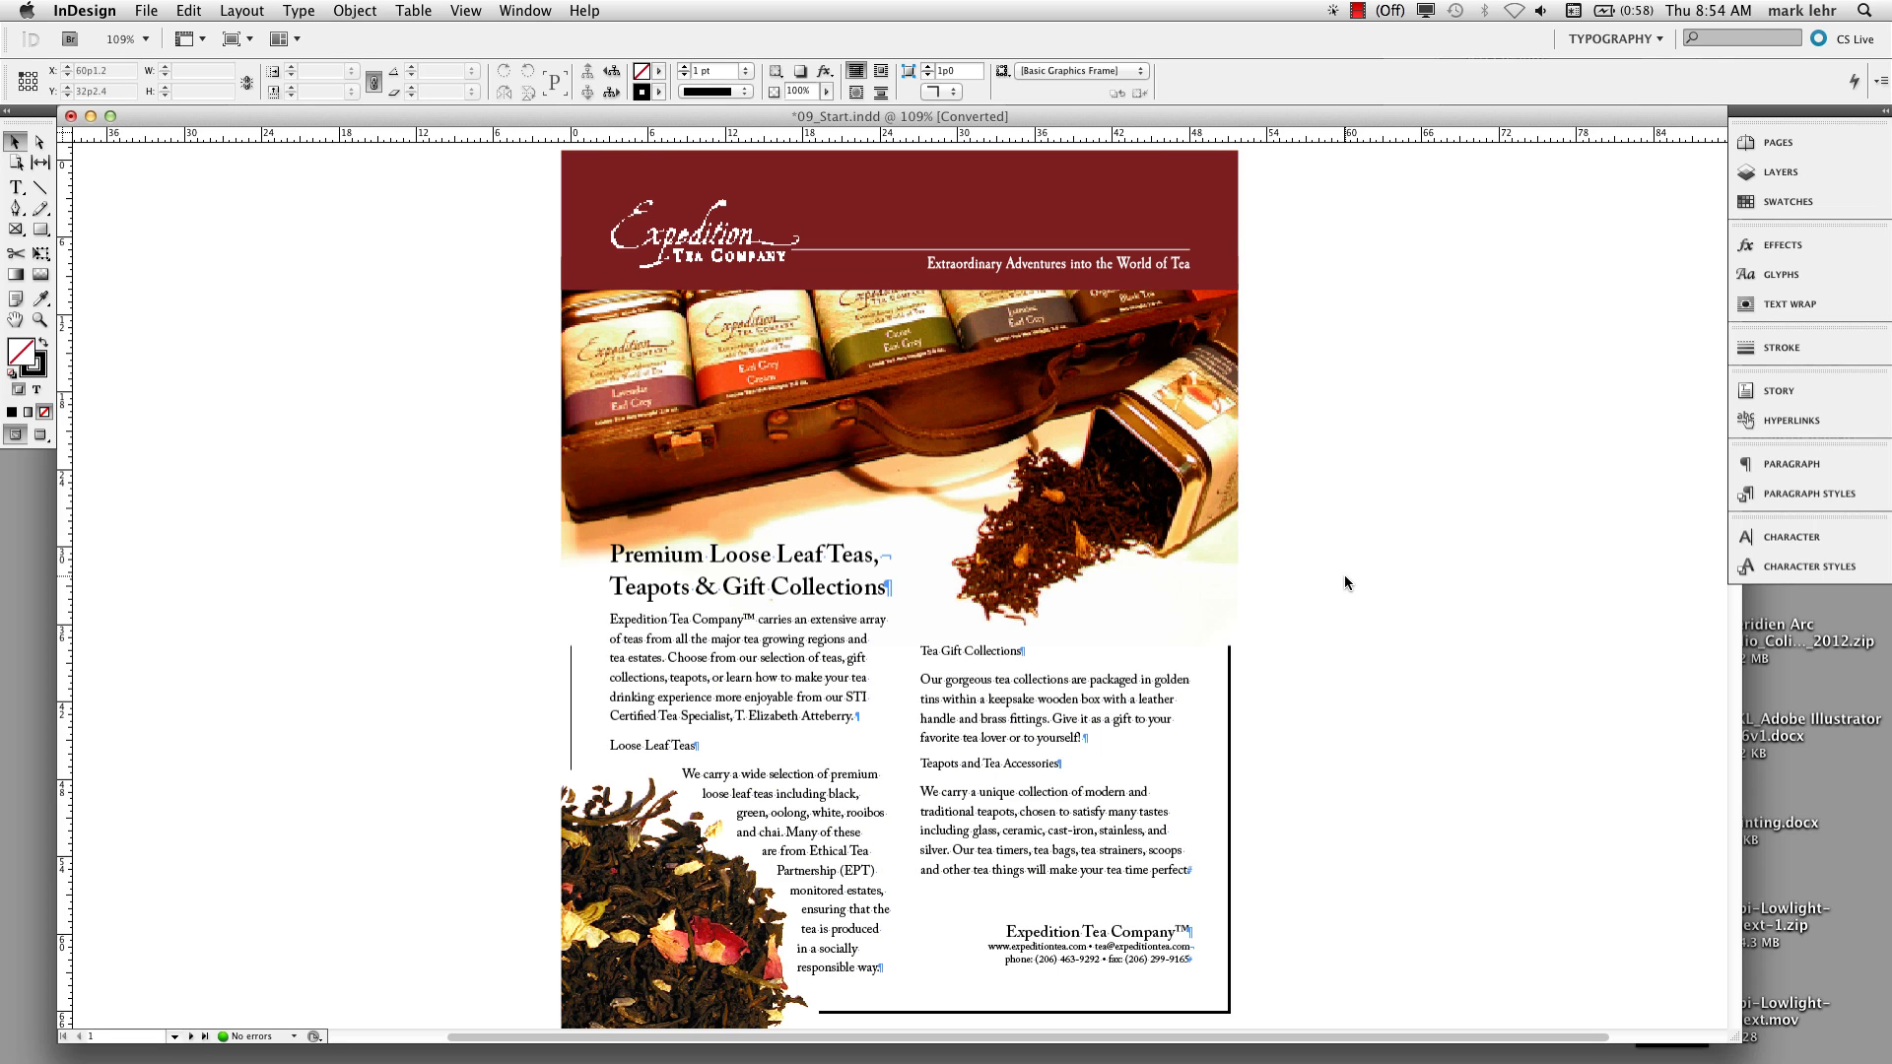
# Step: Go to page 2 and enlarge the tea brewing table near the foot of the page
pyautogui.click(1777, 145)
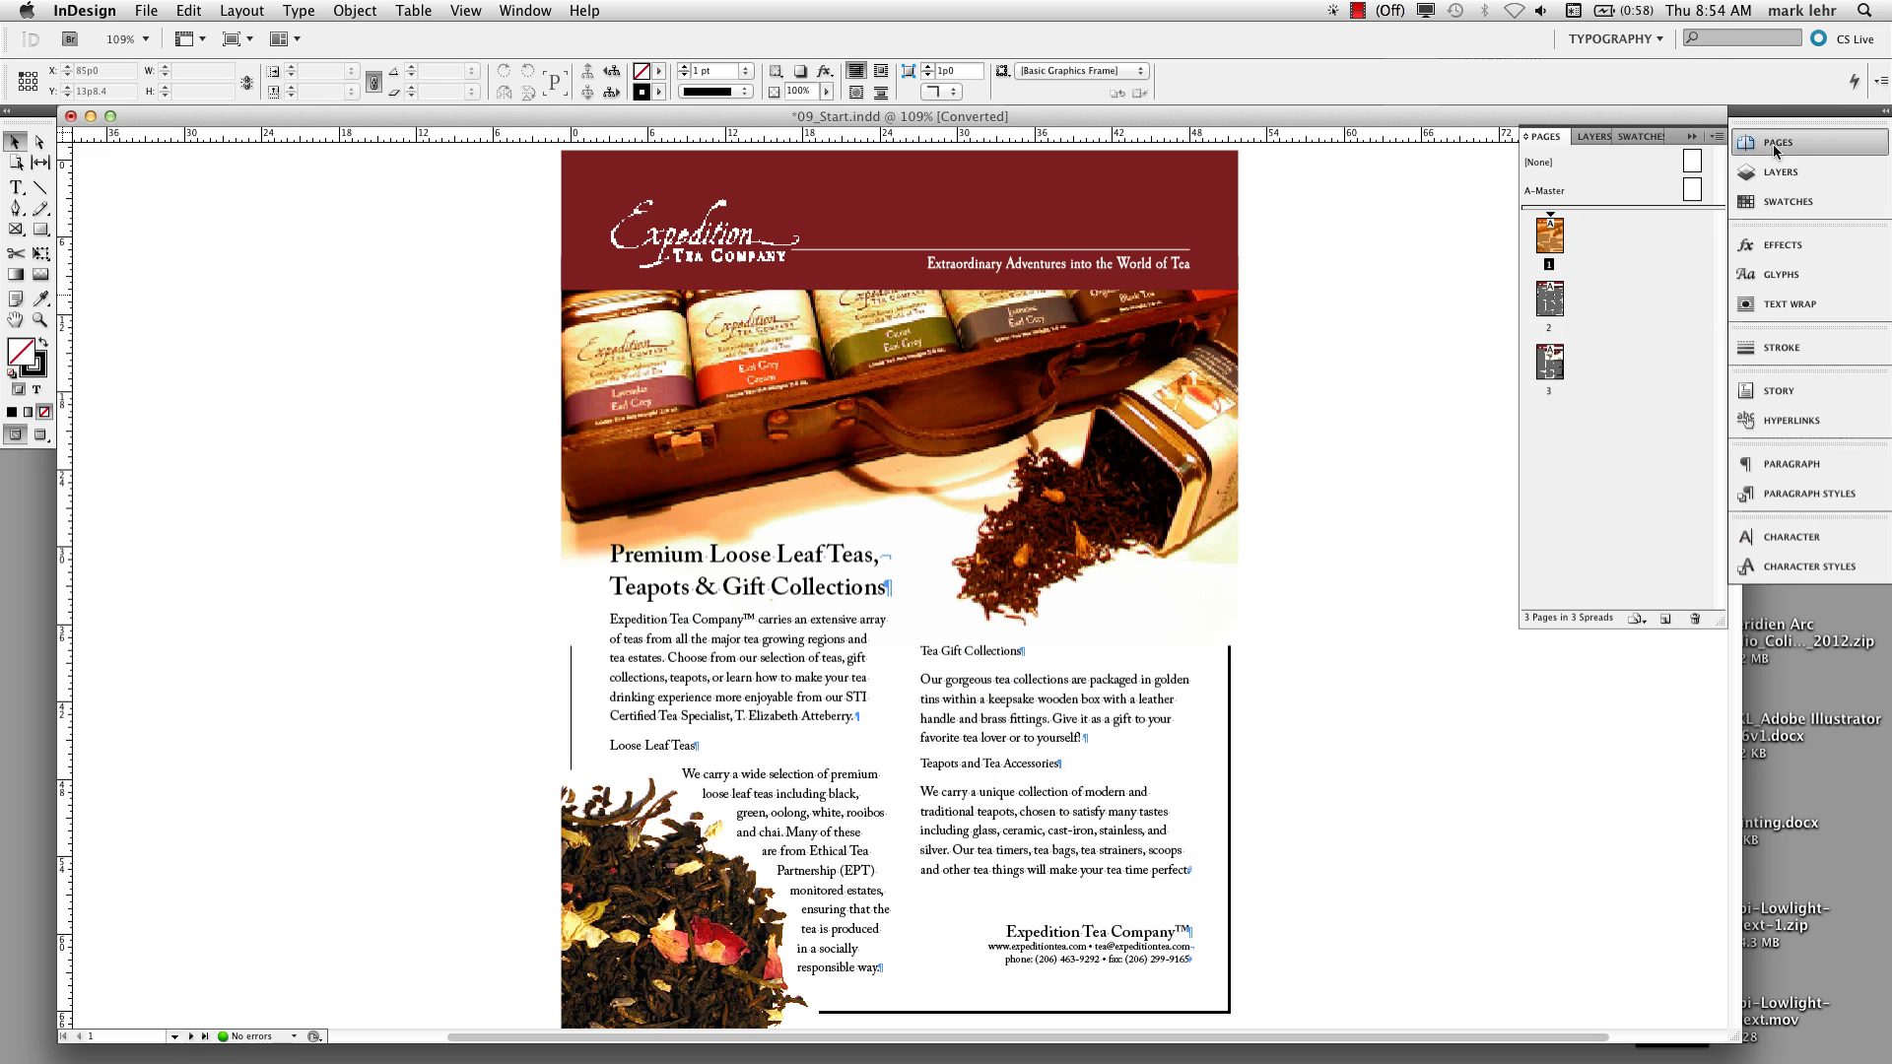
pyautogui.doubleClick(1552, 299)
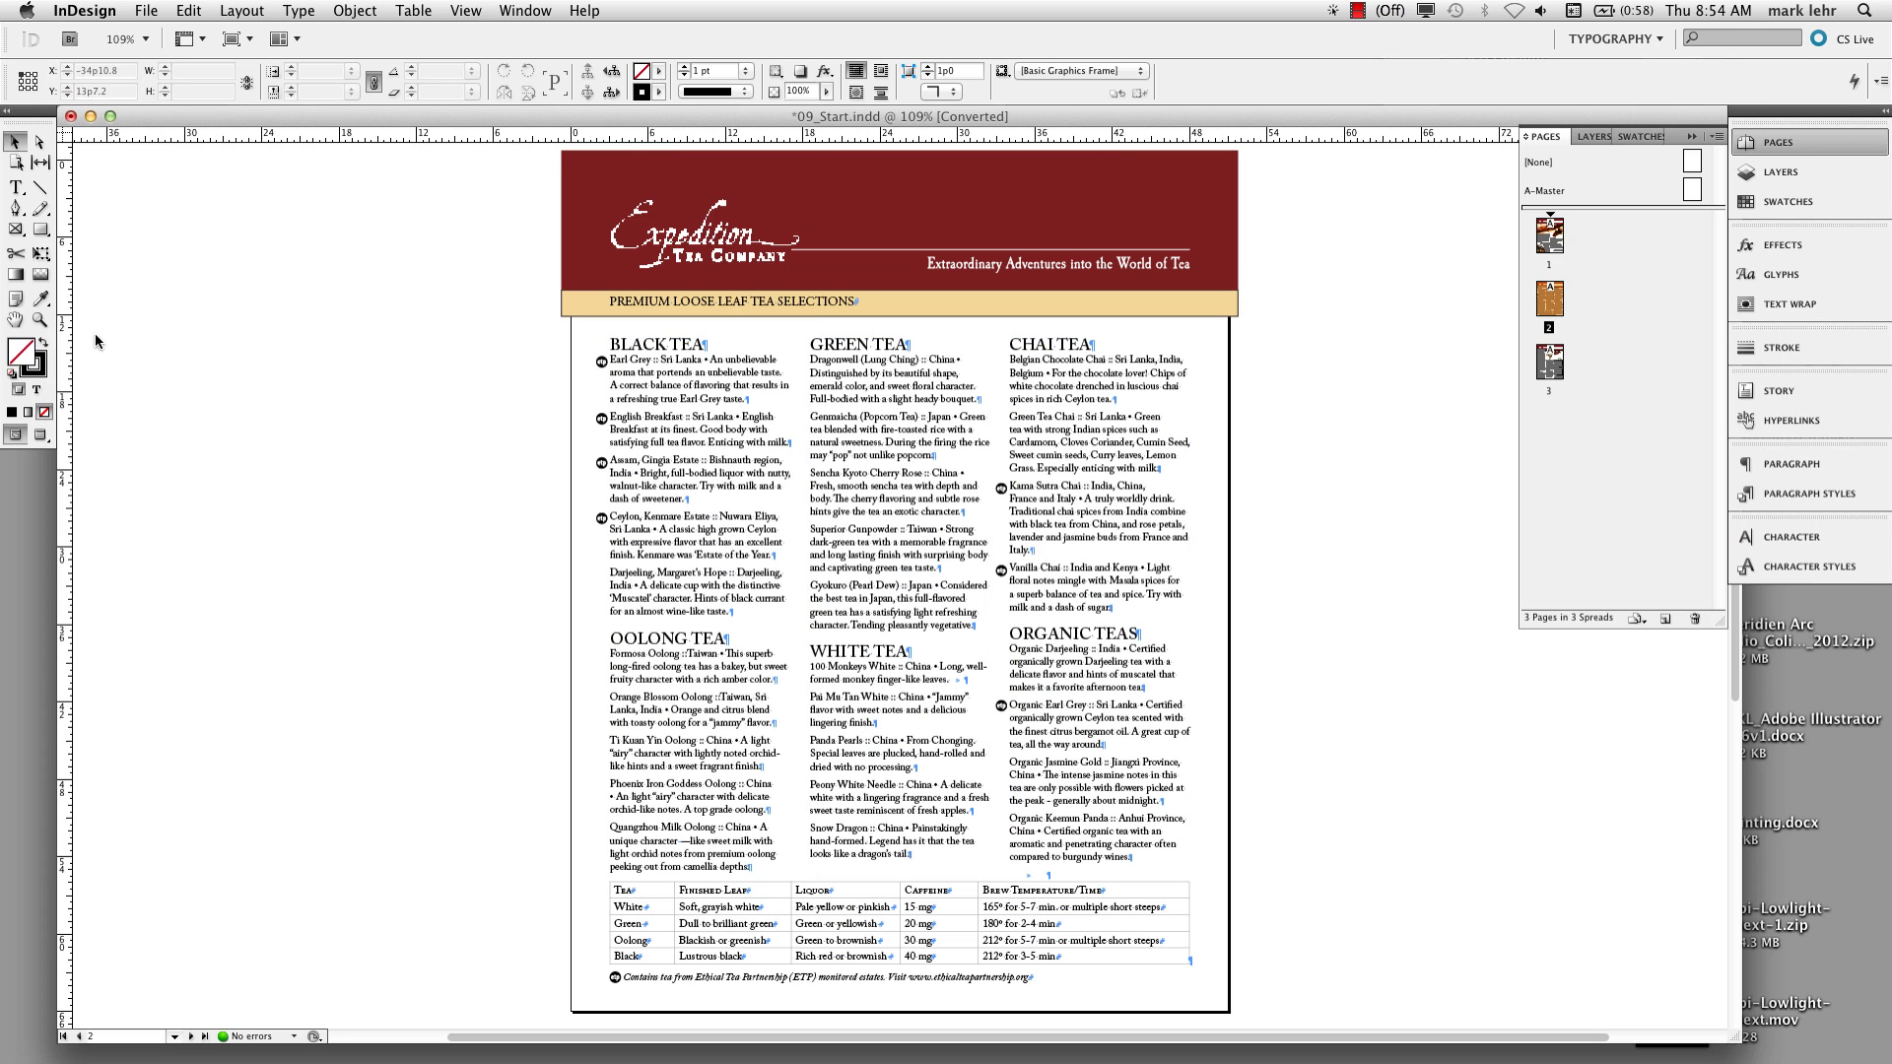
pyautogui.click(43, 325)
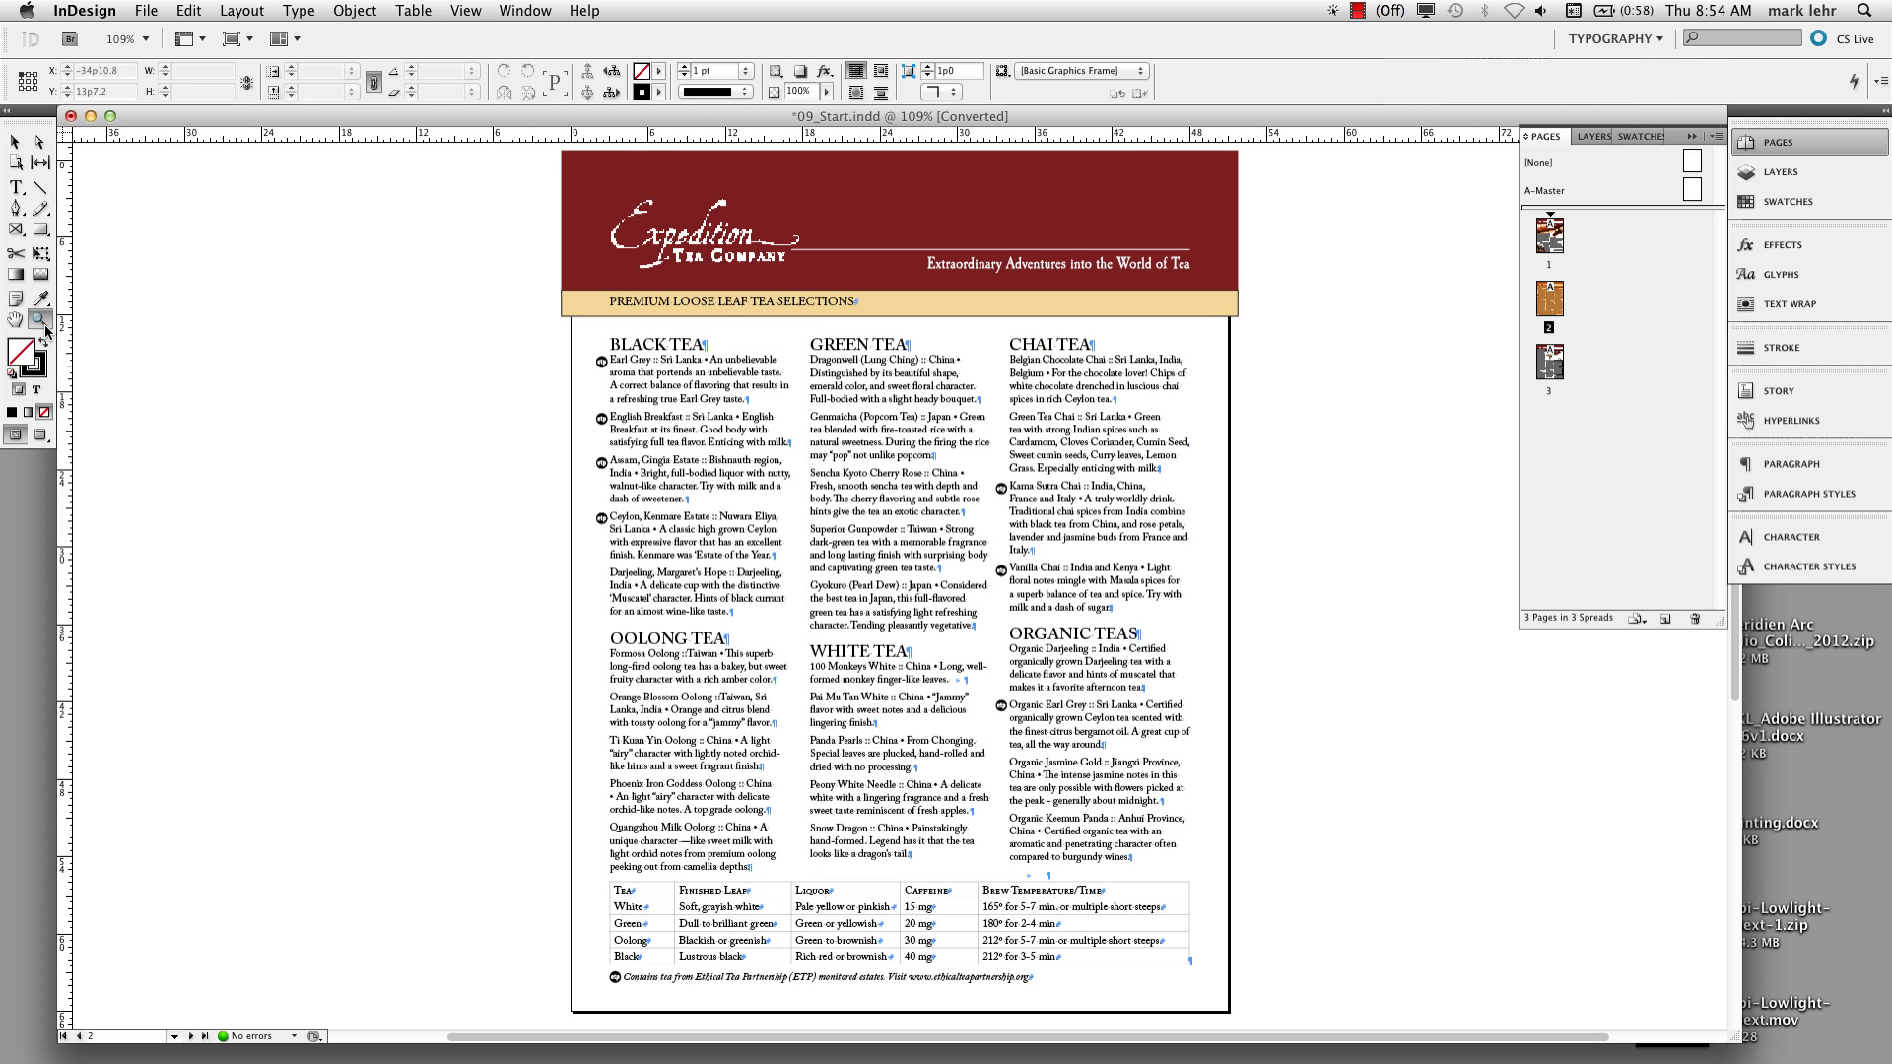
pyautogui.click(890, 916)
pyautogui.click(861, 629)
pyautogui.click(880, 603)
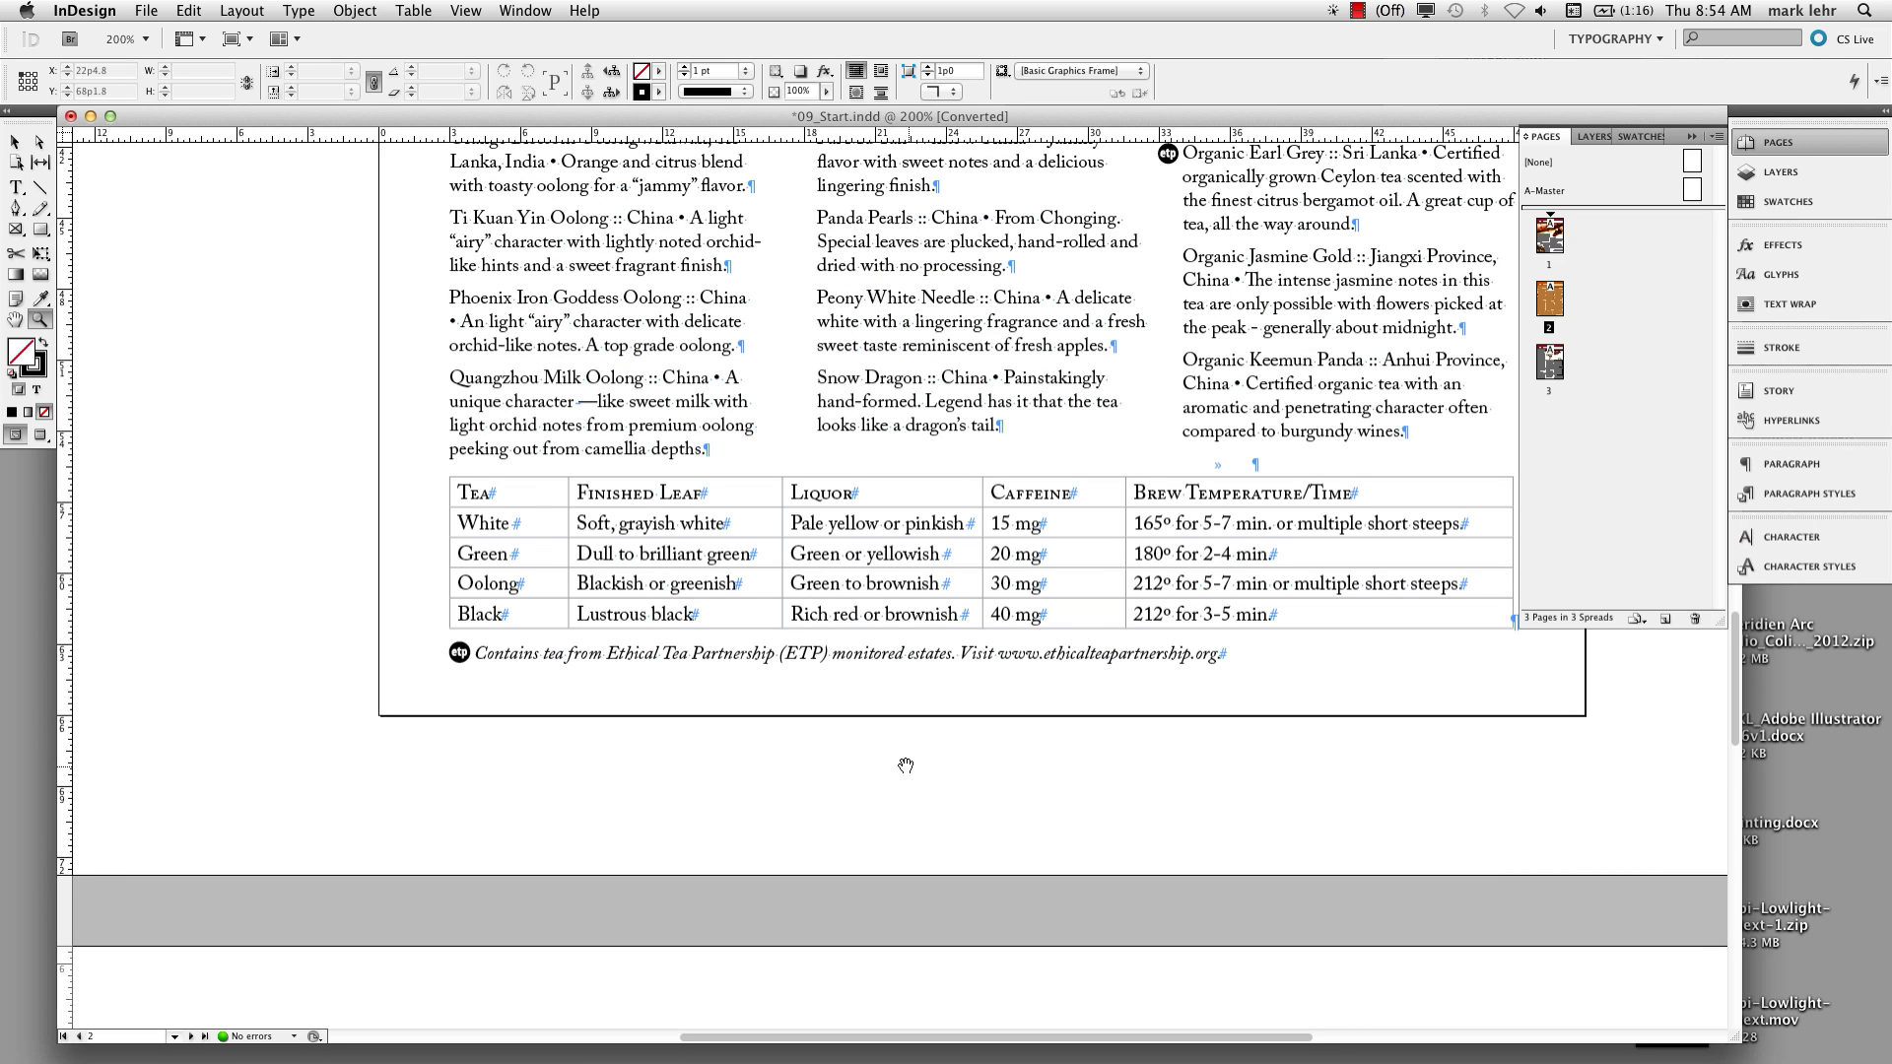
pyautogui.moveTo(900, 760); pyautogui.dragTo(696, 791)
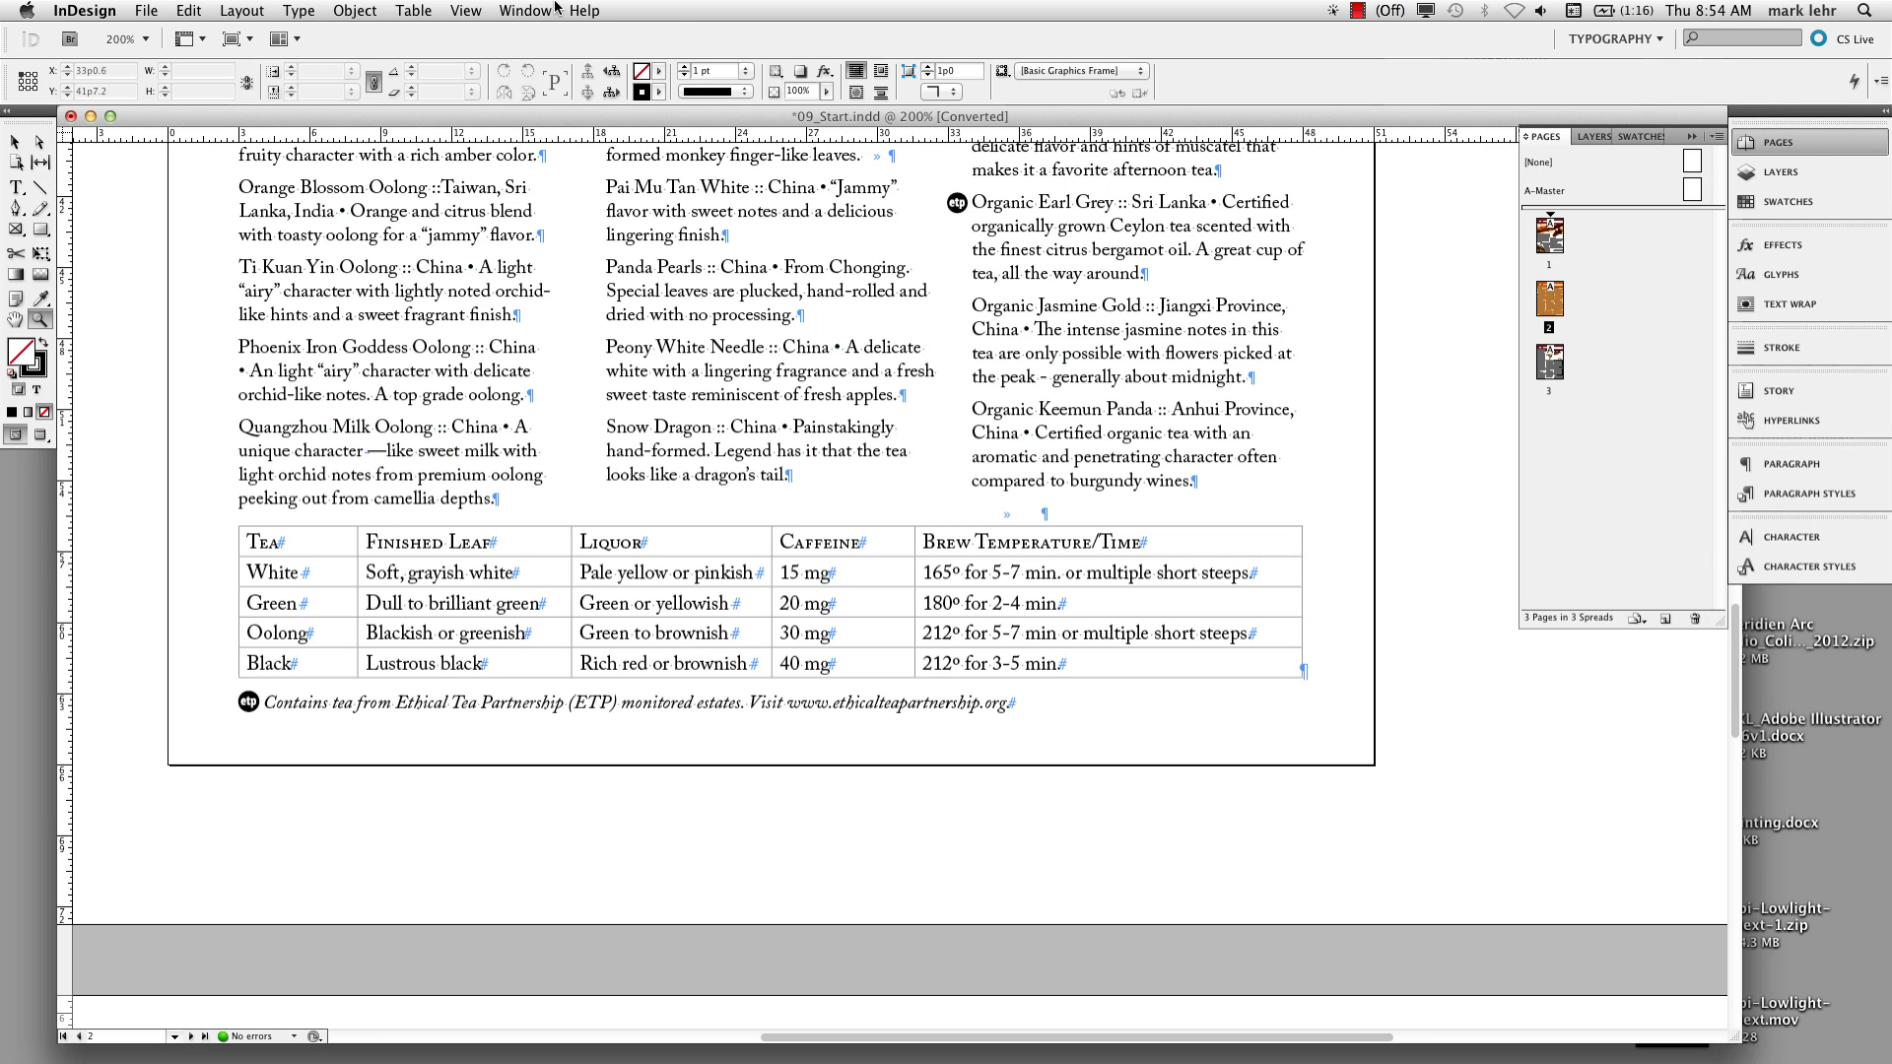
# Step: Show the floating Table, Table Styles and Cell Styles controls just above the tea table, then review the available table commands
pyautogui.click(522, 10)
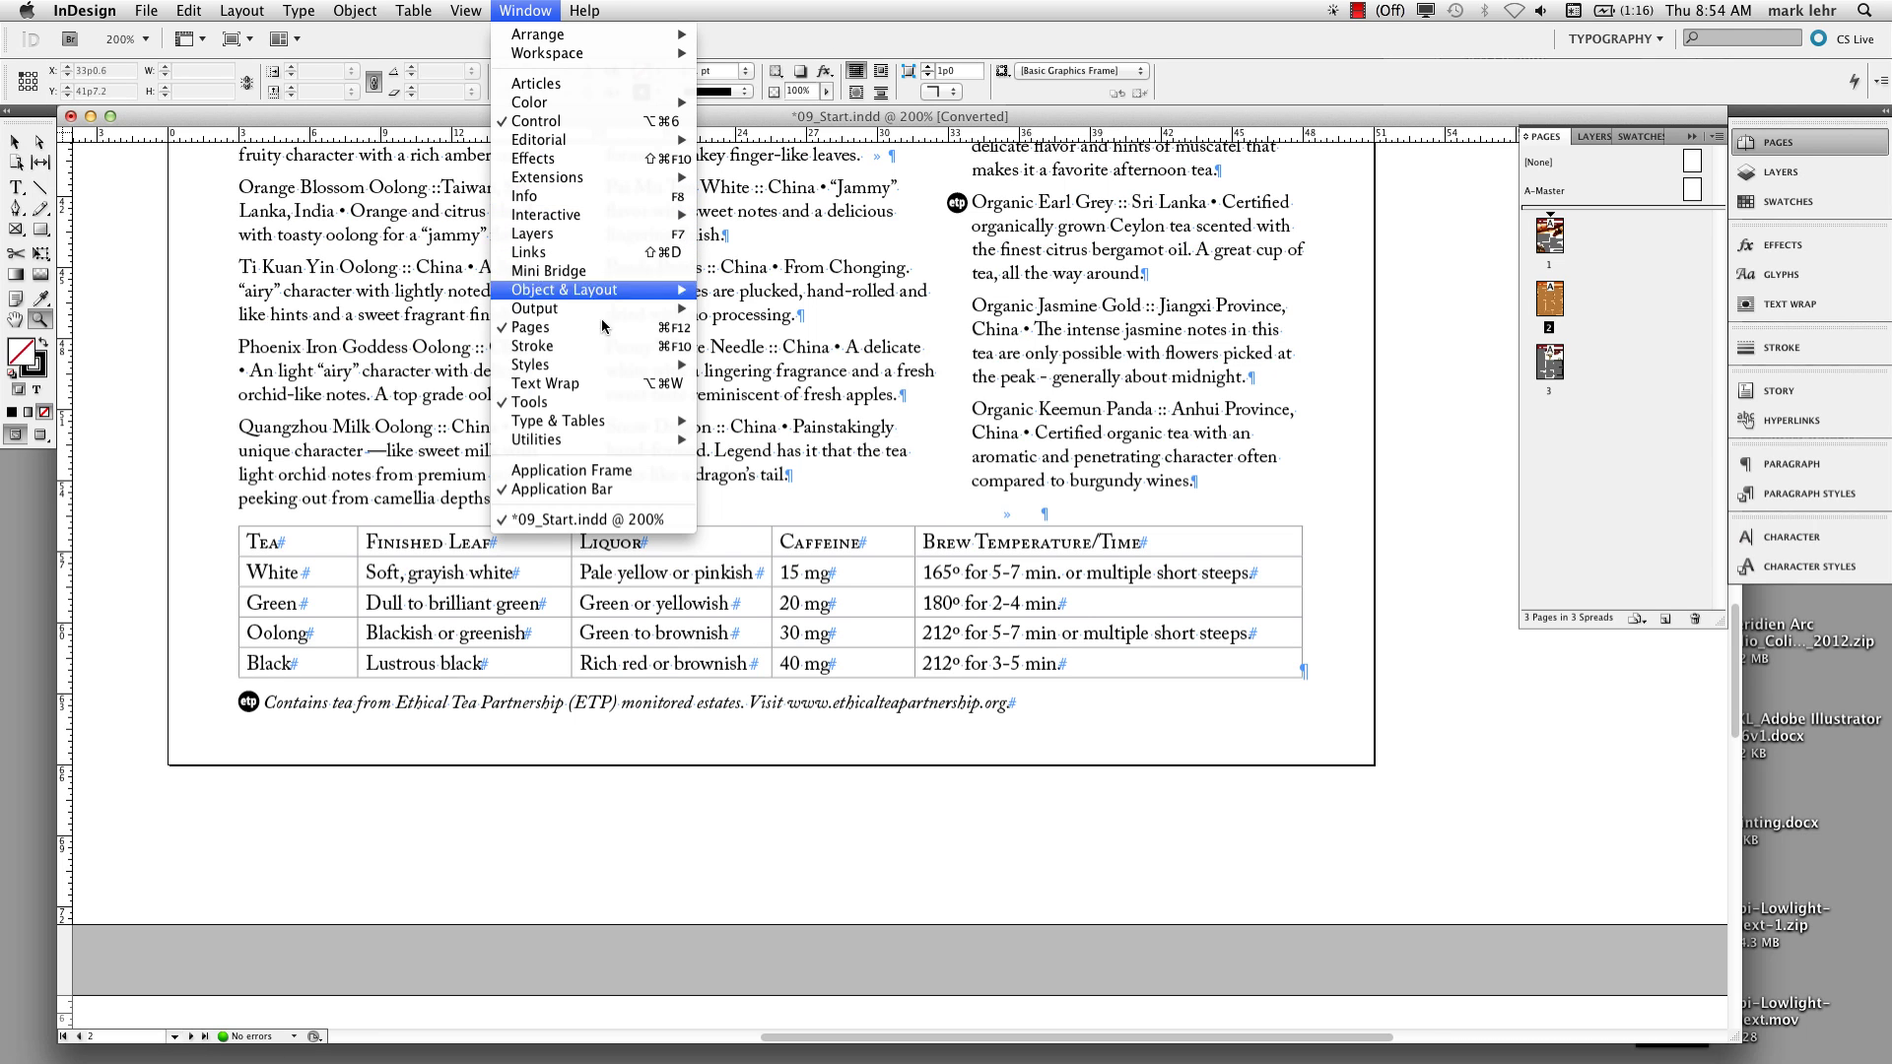
pyautogui.moveTo(651, 430)
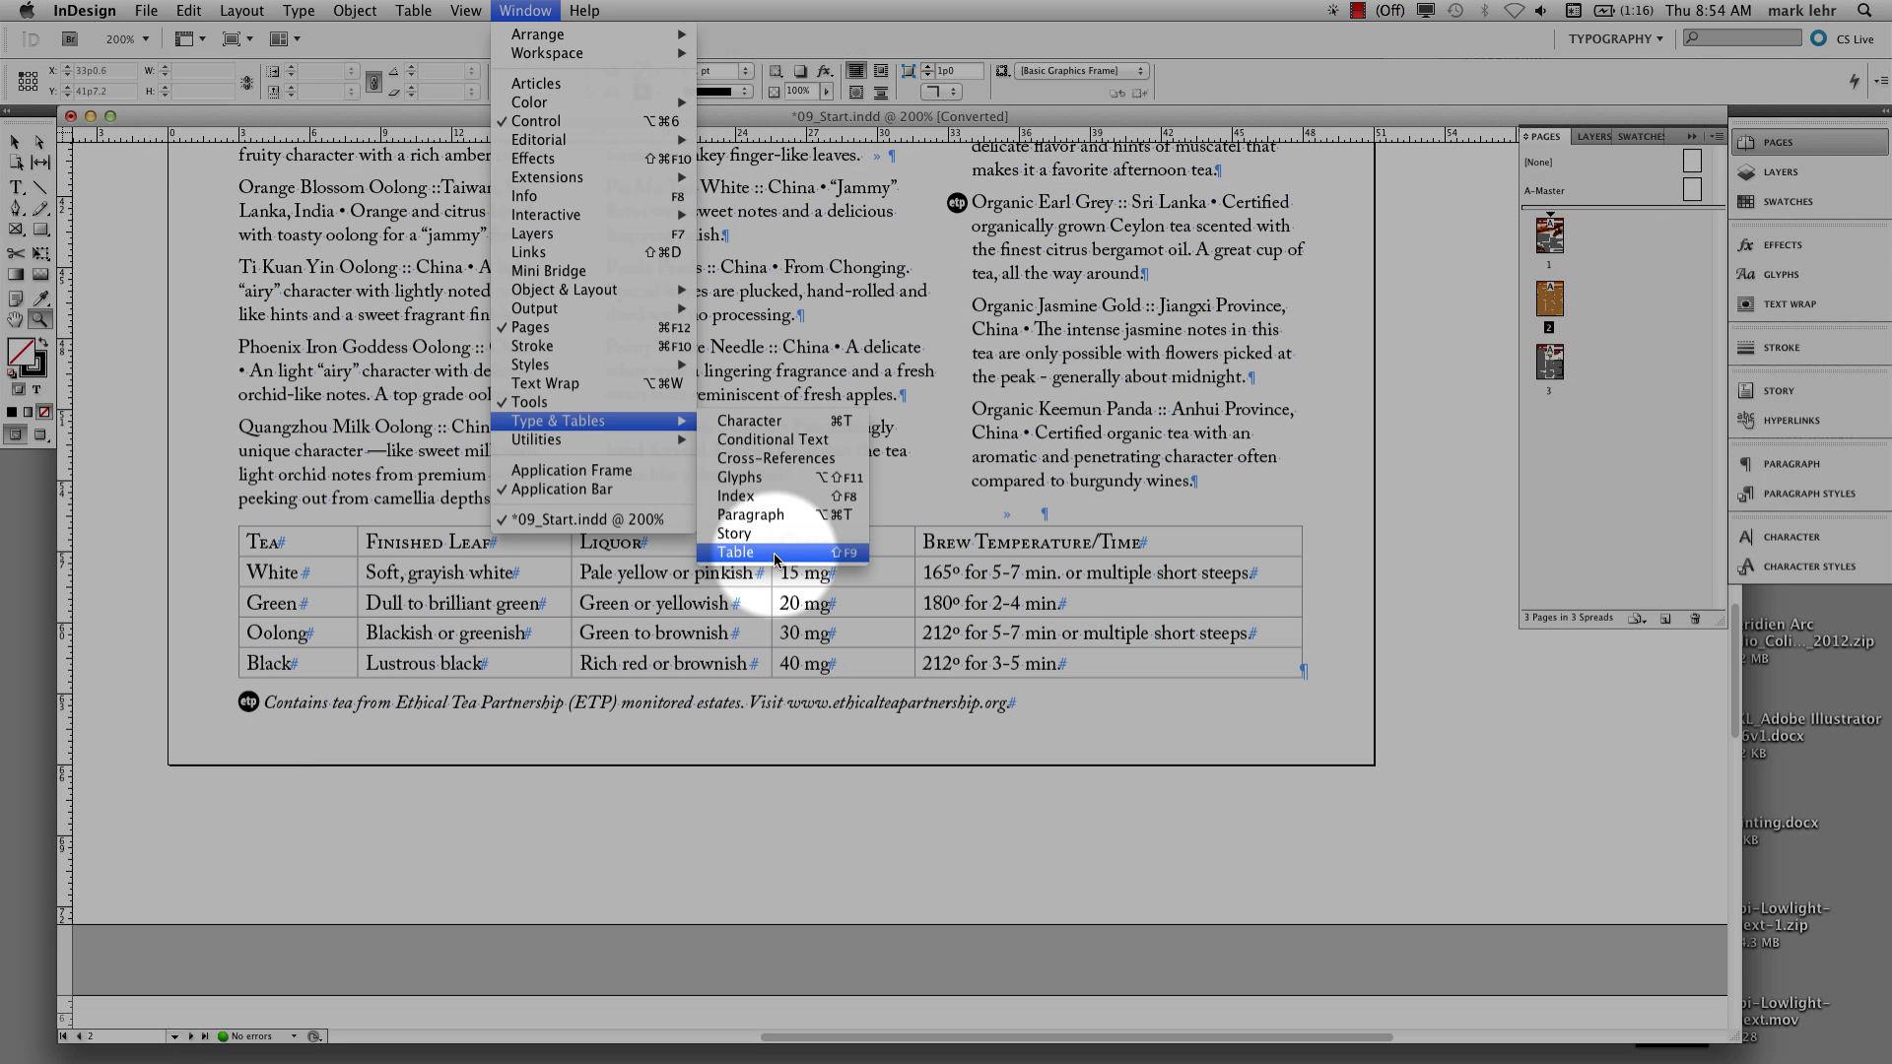
pyautogui.click(775, 552)
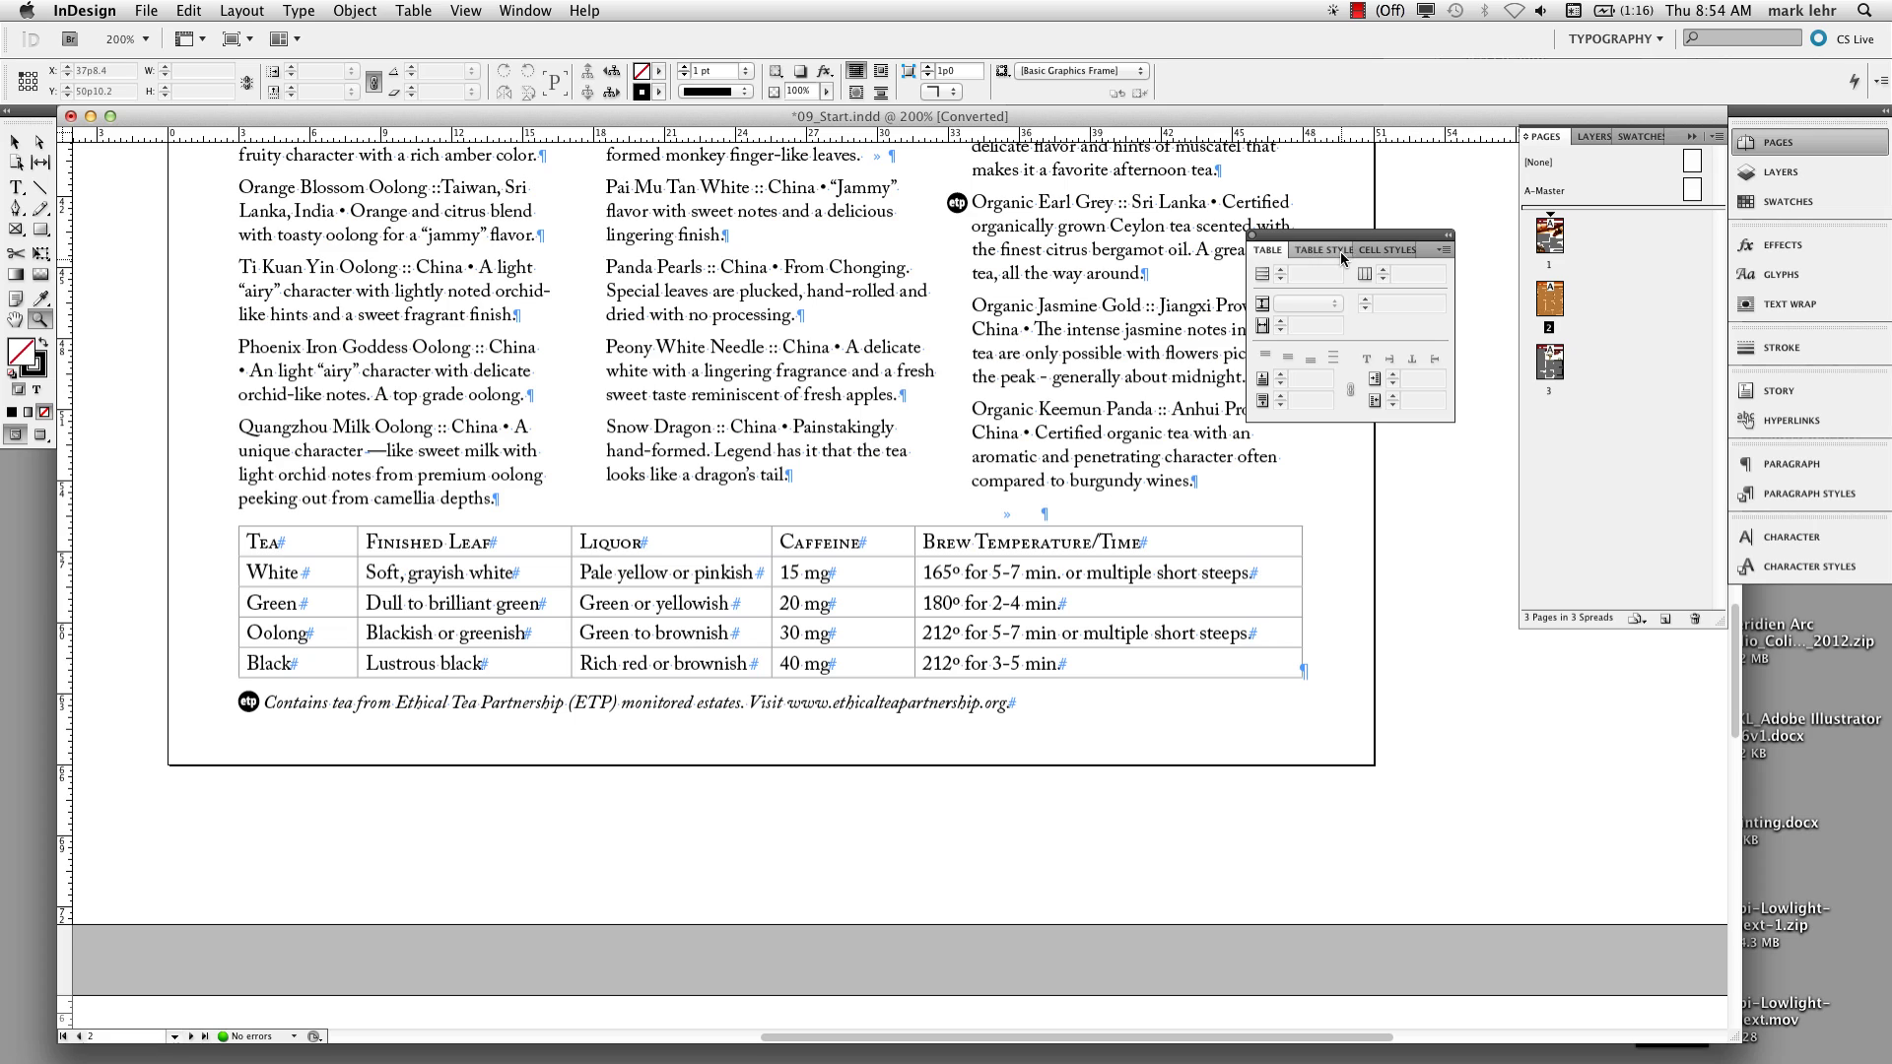
pyautogui.moveTo(1330, 241); pyautogui.dragTo(1348, 280)
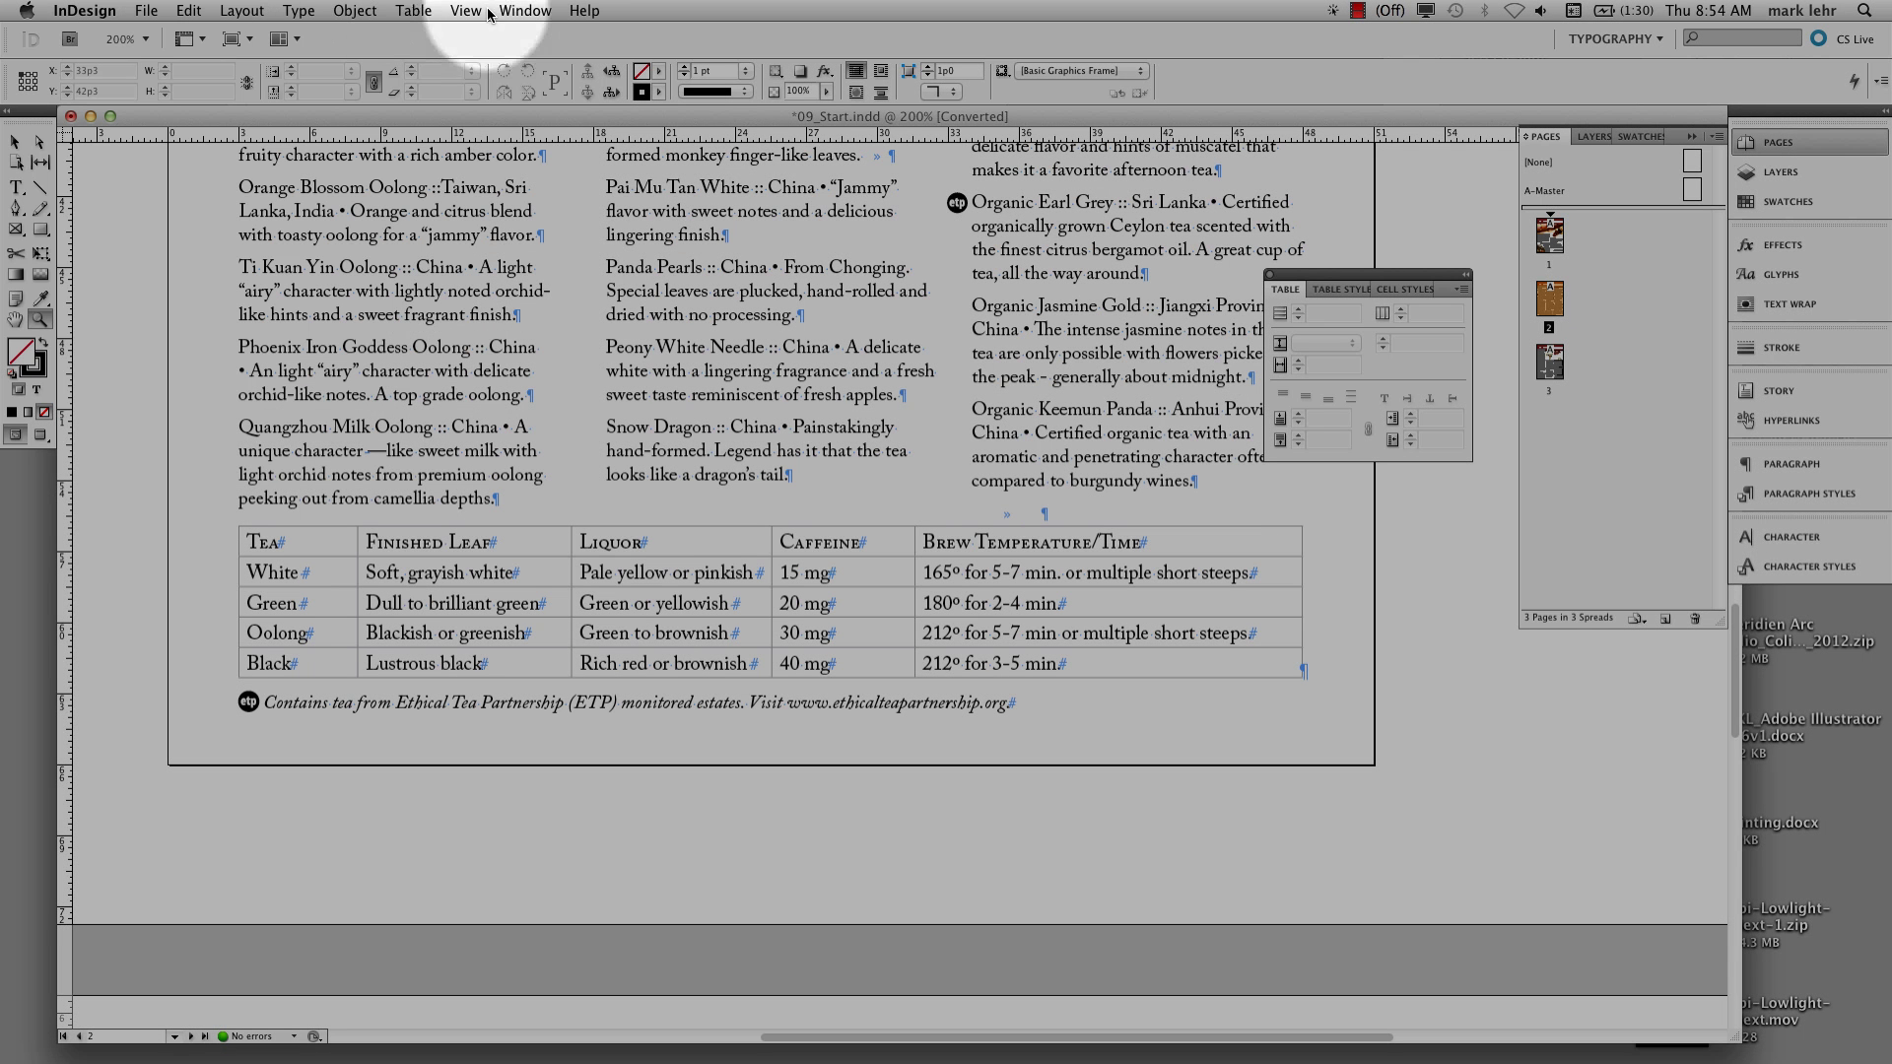
pyautogui.click(415, 10)
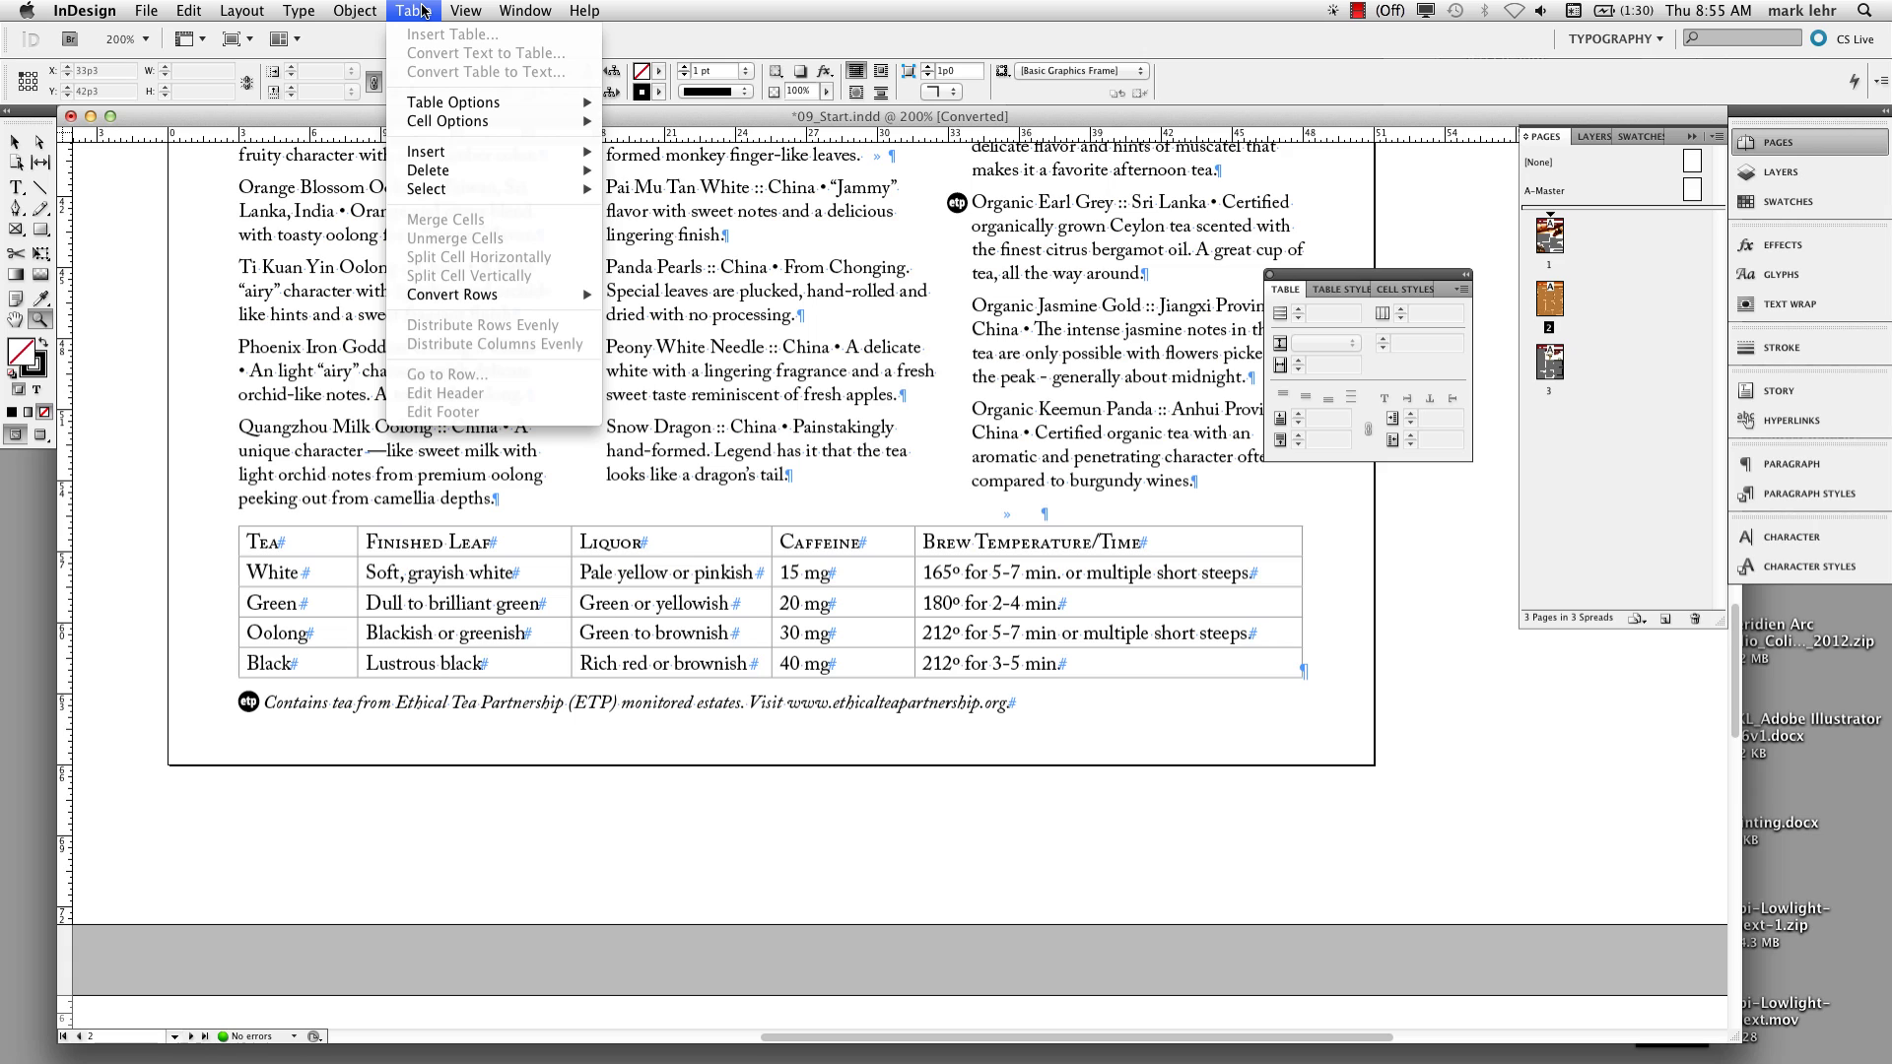
pyautogui.click(422, 11)
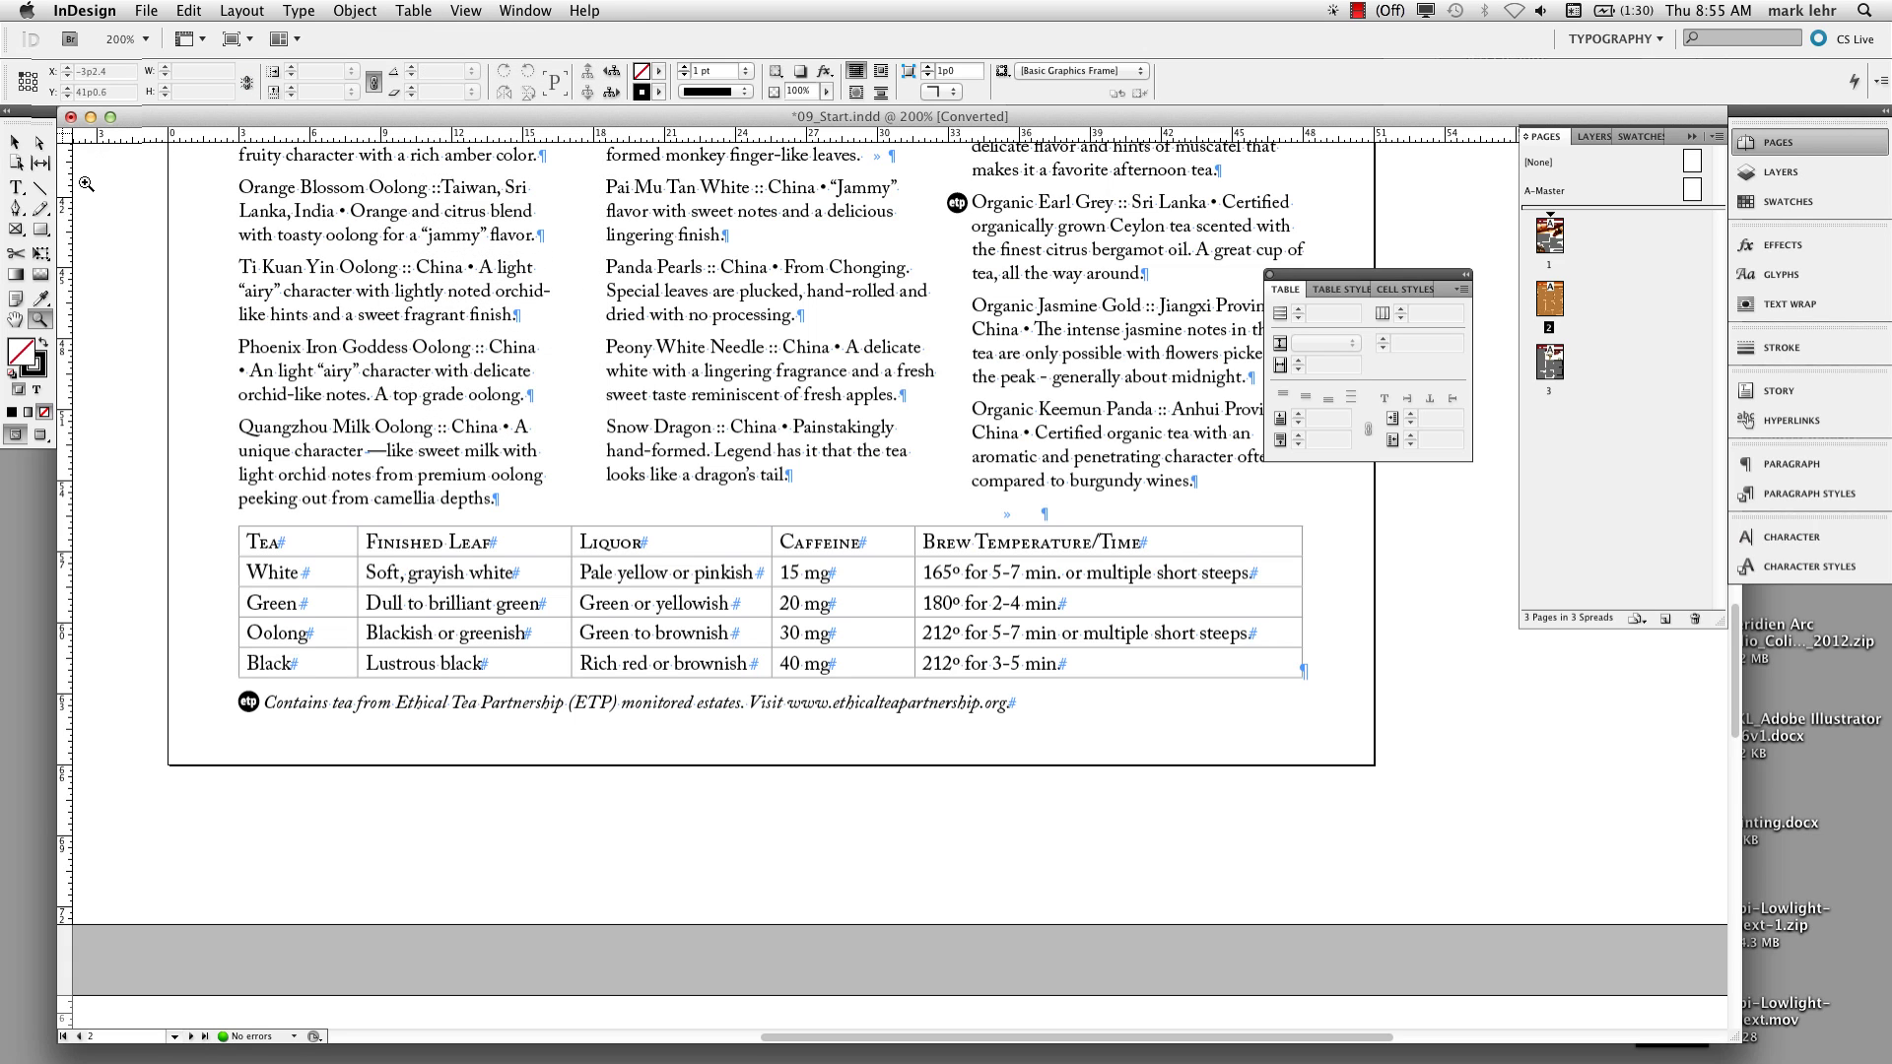
# Step: Fill the Tea and Finished Leaf header cells with the C=4 M=15 Y=48 K=0 swatch at 100% tint
pyautogui.click(16, 187)
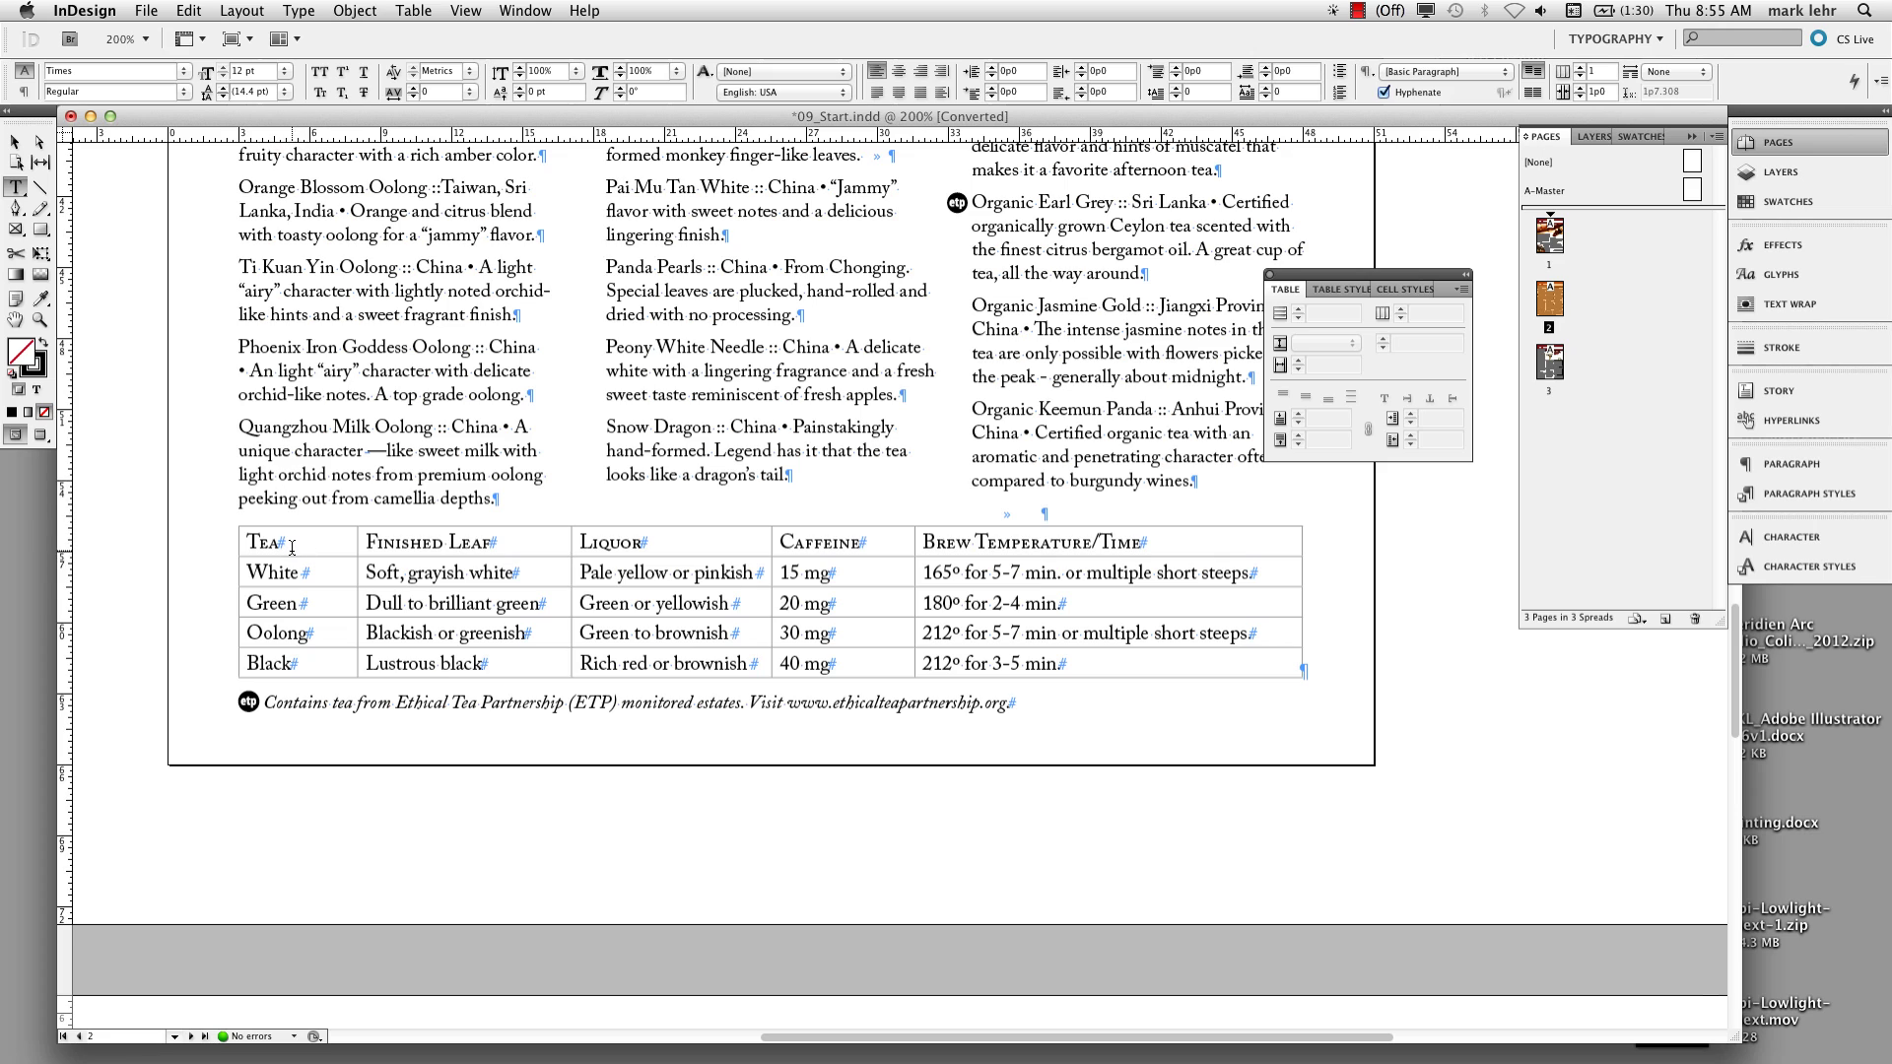
pyautogui.moveTo(298, 542); pyautogui.dragTo(416, 543)
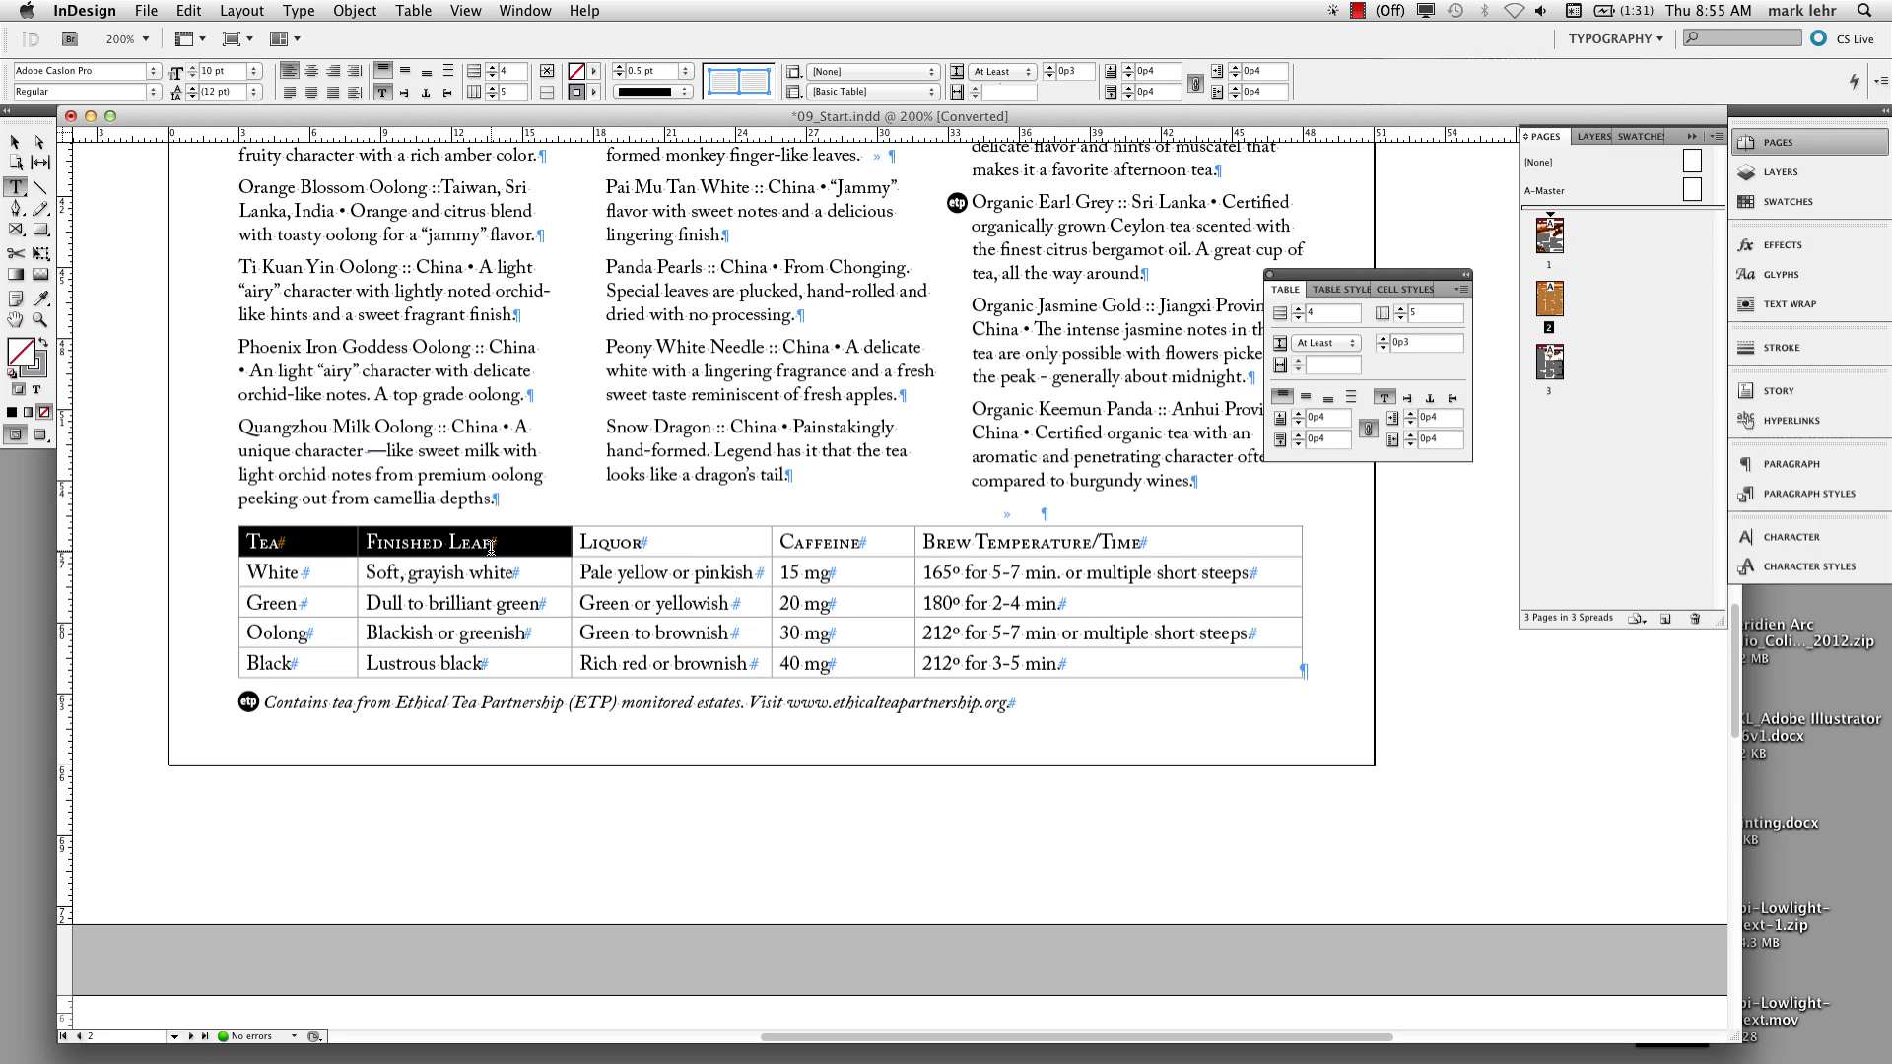
pyautogui.click(419, 10)
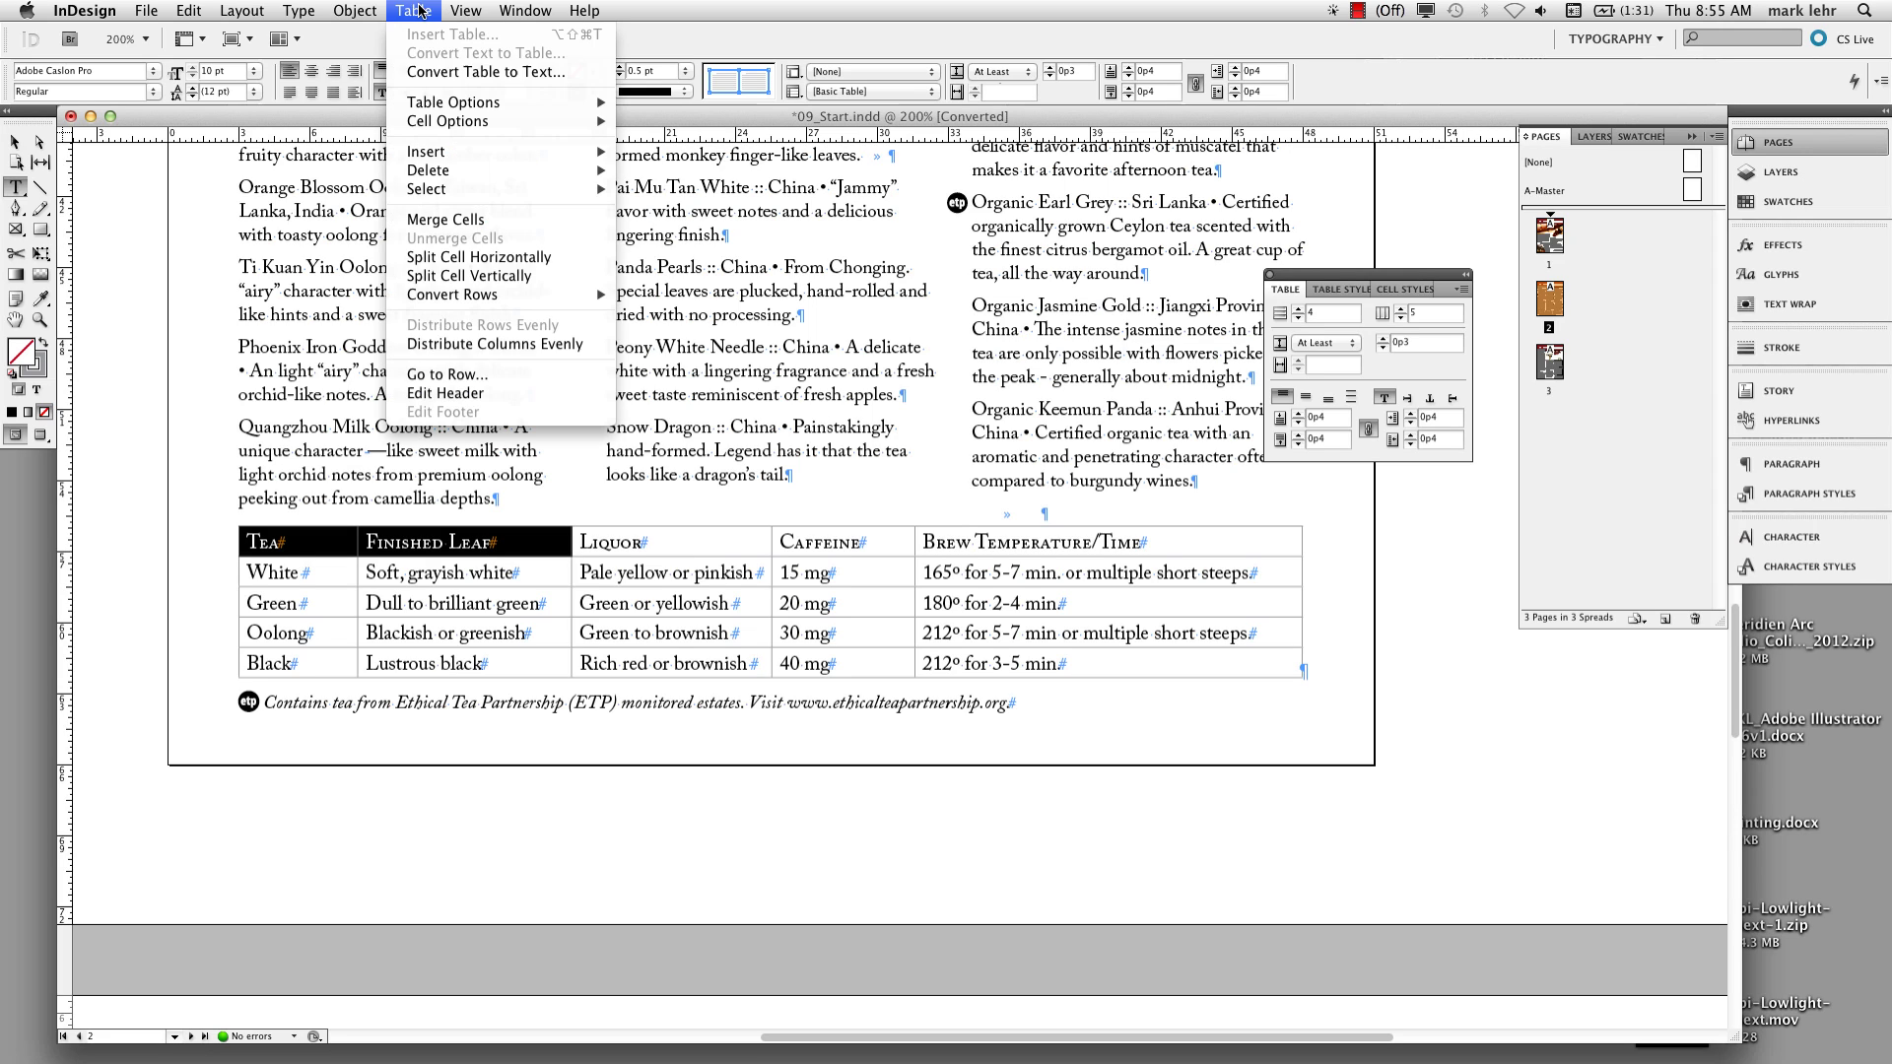
pyautogui.moveTo(456, 122)
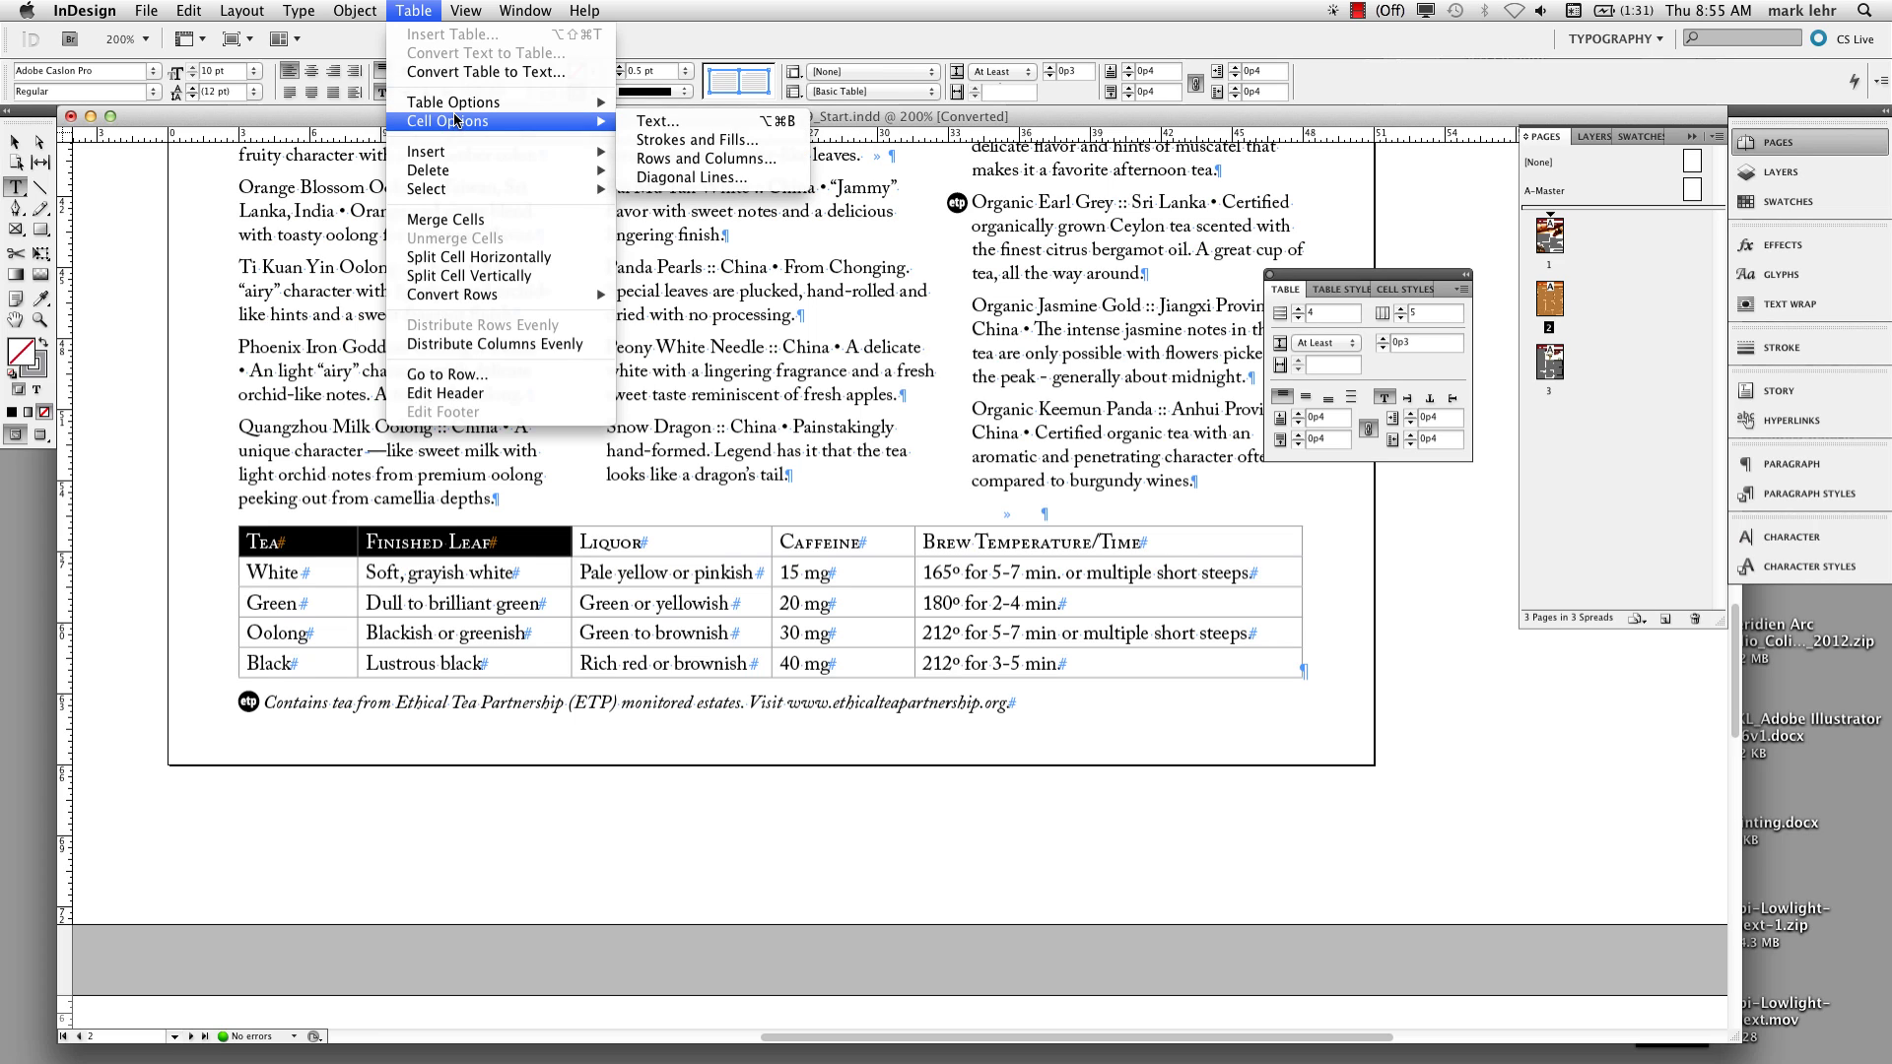
pyautogui.click(773, 146)
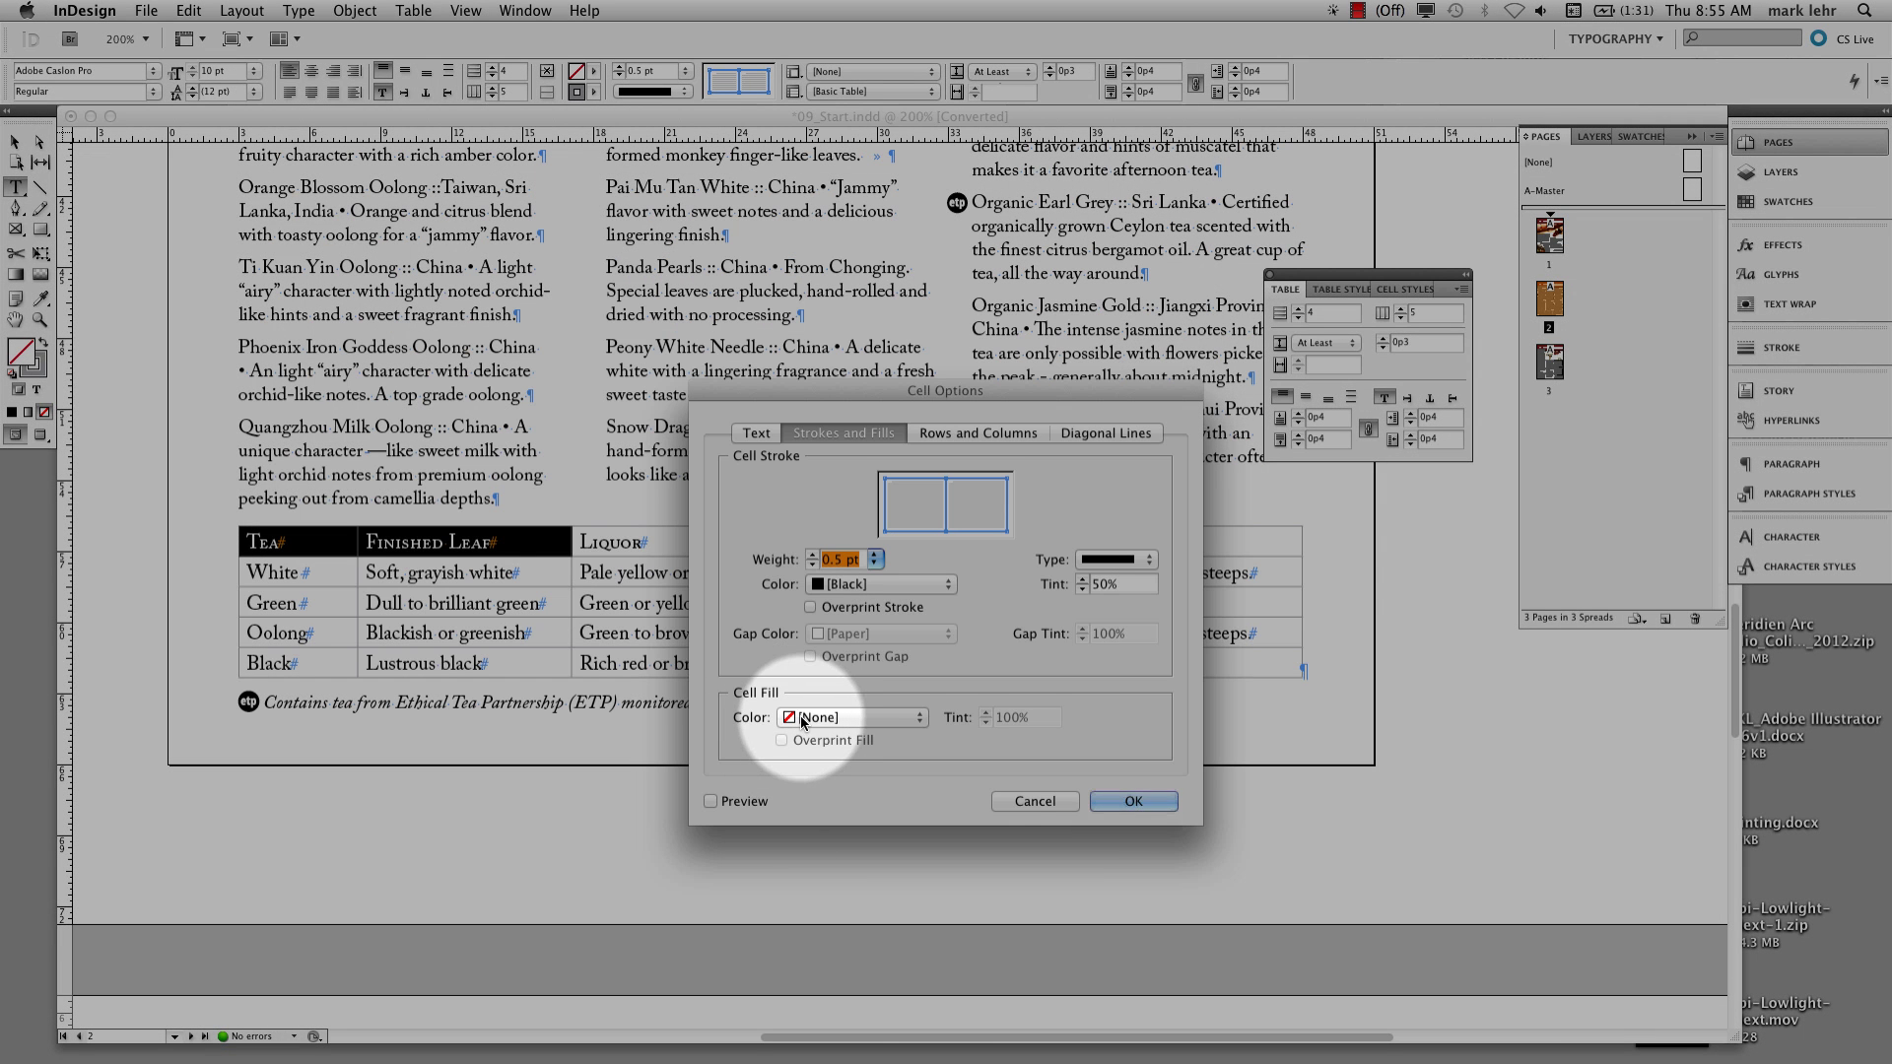
pyautogui.click(787, 719)
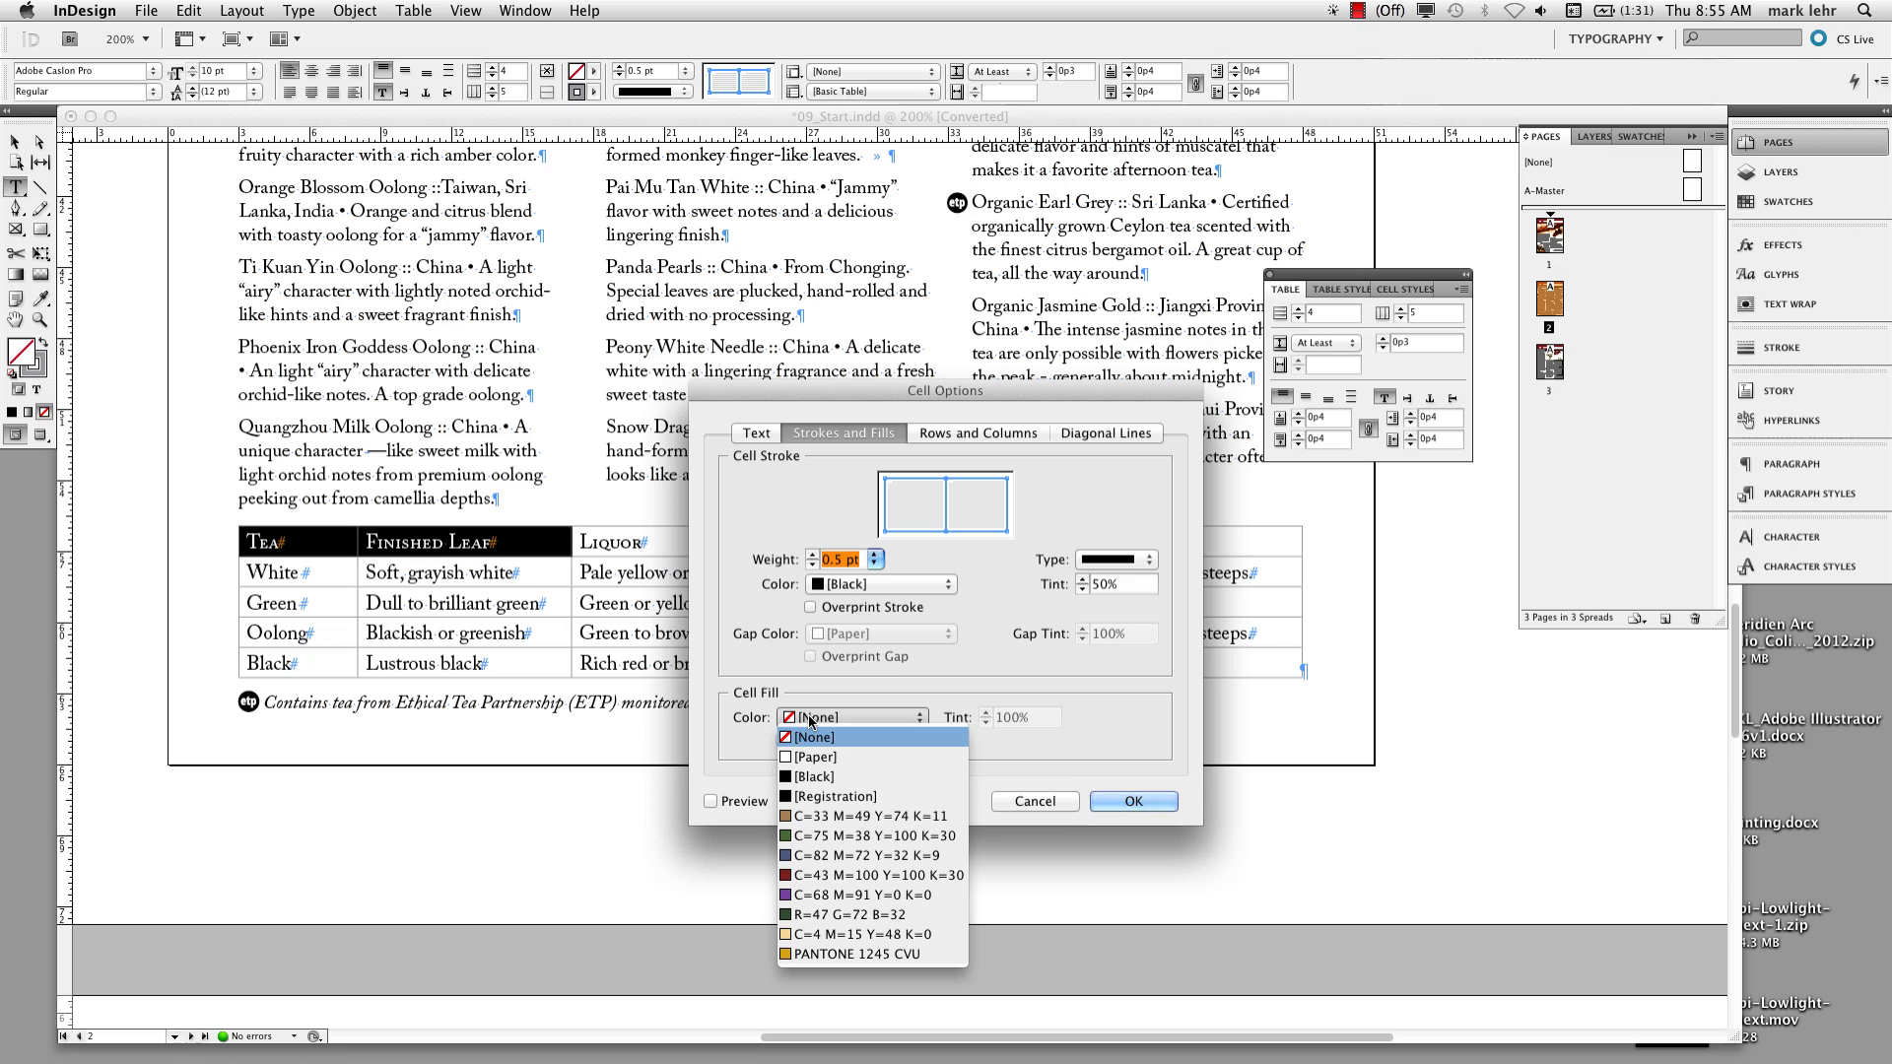
pyautogui.click(874, 933)
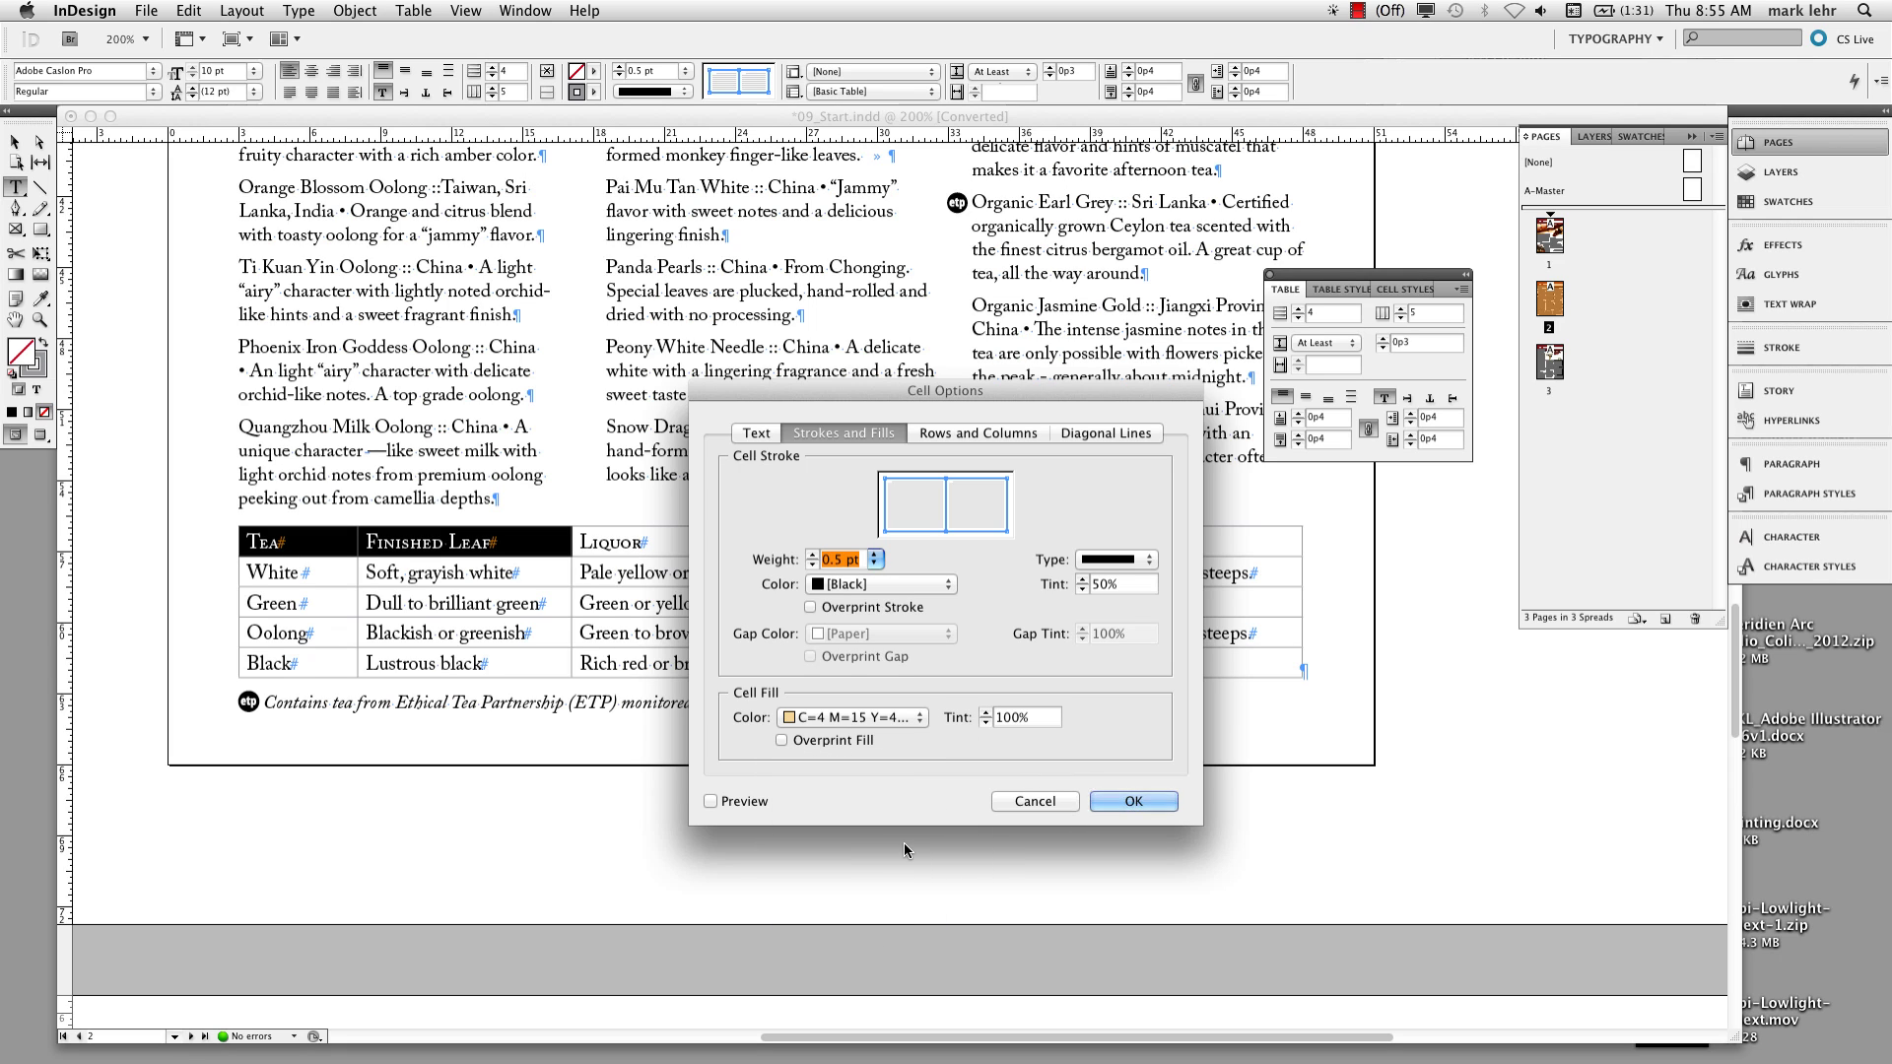
pyautogui.click(1123, 801)
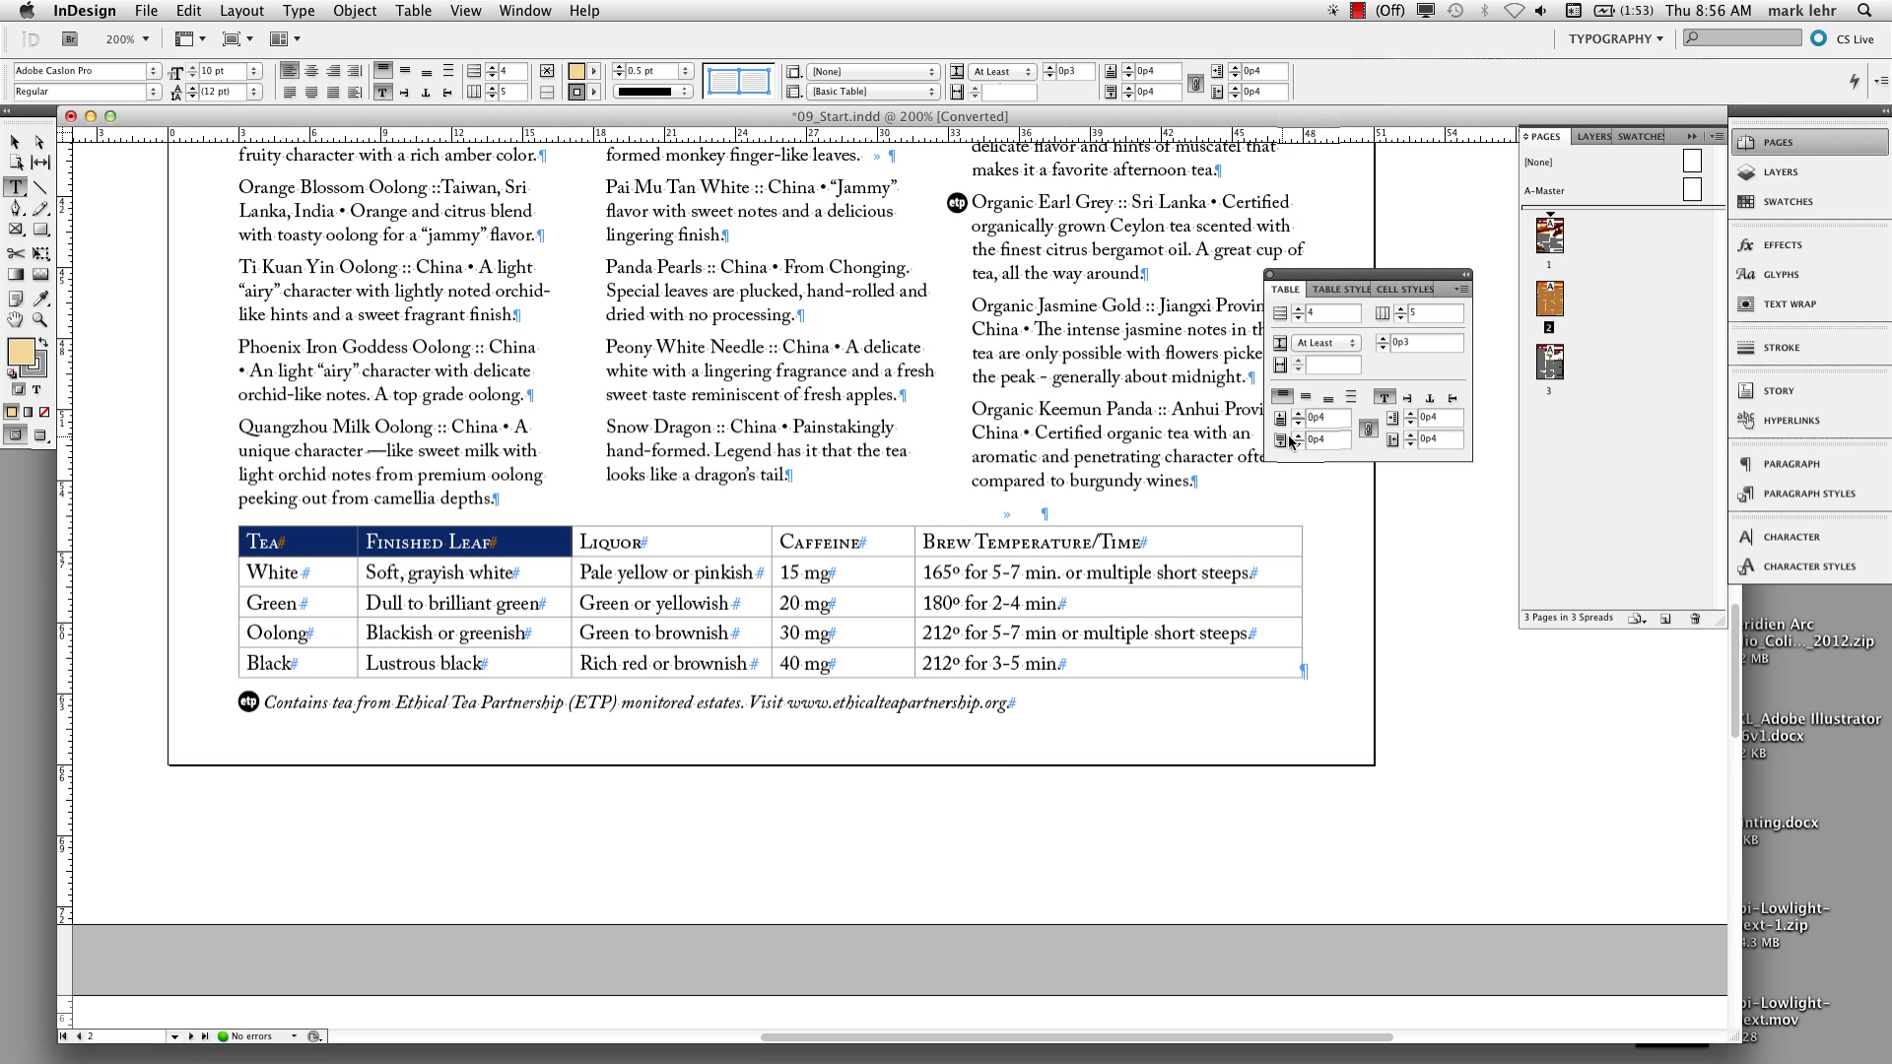
# Step: Start a new cell style from the filled header cells and name it Table Head
pyautogui.click(1331, 290)
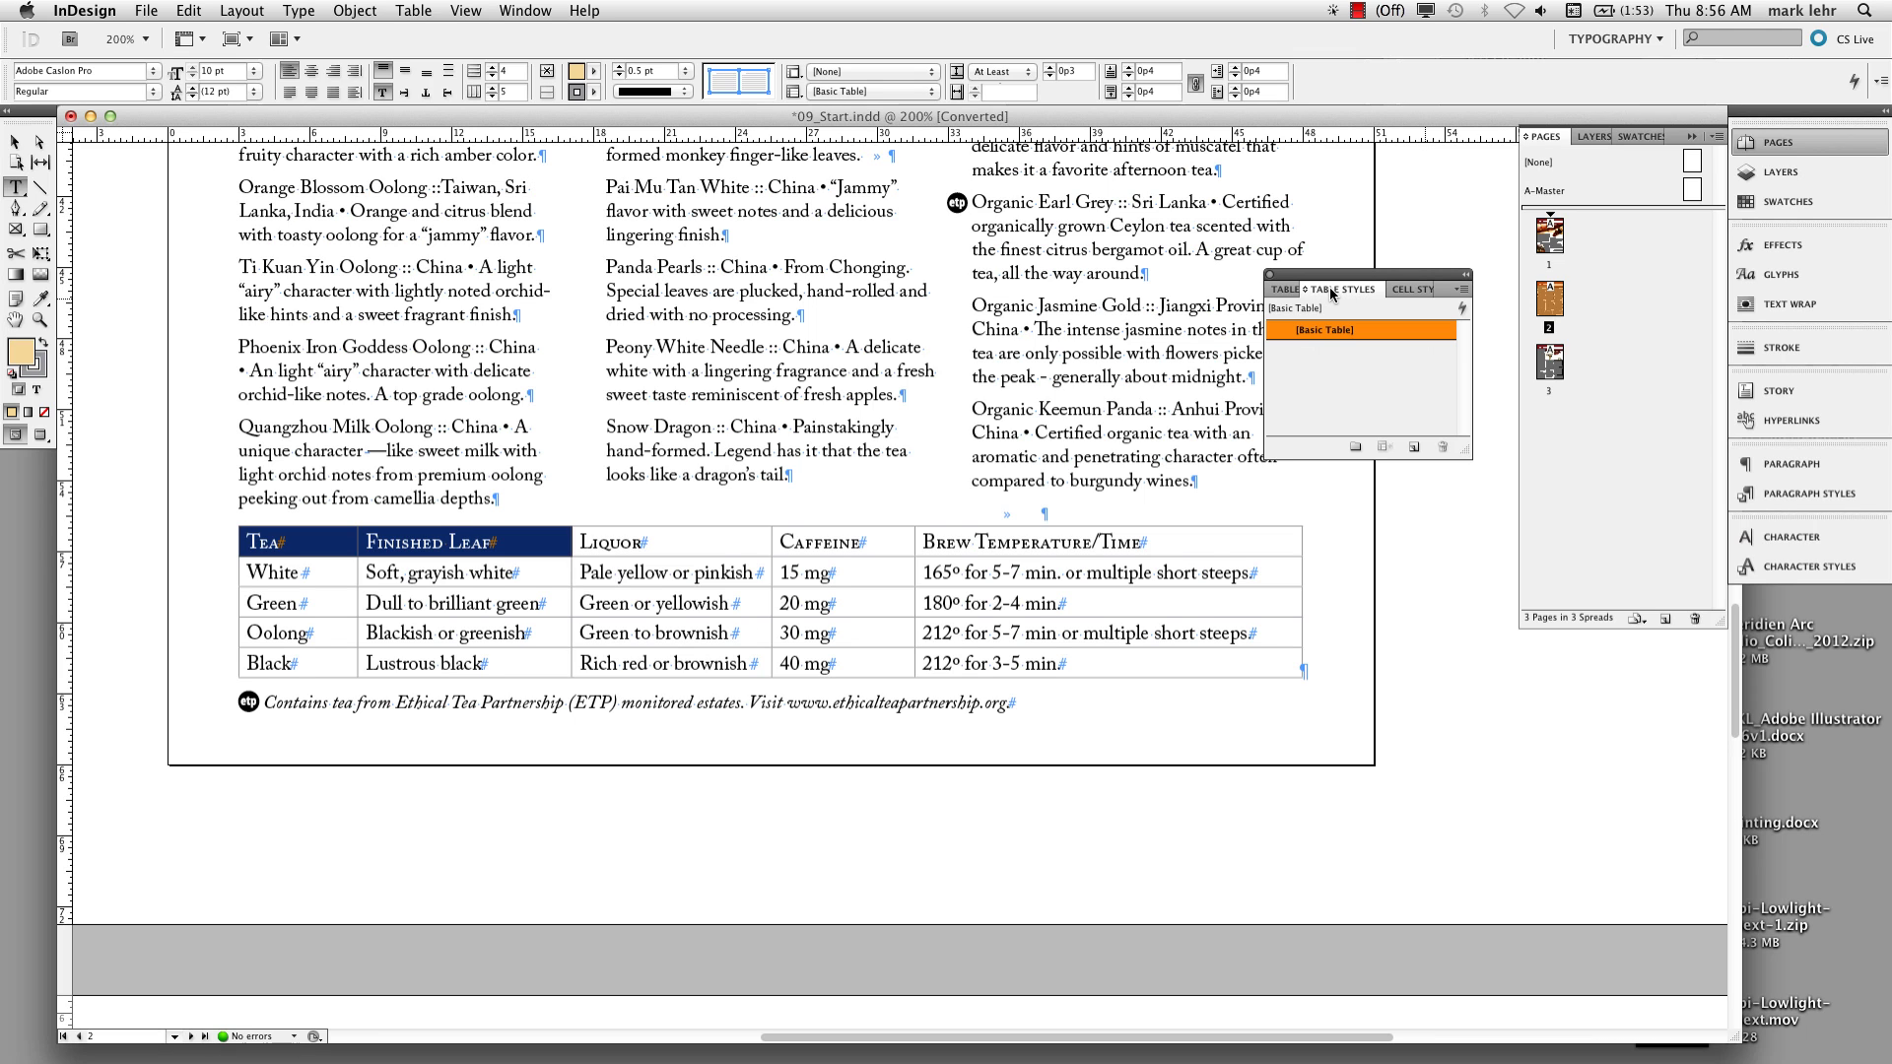
pyautogui.click(1408, 290)
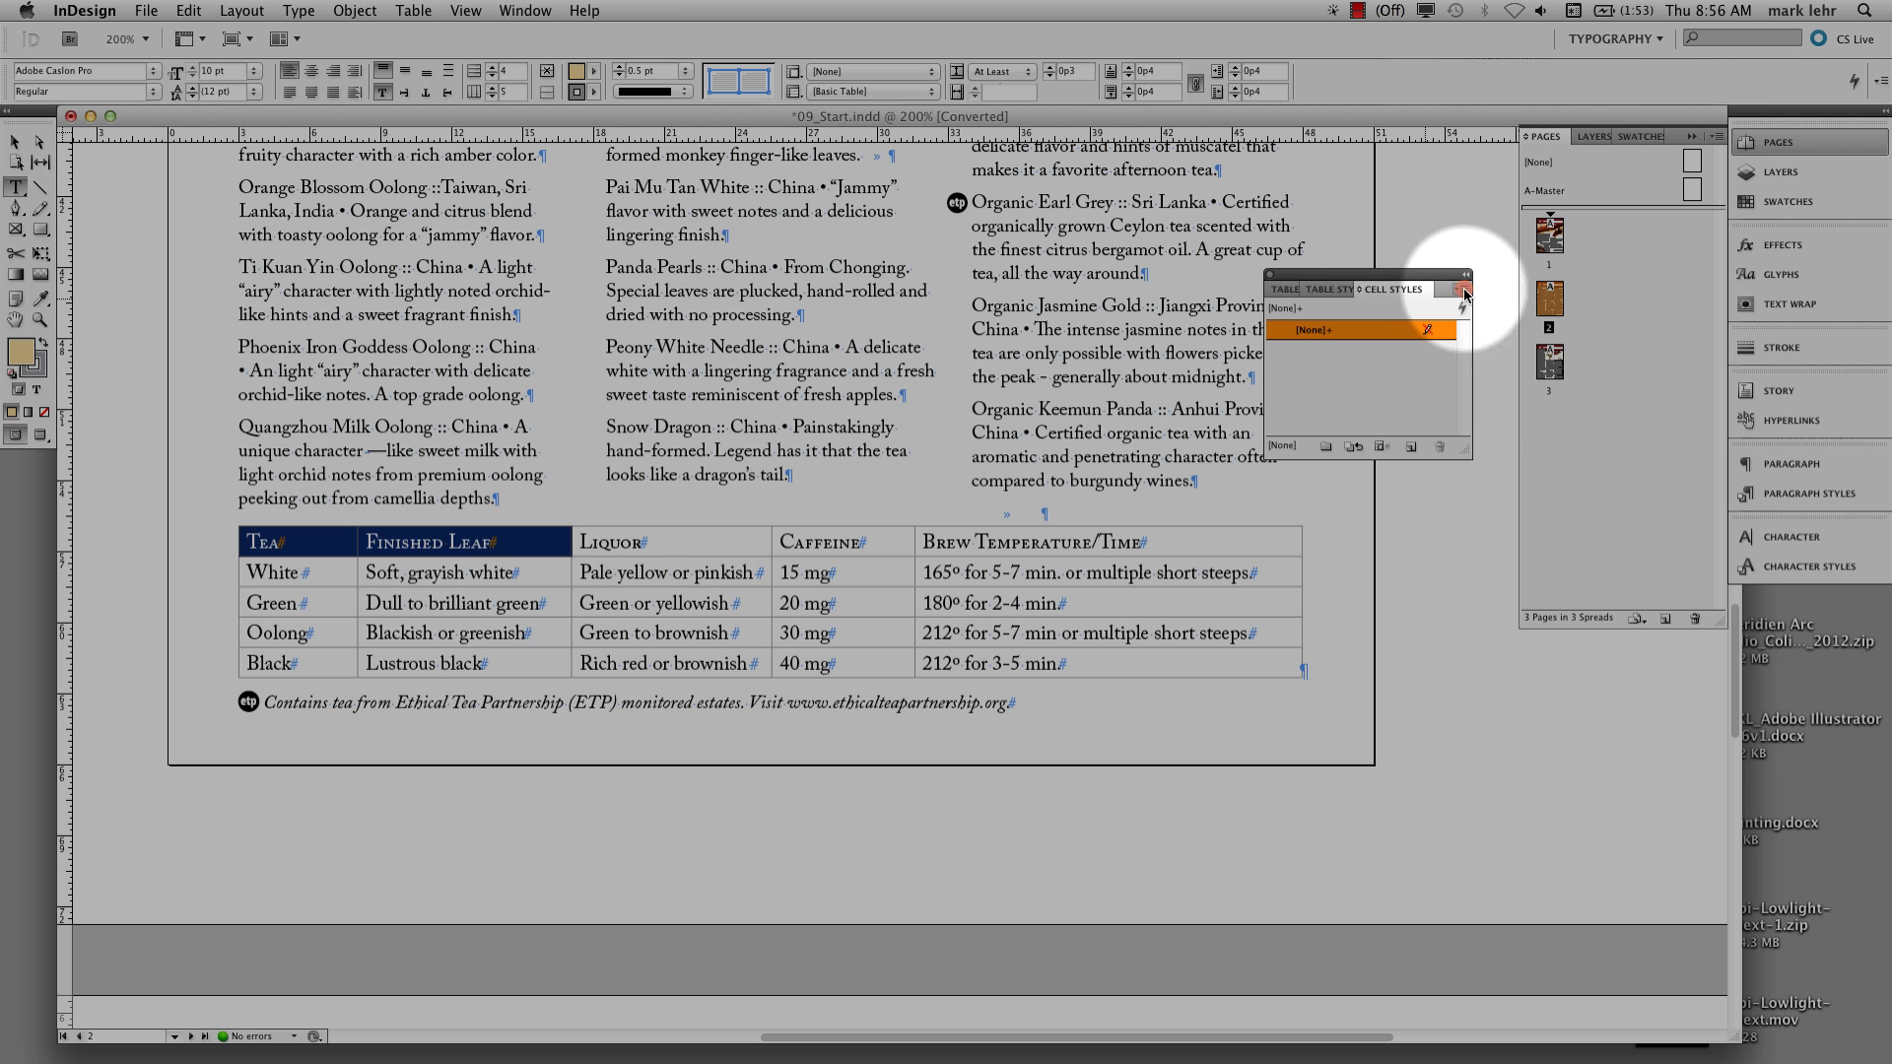
pyautogui.click(1465, 292)
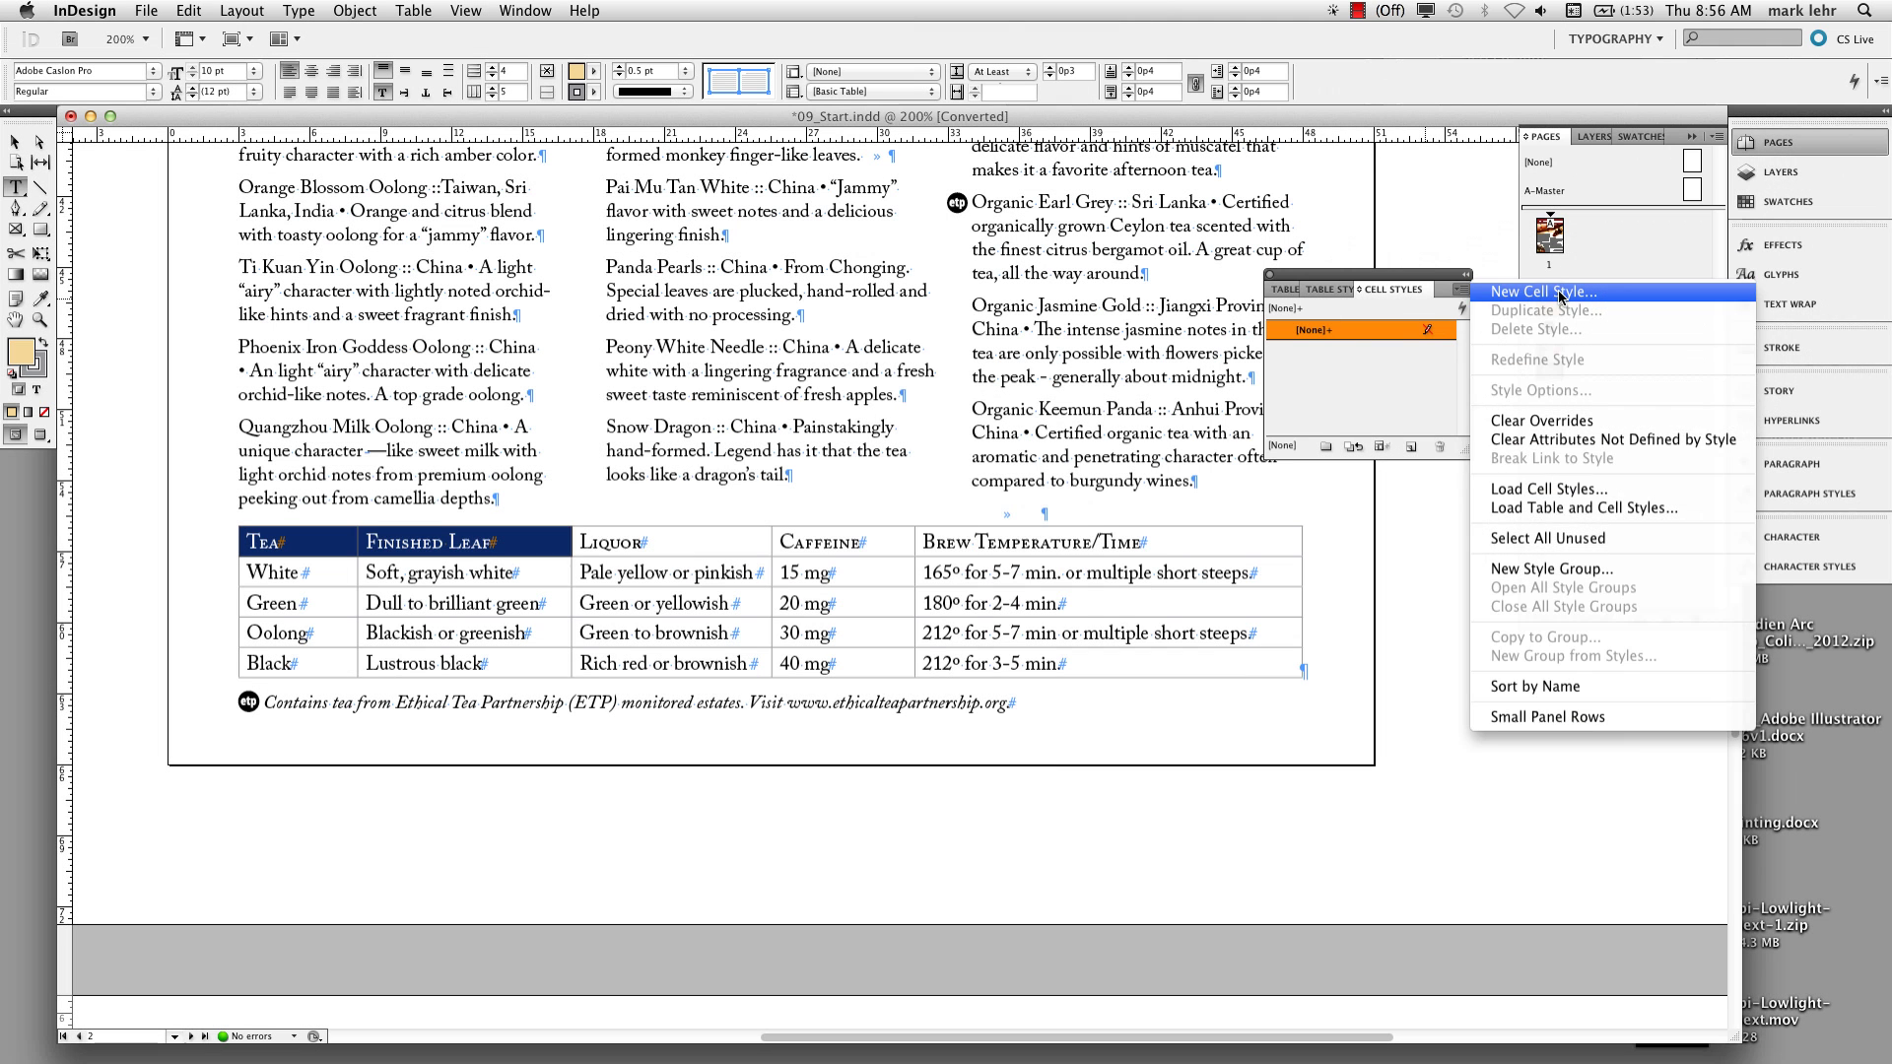
pyautogui.click(1546, 293)
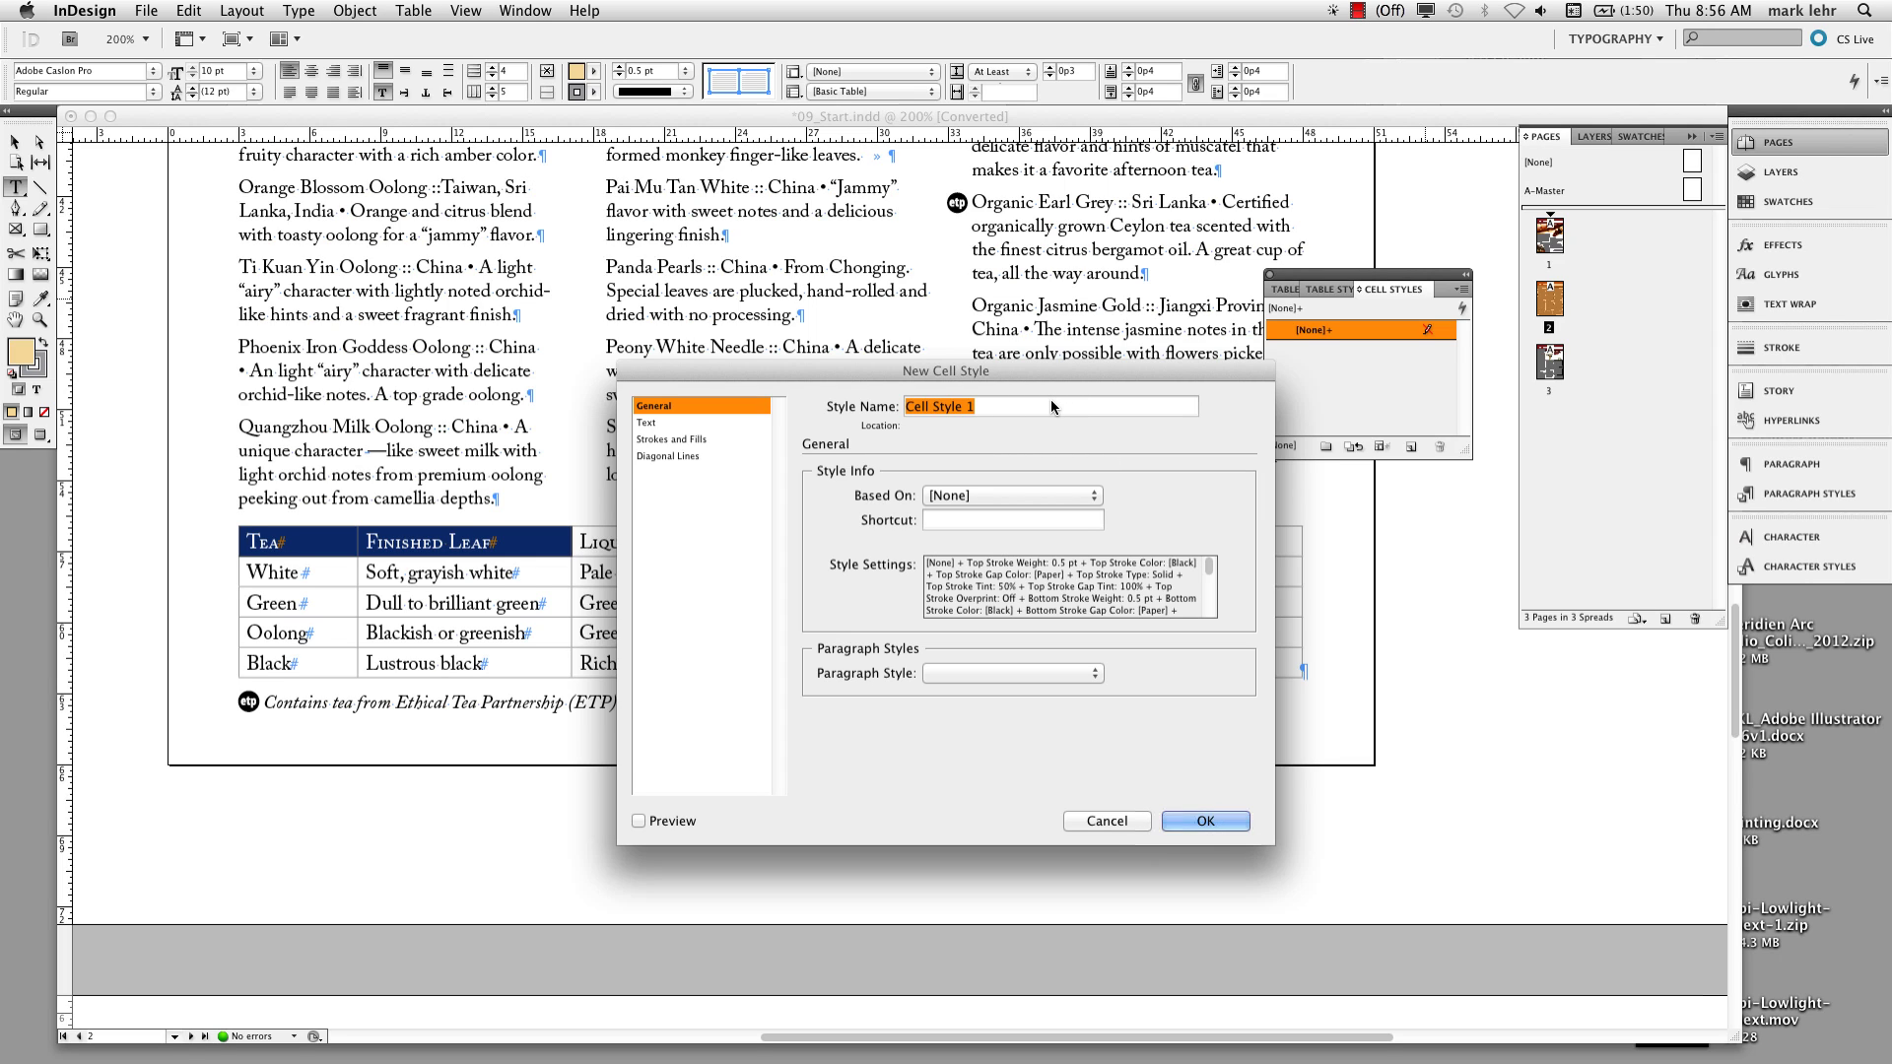
pyautogui.write('Tabele He')
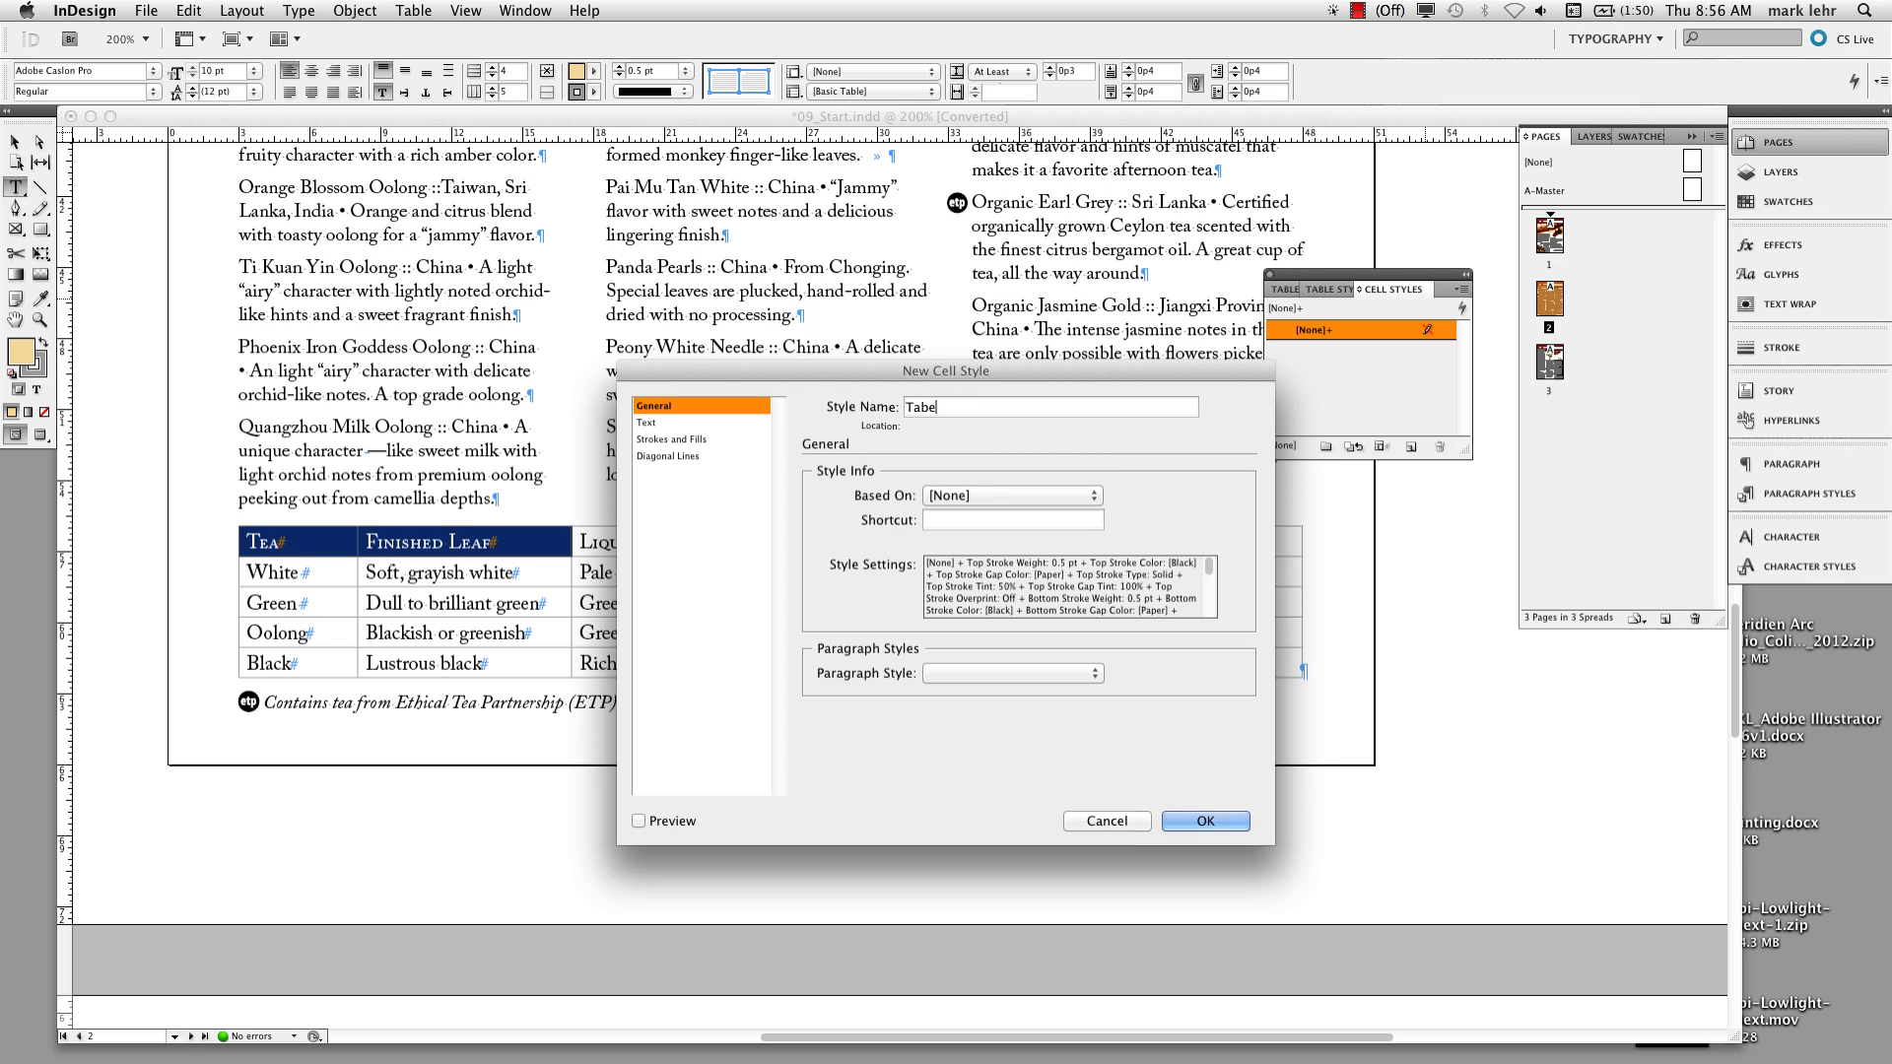
pyautogui.press('BackSpace')
pyautogui.press('BackSpace')
pyautogui.press('BackSpace')
pyautogui.press('BackSpace')
pyautogui.press('BackSpace')
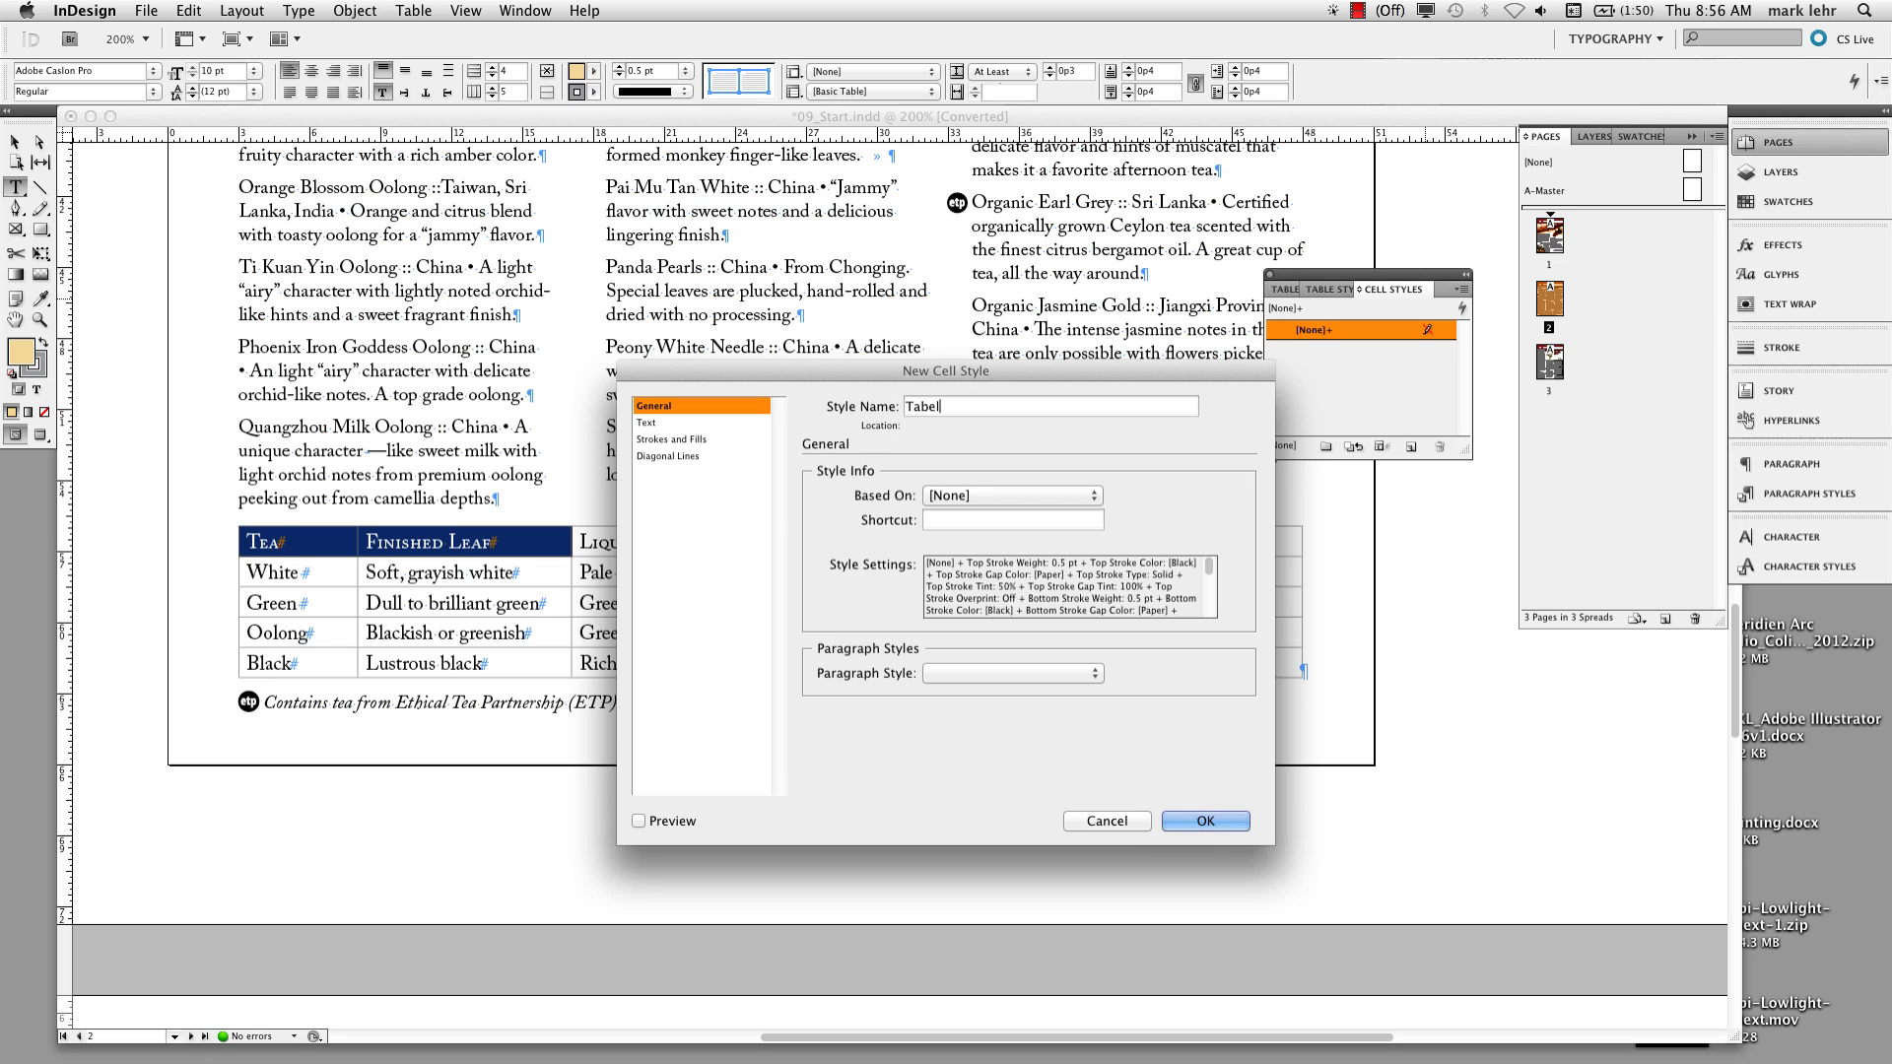
pyautogui.press('BackSpace')
pyautogui.write('le Head')
# Step: Assign the Head4 paragraph style to the Table Head cell style and save the style
pyautogui.click(1020, 670)
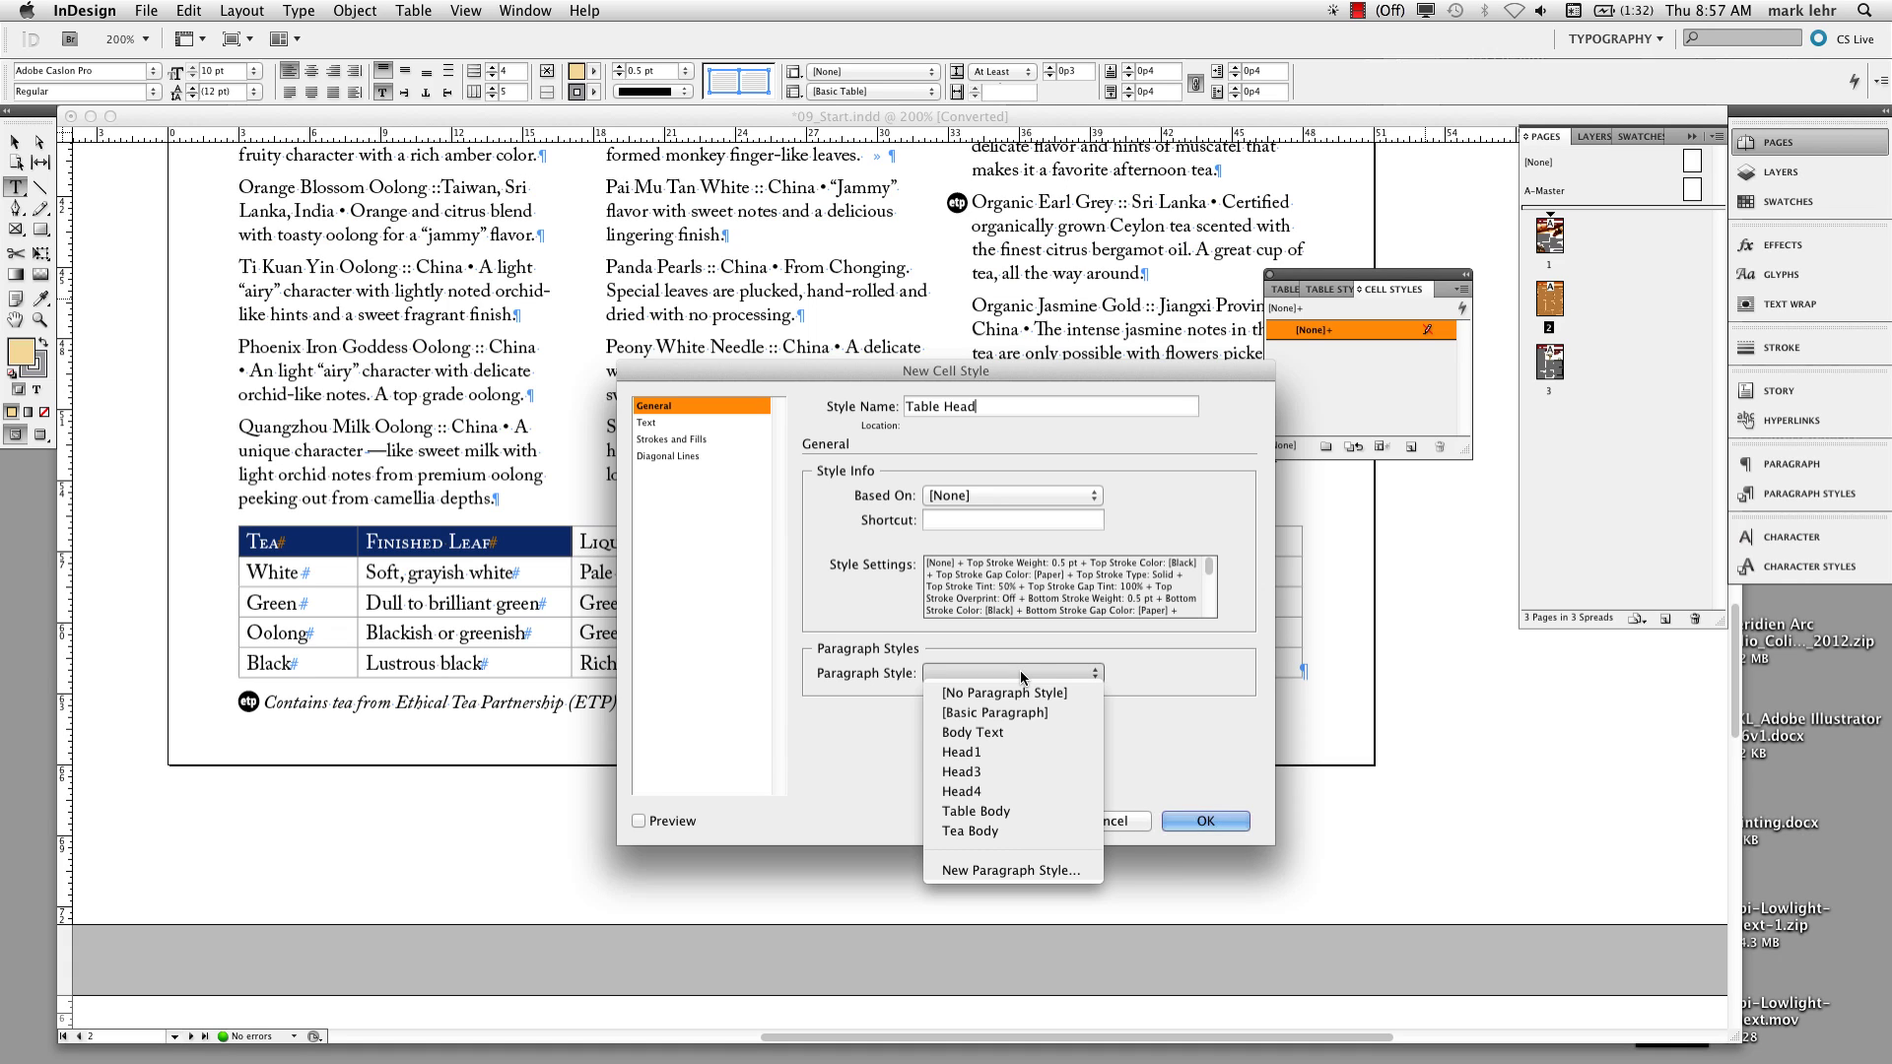
pyautogui.click(1008, 784)
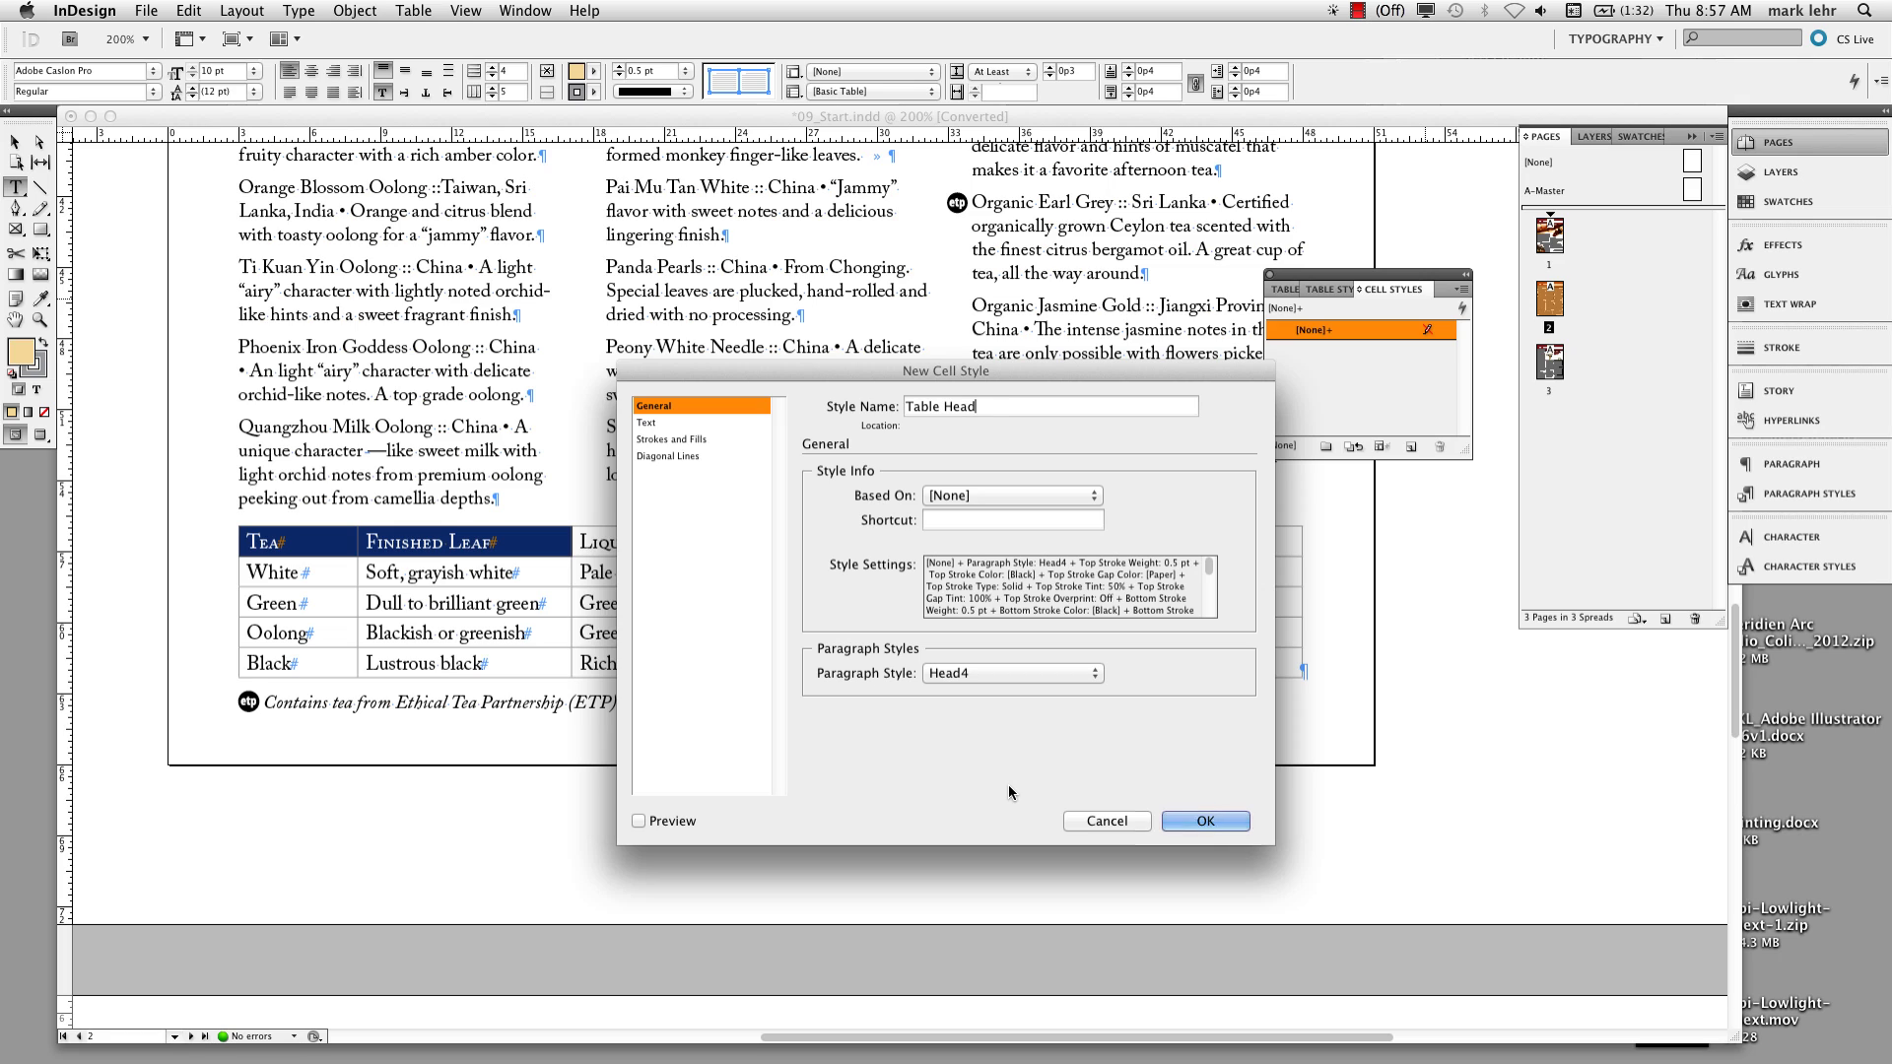
pyautogui.click(1185, 818)
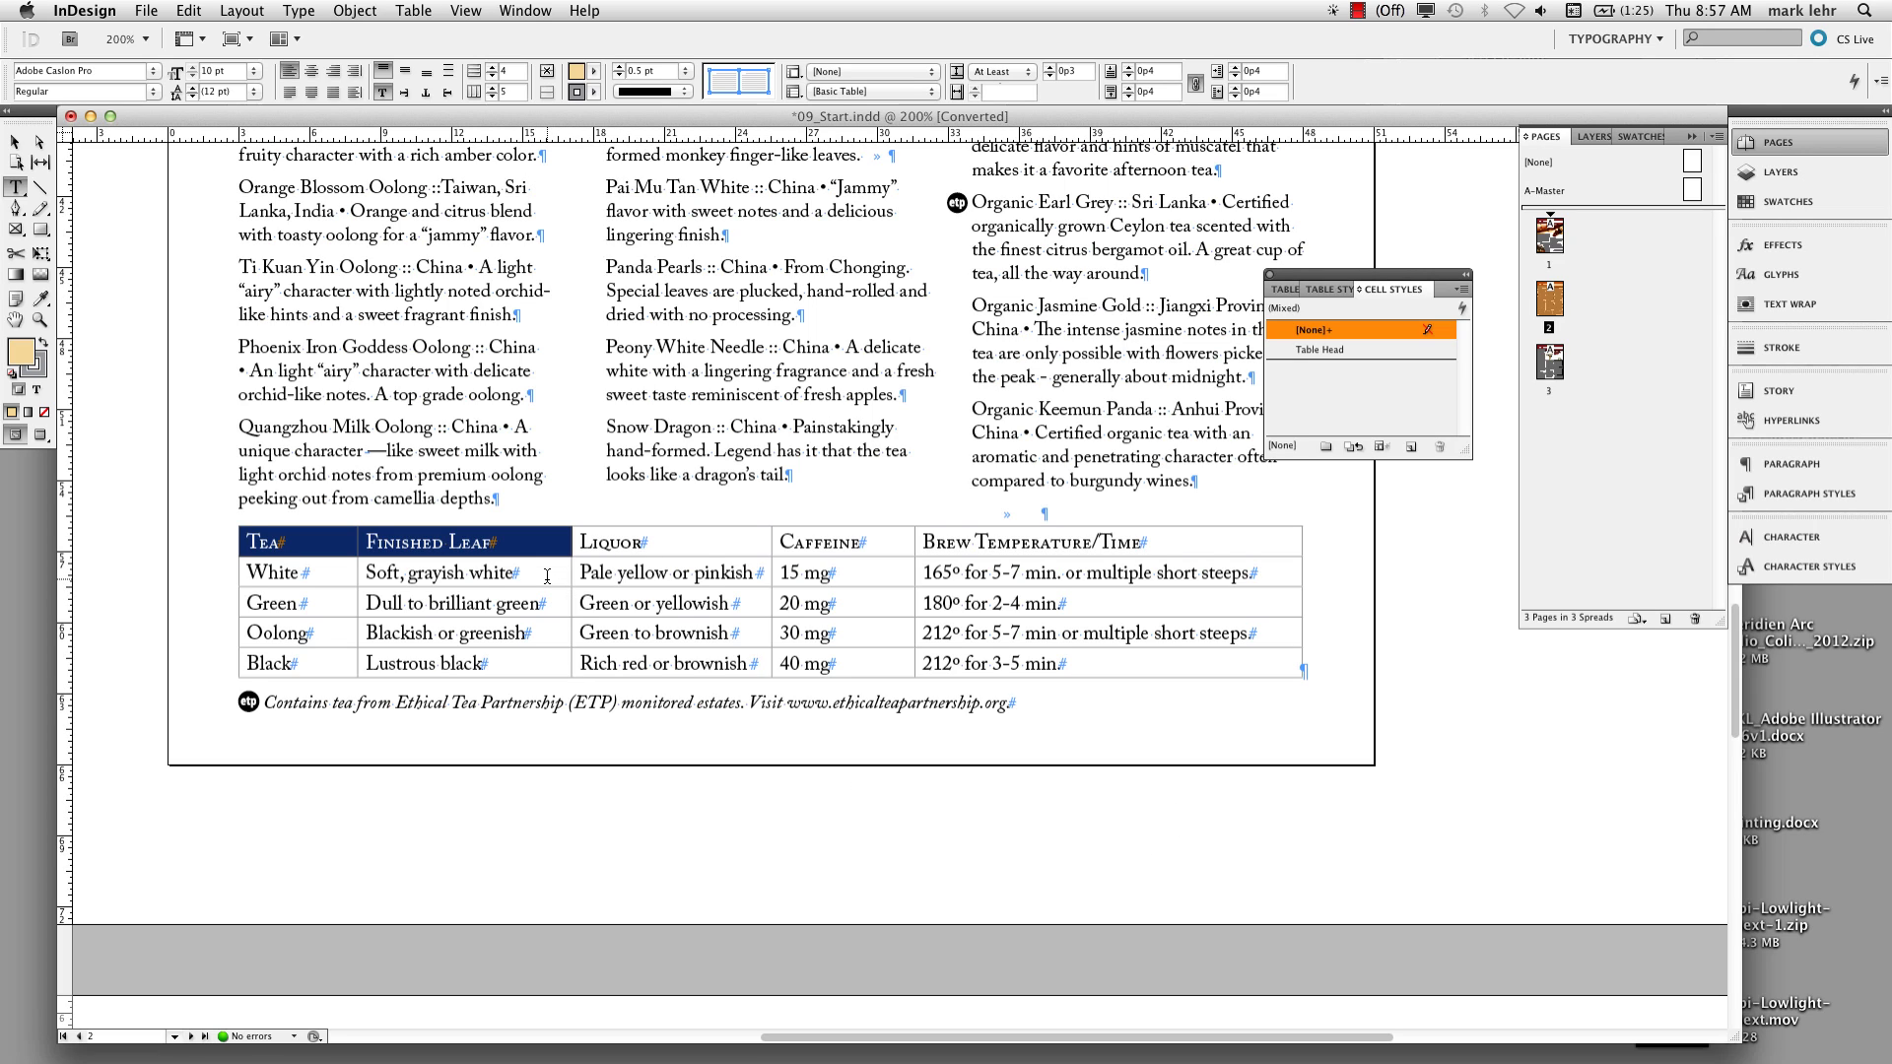
# Step: Start a new cell style from the White and Soft, grayish white cells and name it Table Body Rows
pyautogui.moveTo(547, 577); pyautogui.dragTo(283, 570)
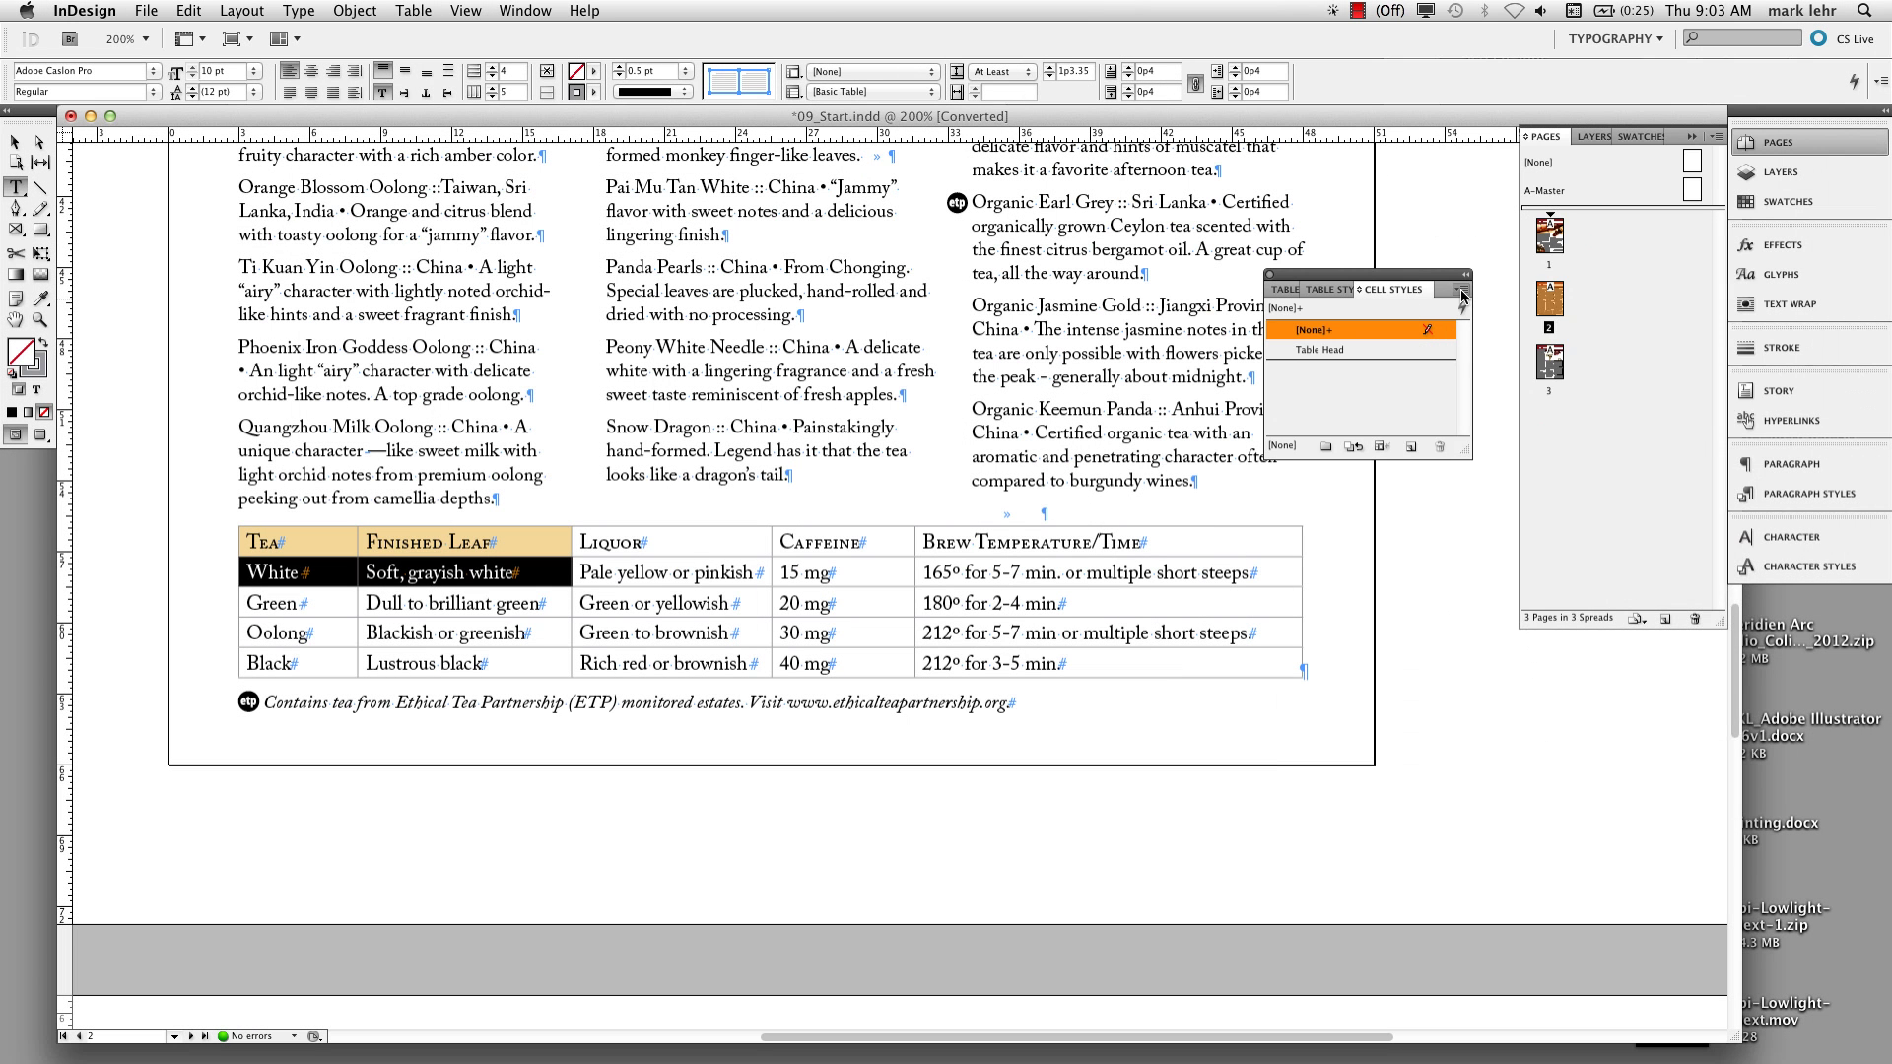
pyautogui.click(1466, 293)
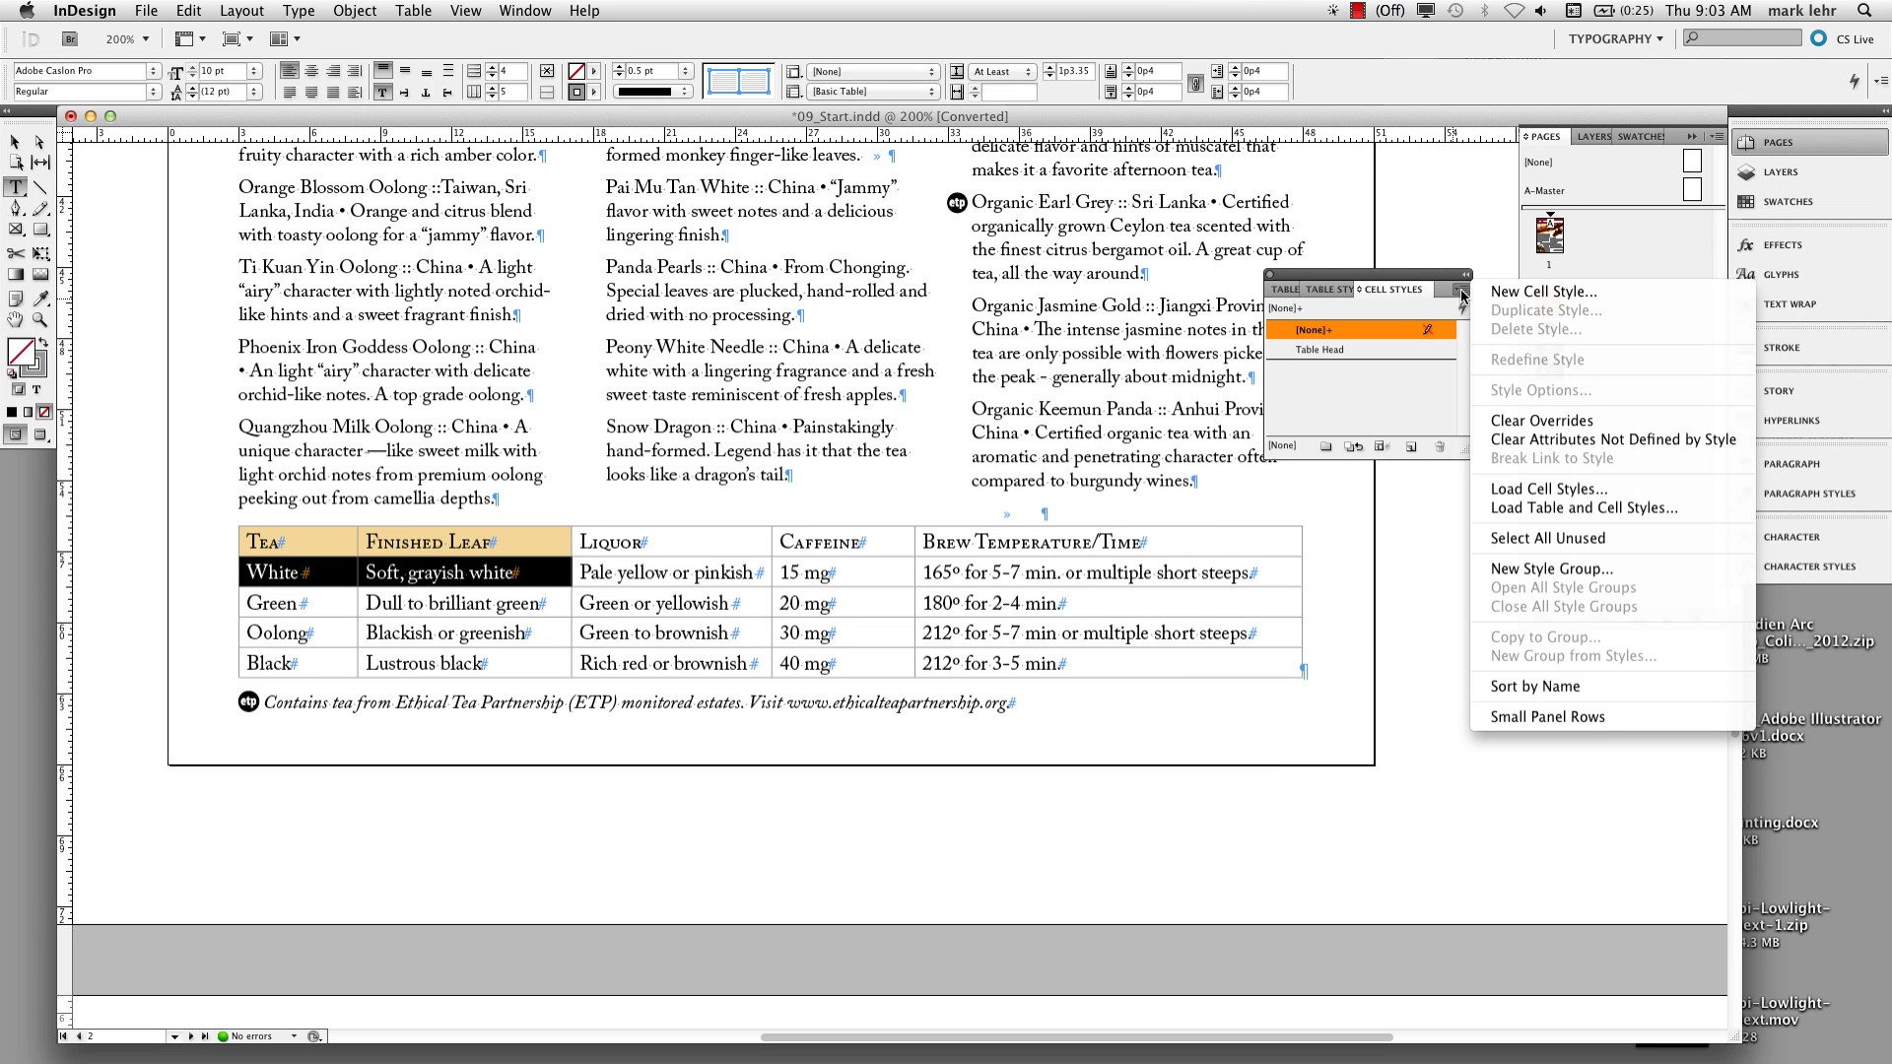
pyautogui.click(1513, 295)
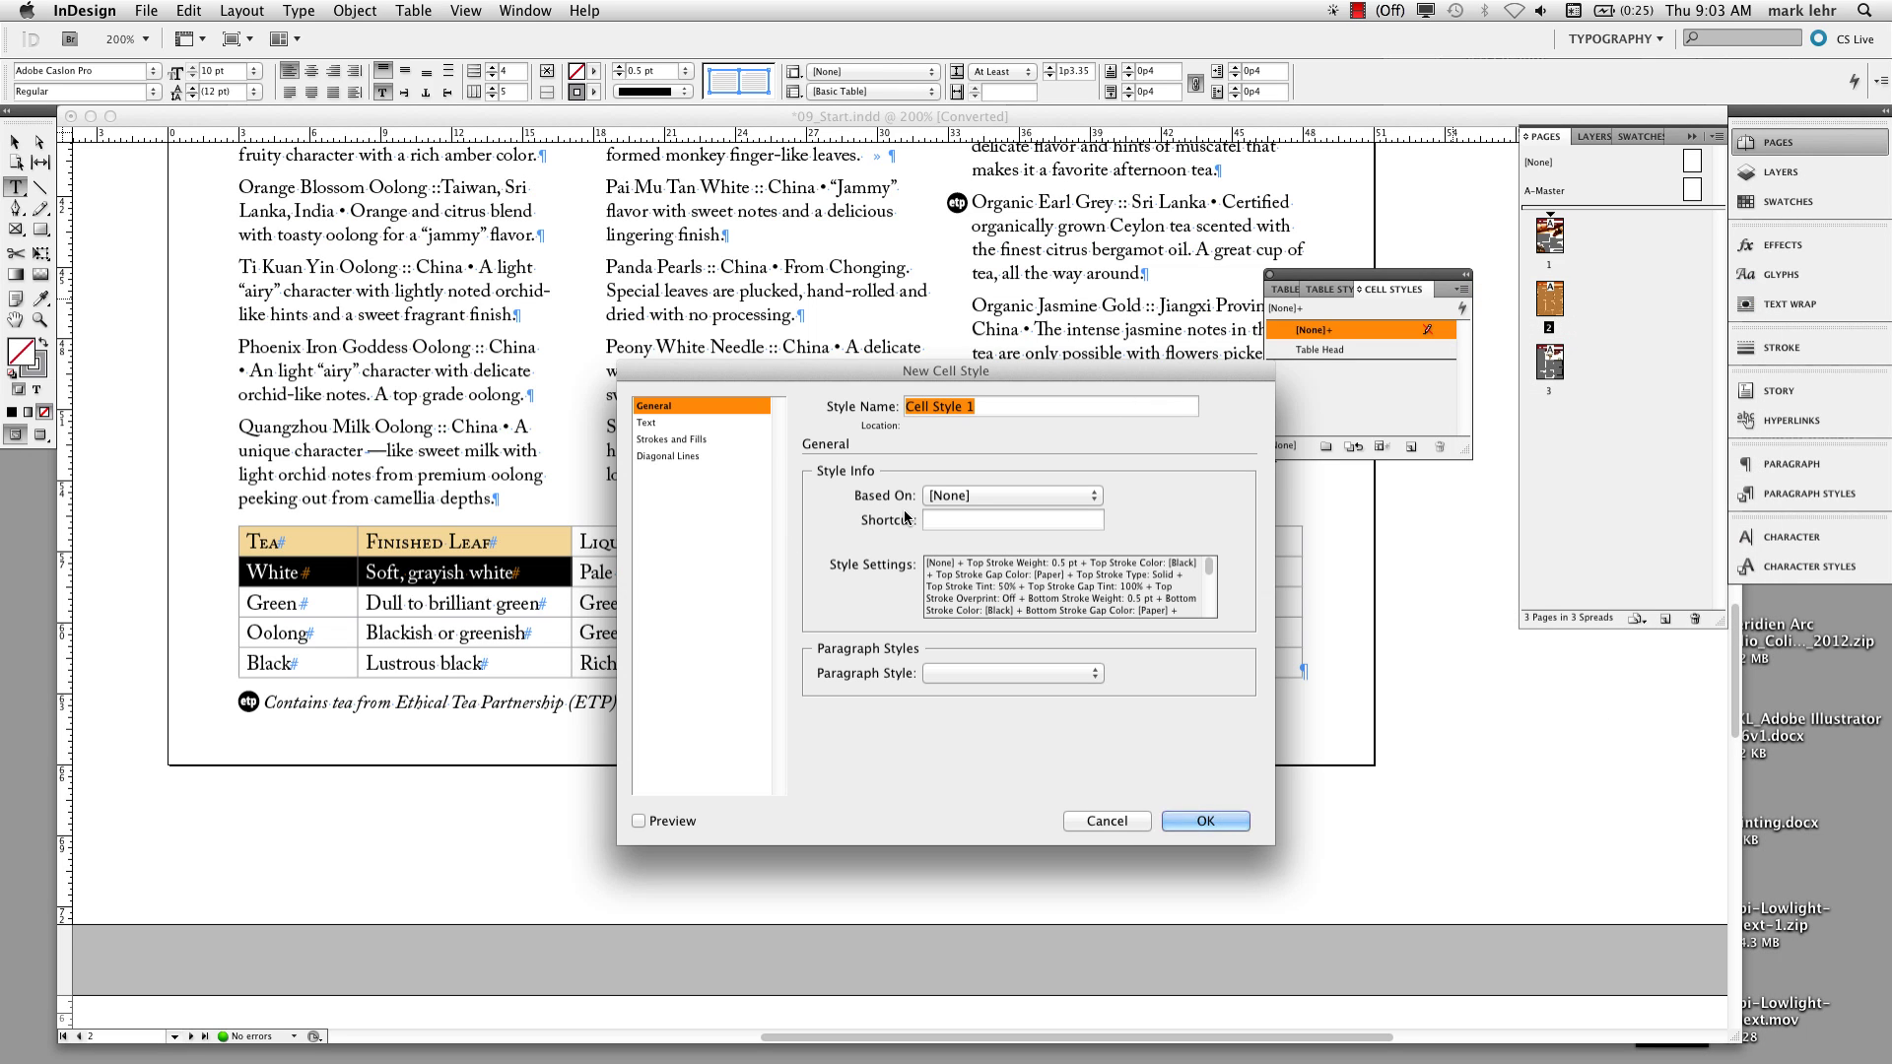
pyautogui.write('Table B')
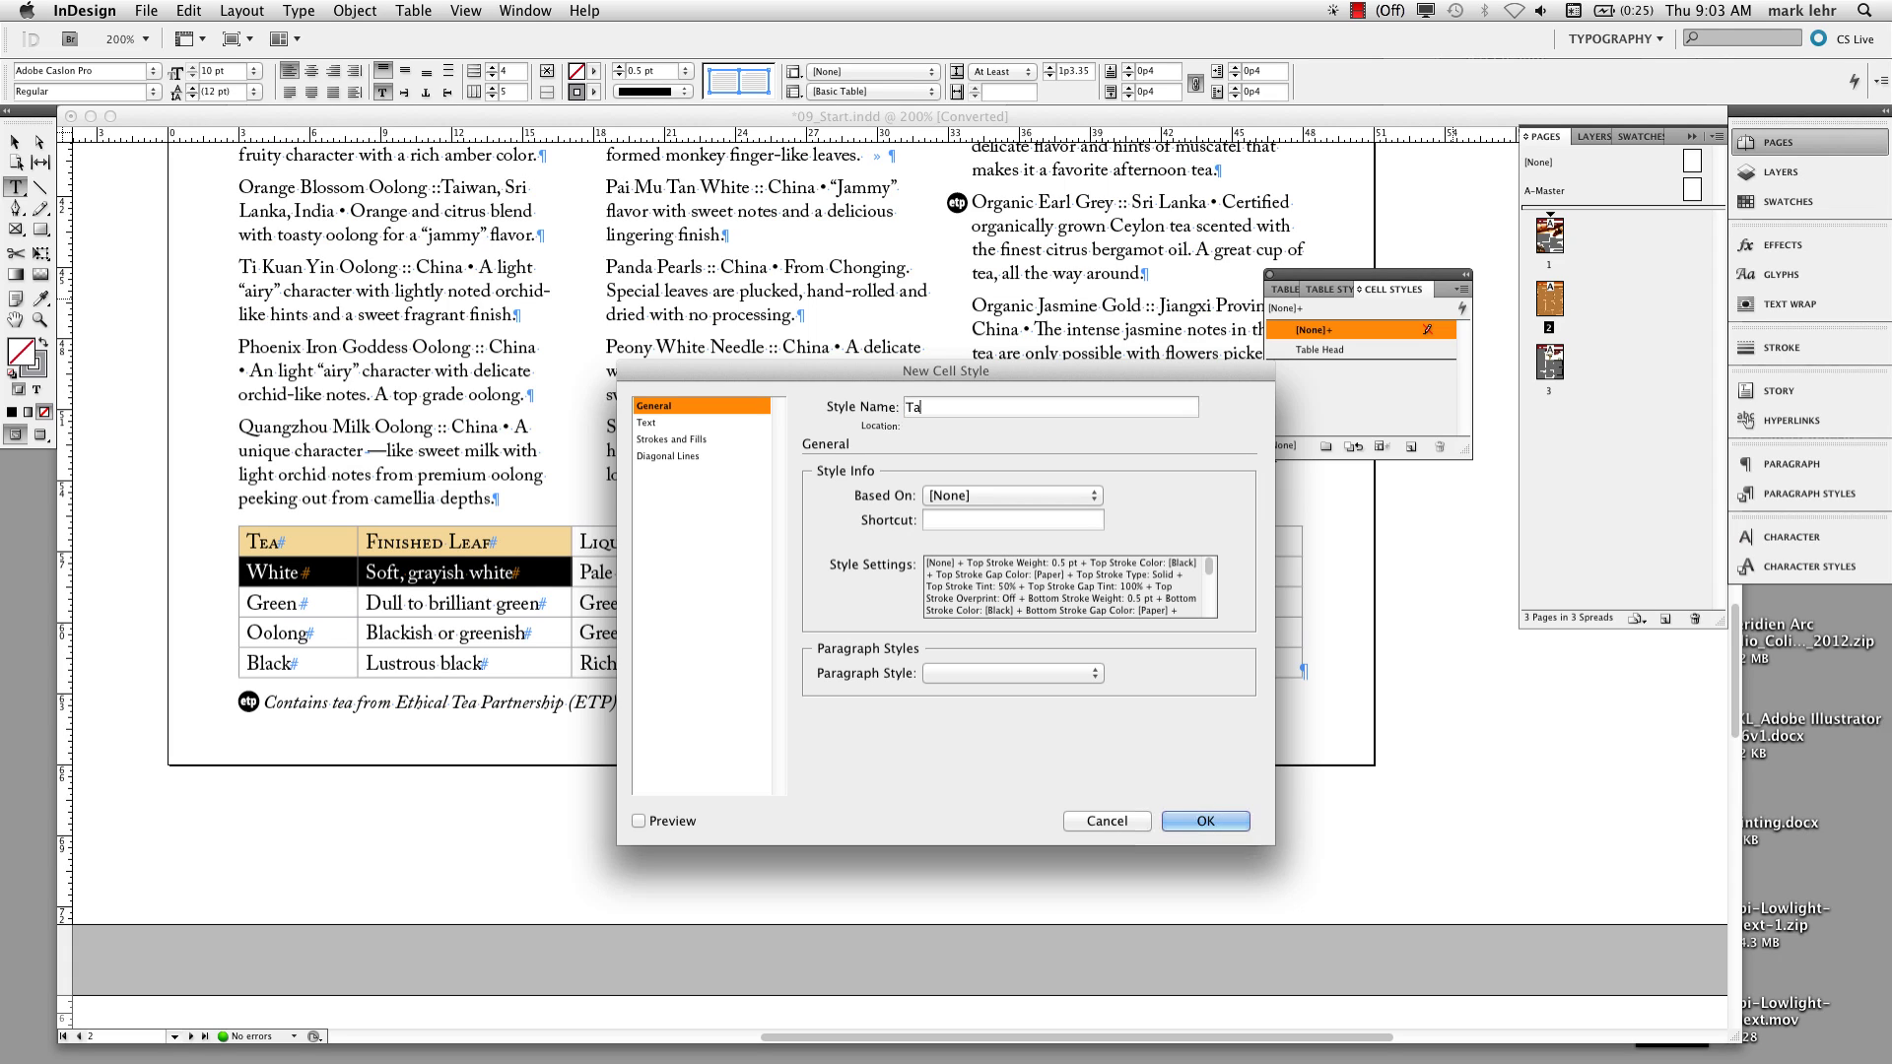
pyautogui.write('ody Rows')
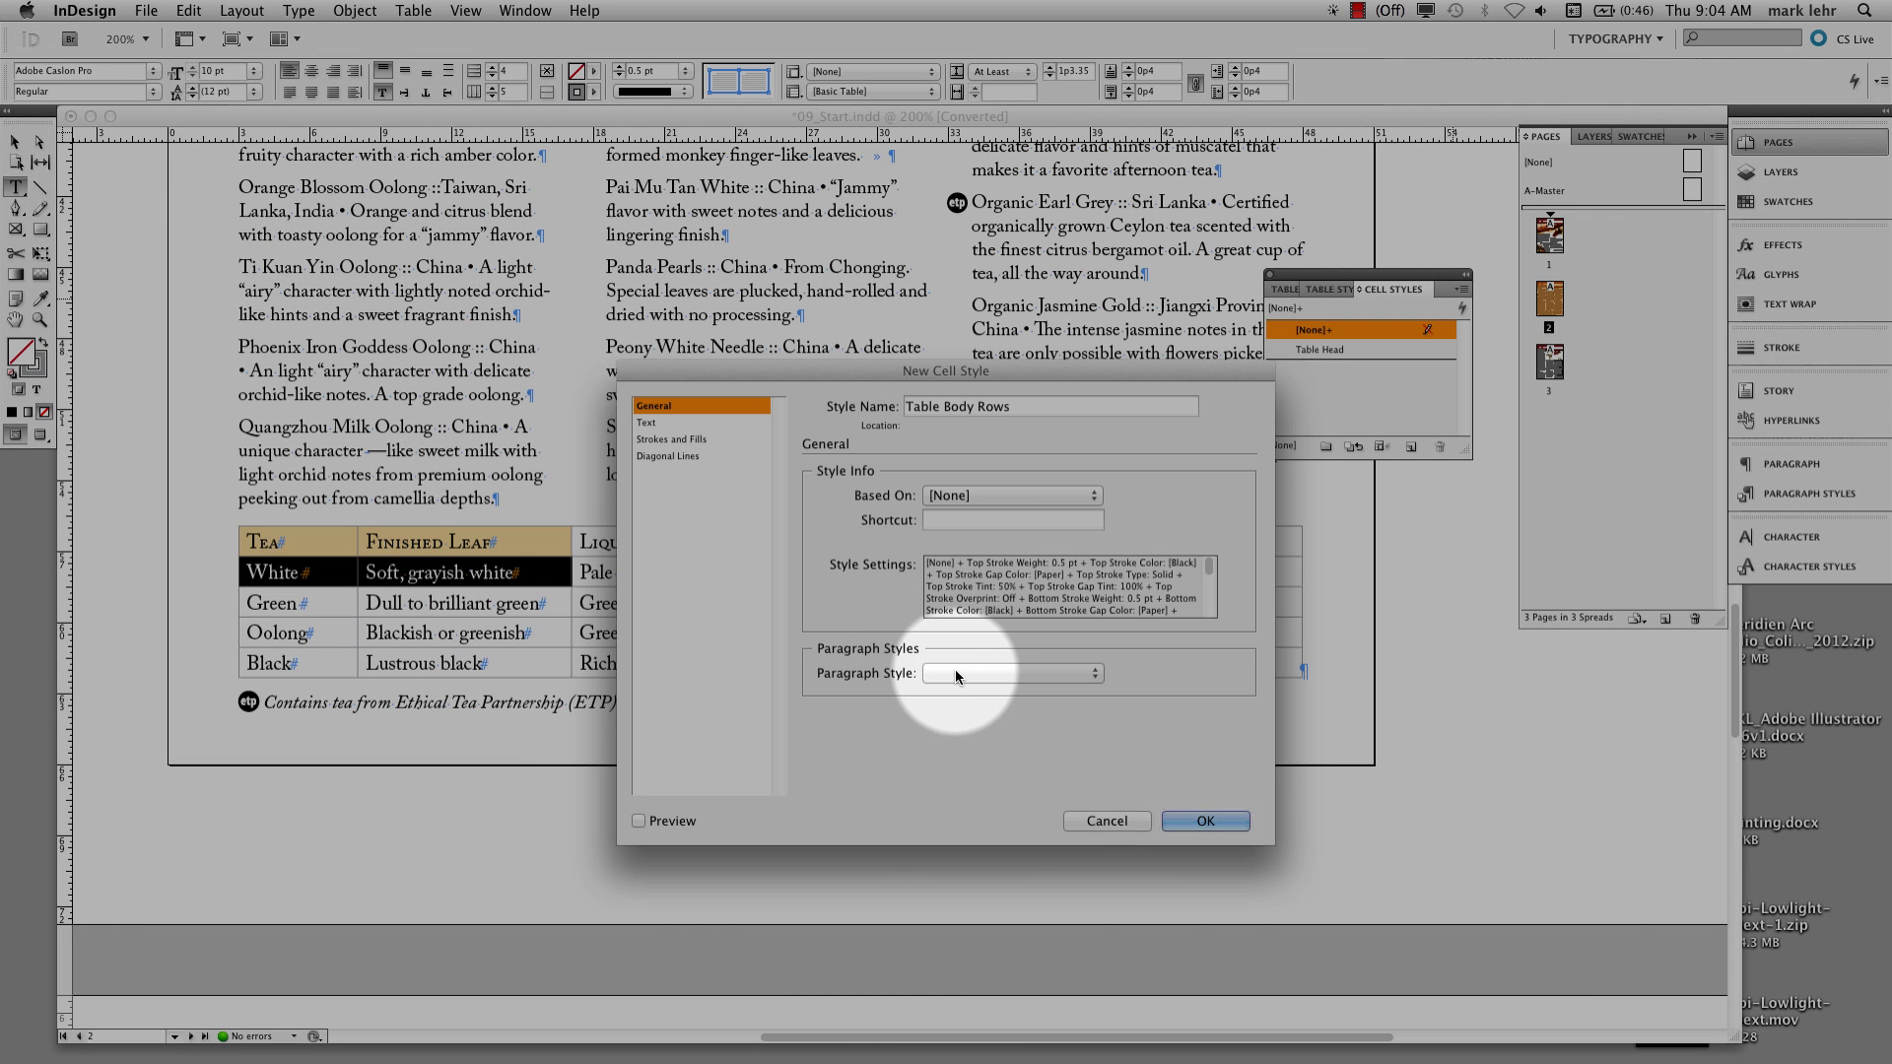
# Step: Assign the Table Body paragraph style to the Table Body Rows cell style, then save the document as 09_Start.indd
pyautogui.click(955, 673)
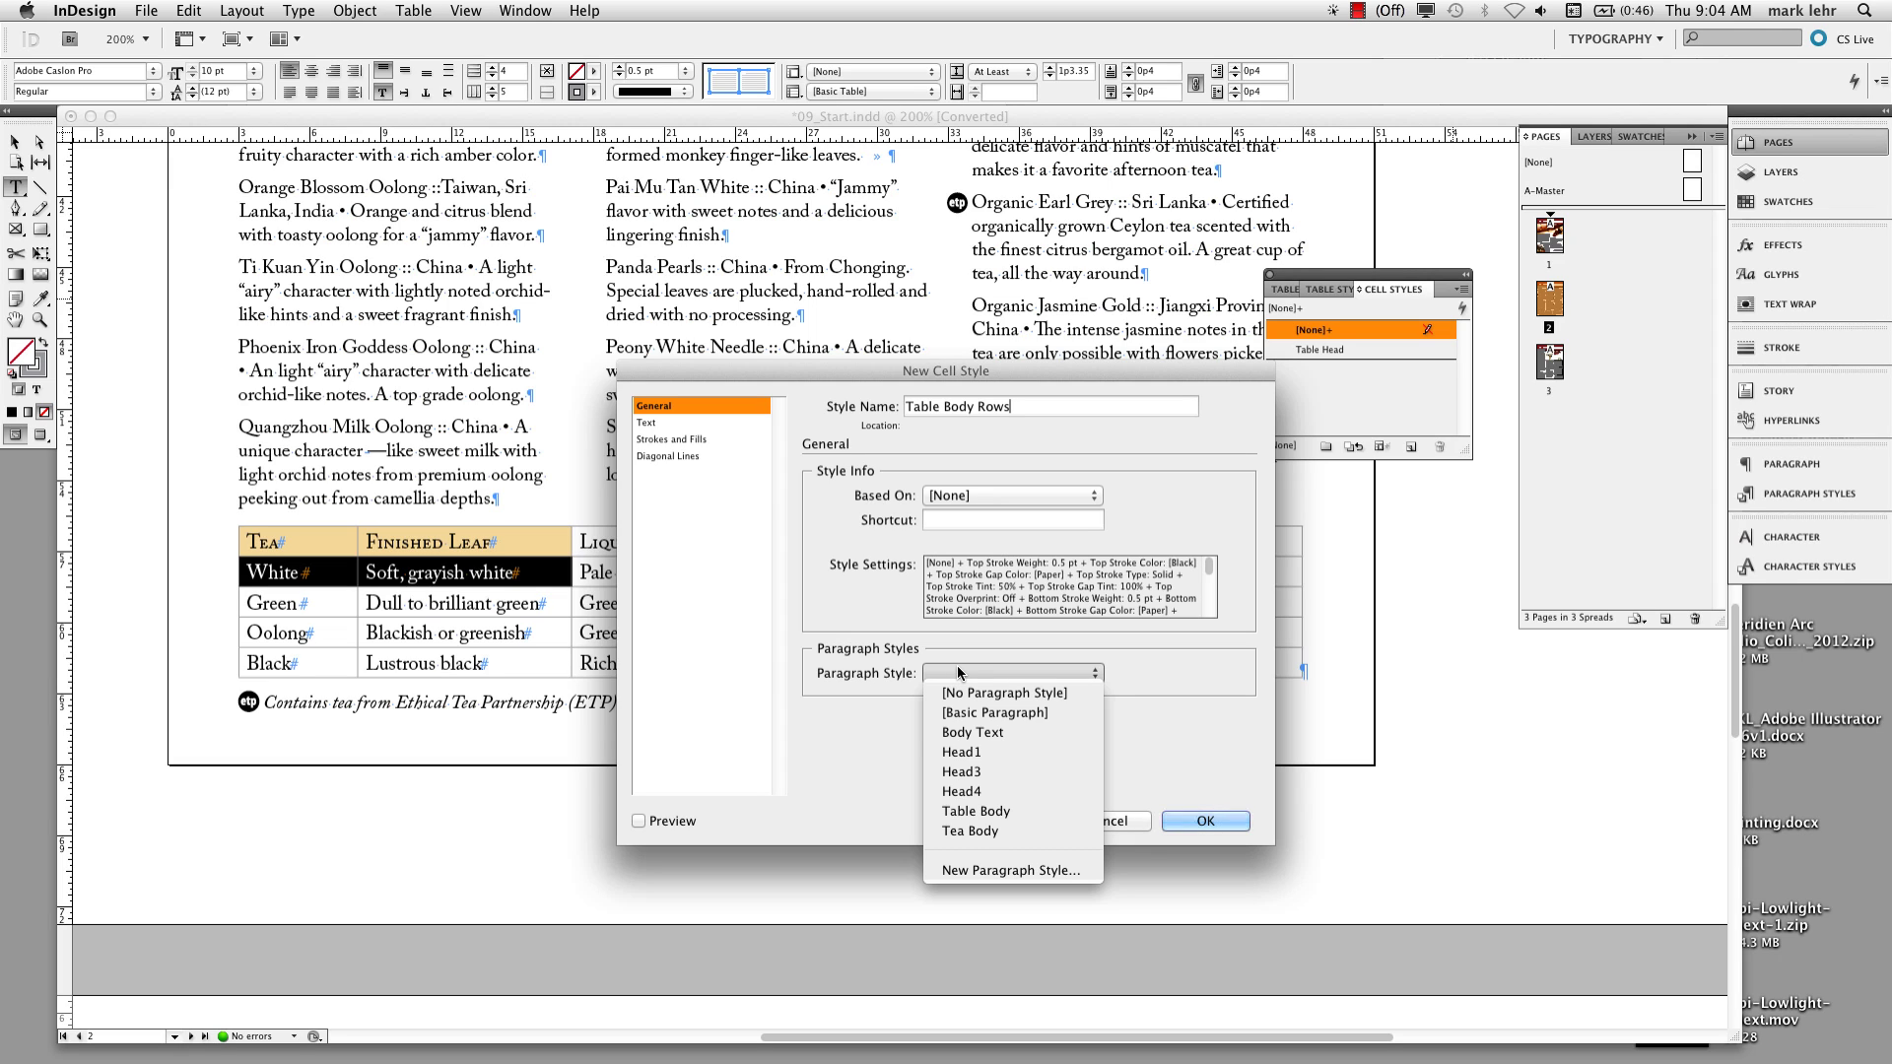
pyautogui.click(1025, 813)
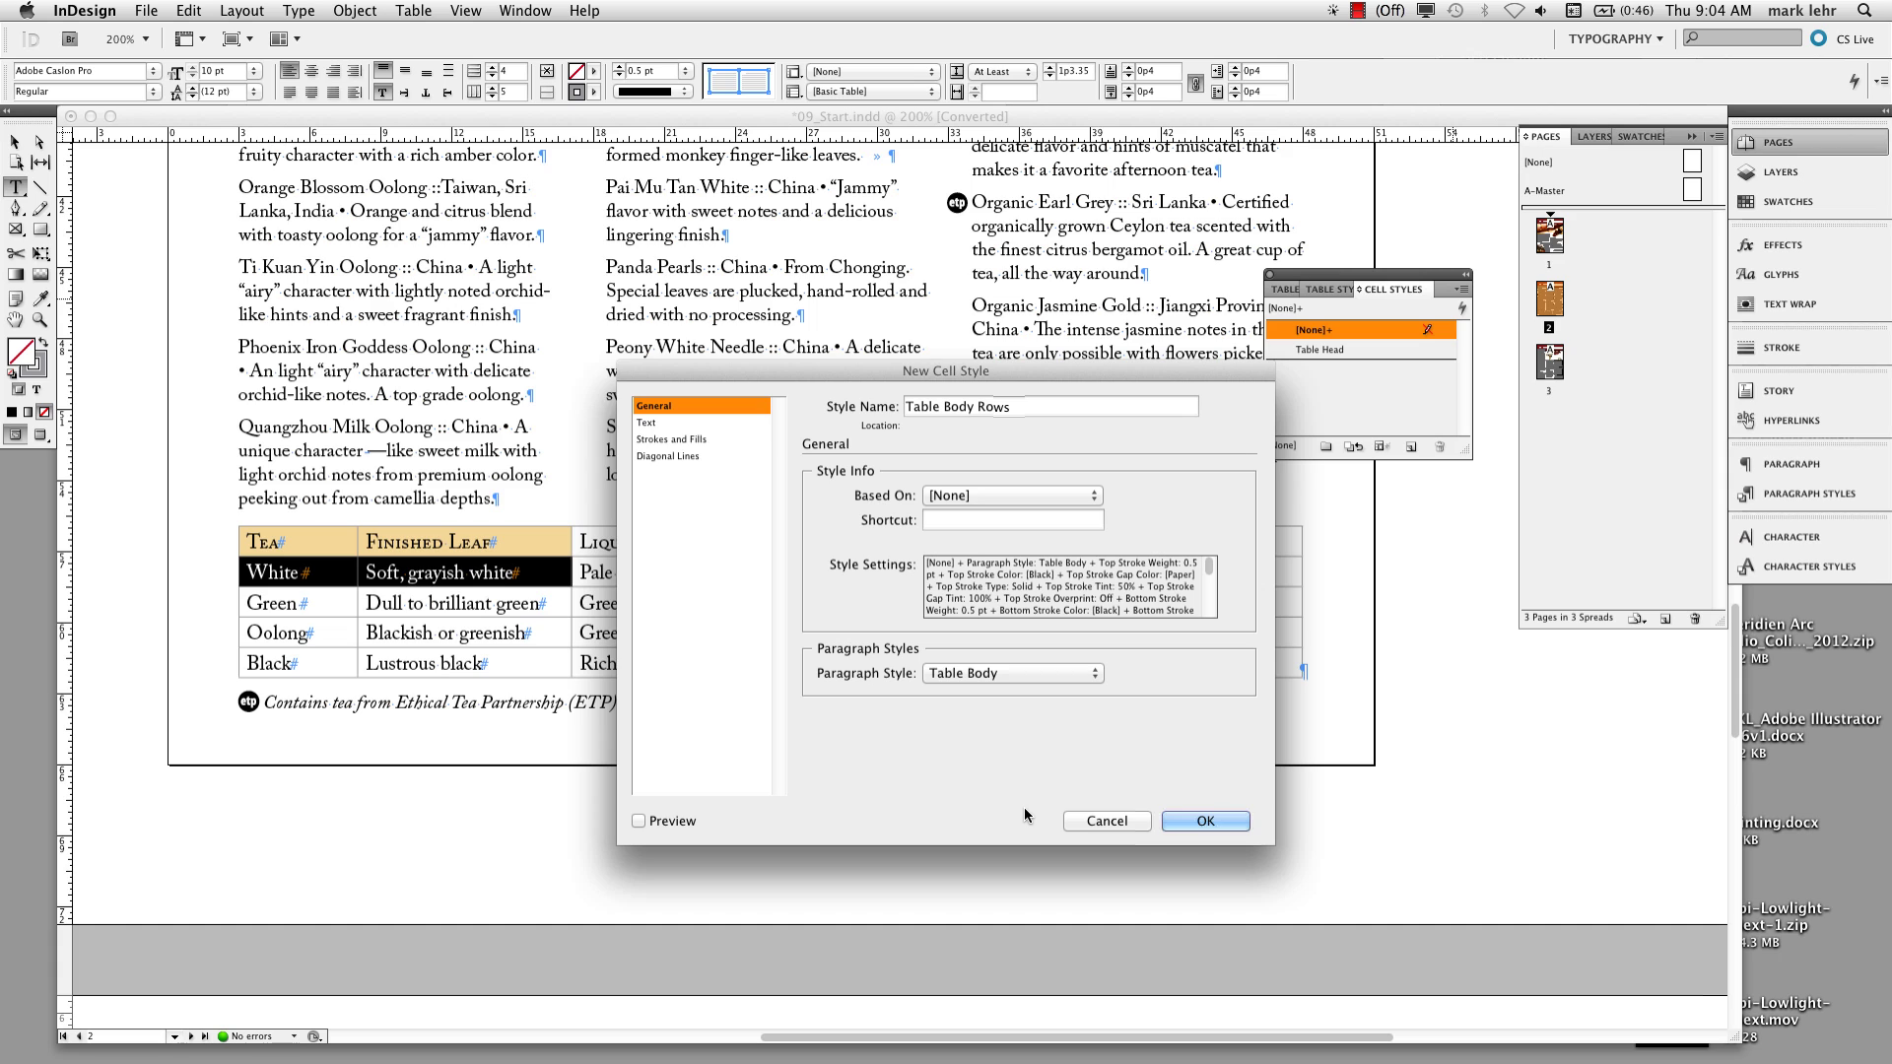
pyautogui.click(1205, 821)
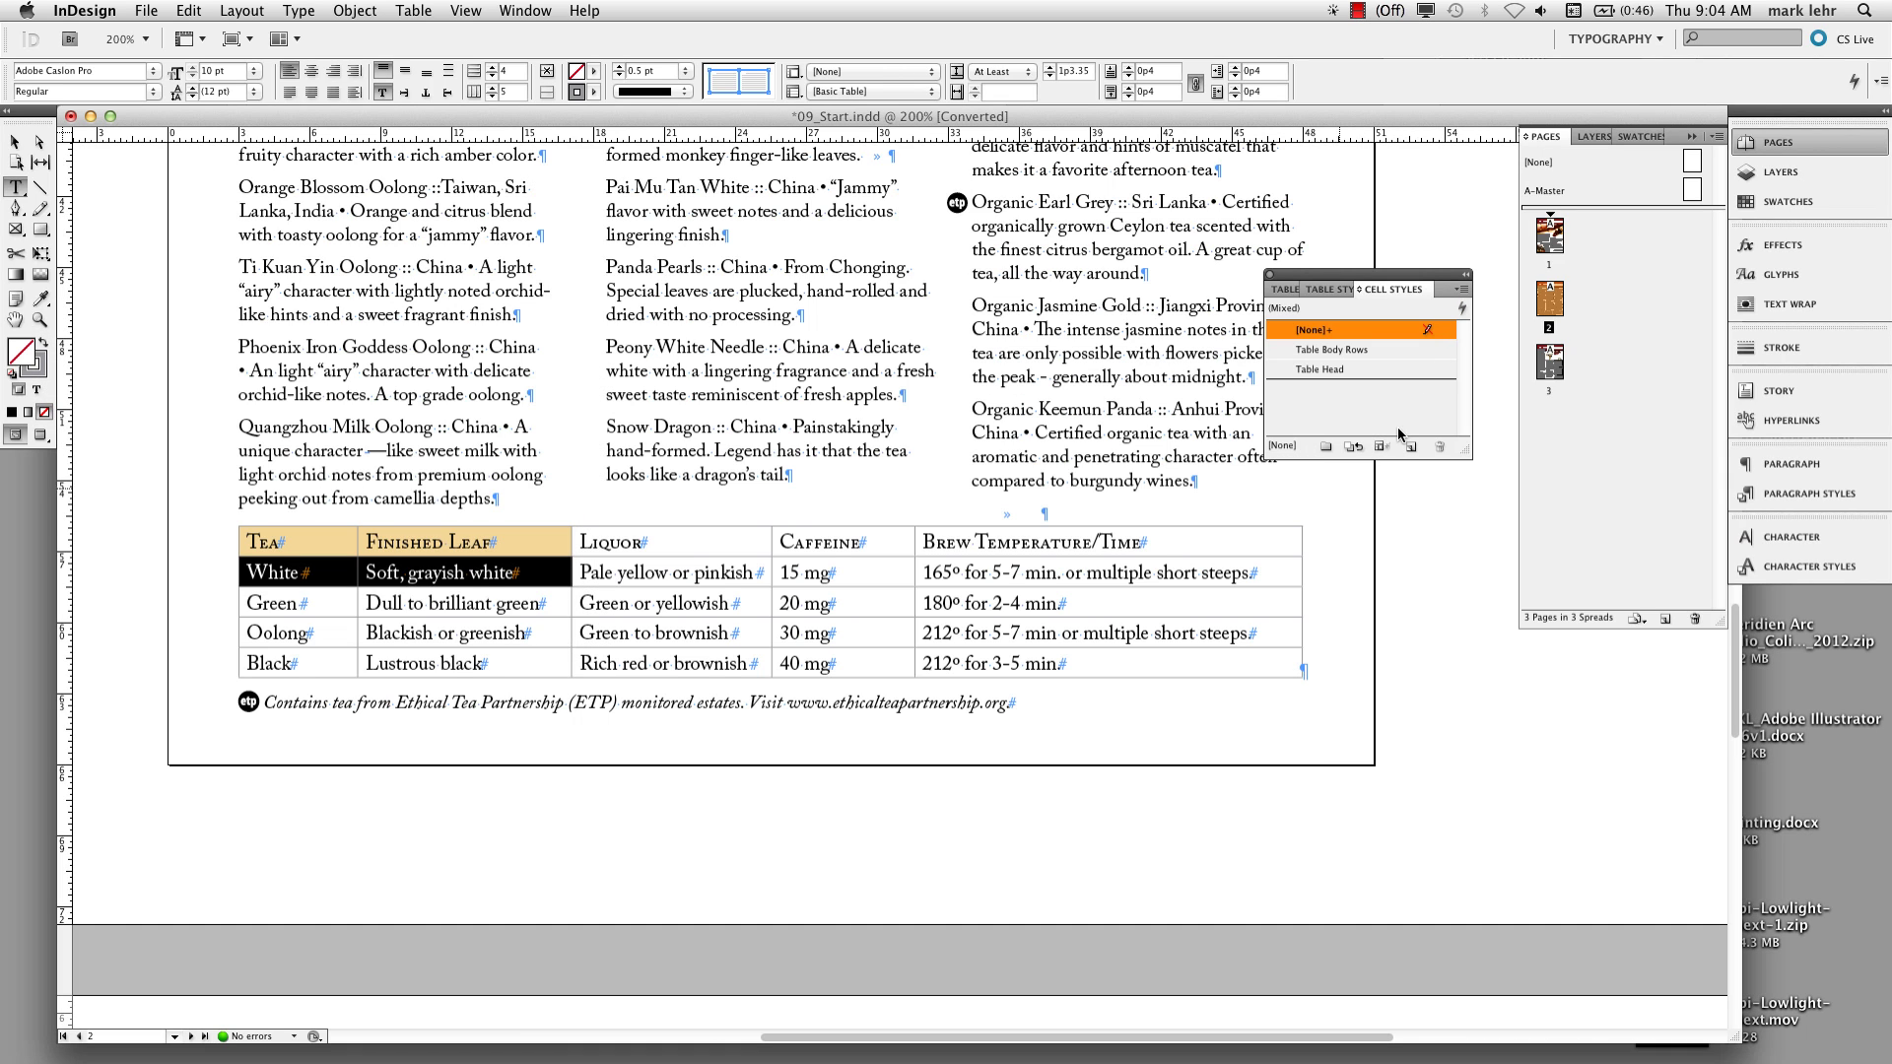
pyautogui.click(1299, 521)
pyautogui.press('super+s')
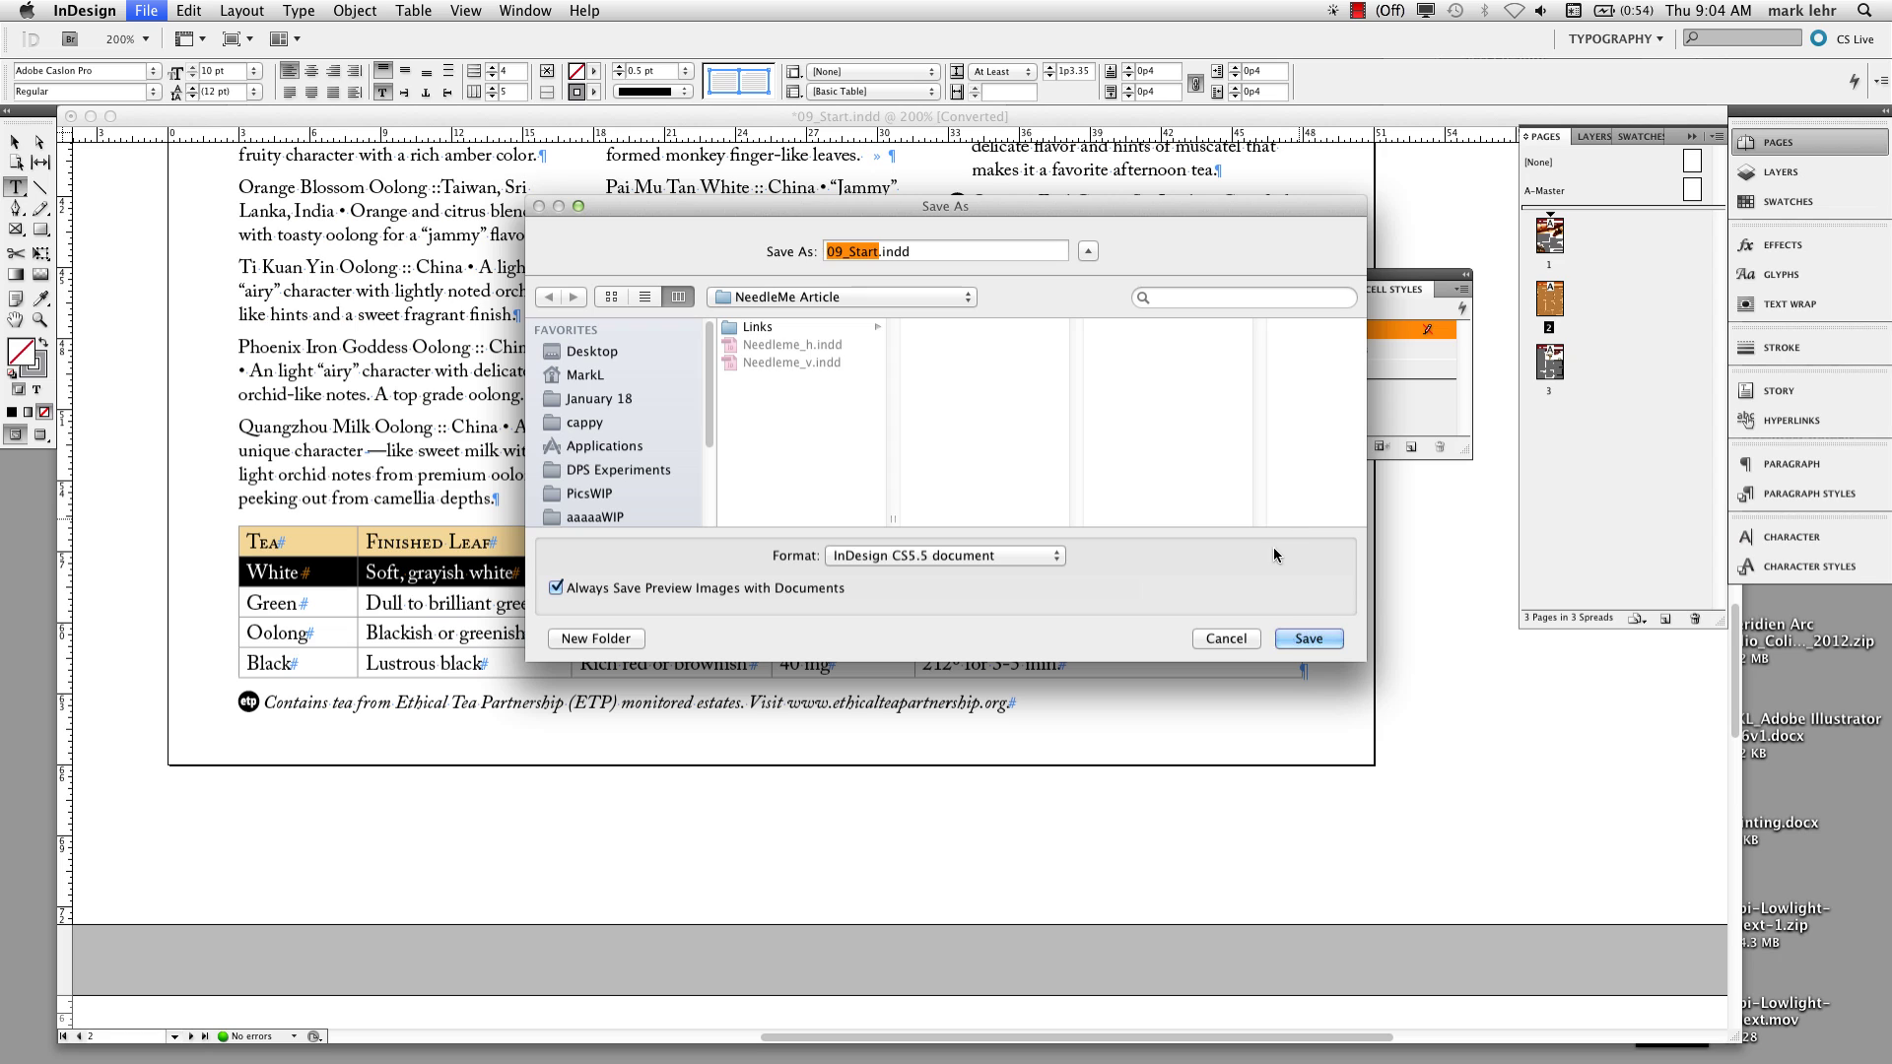
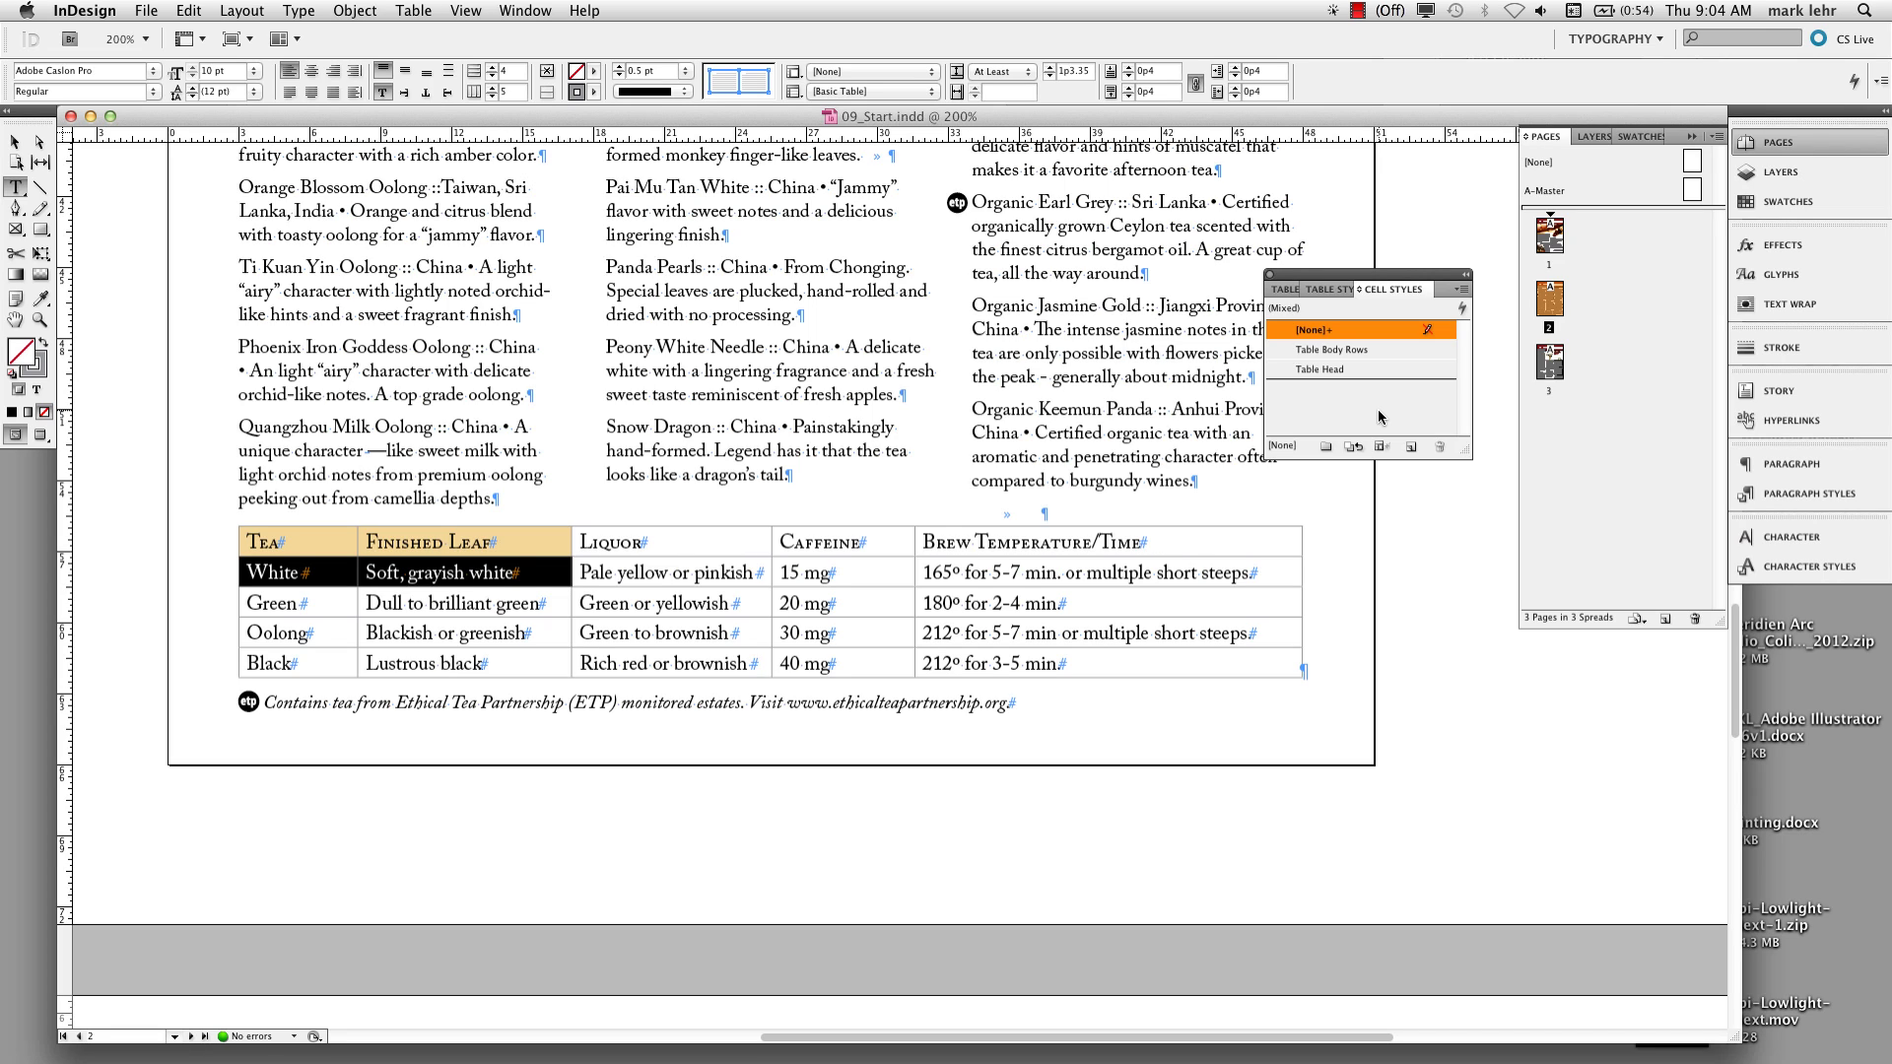
# Step: With the text cursor in the Green or yellowish cell, start a new table style named Tea Table
pyautogui.click(759, 604)
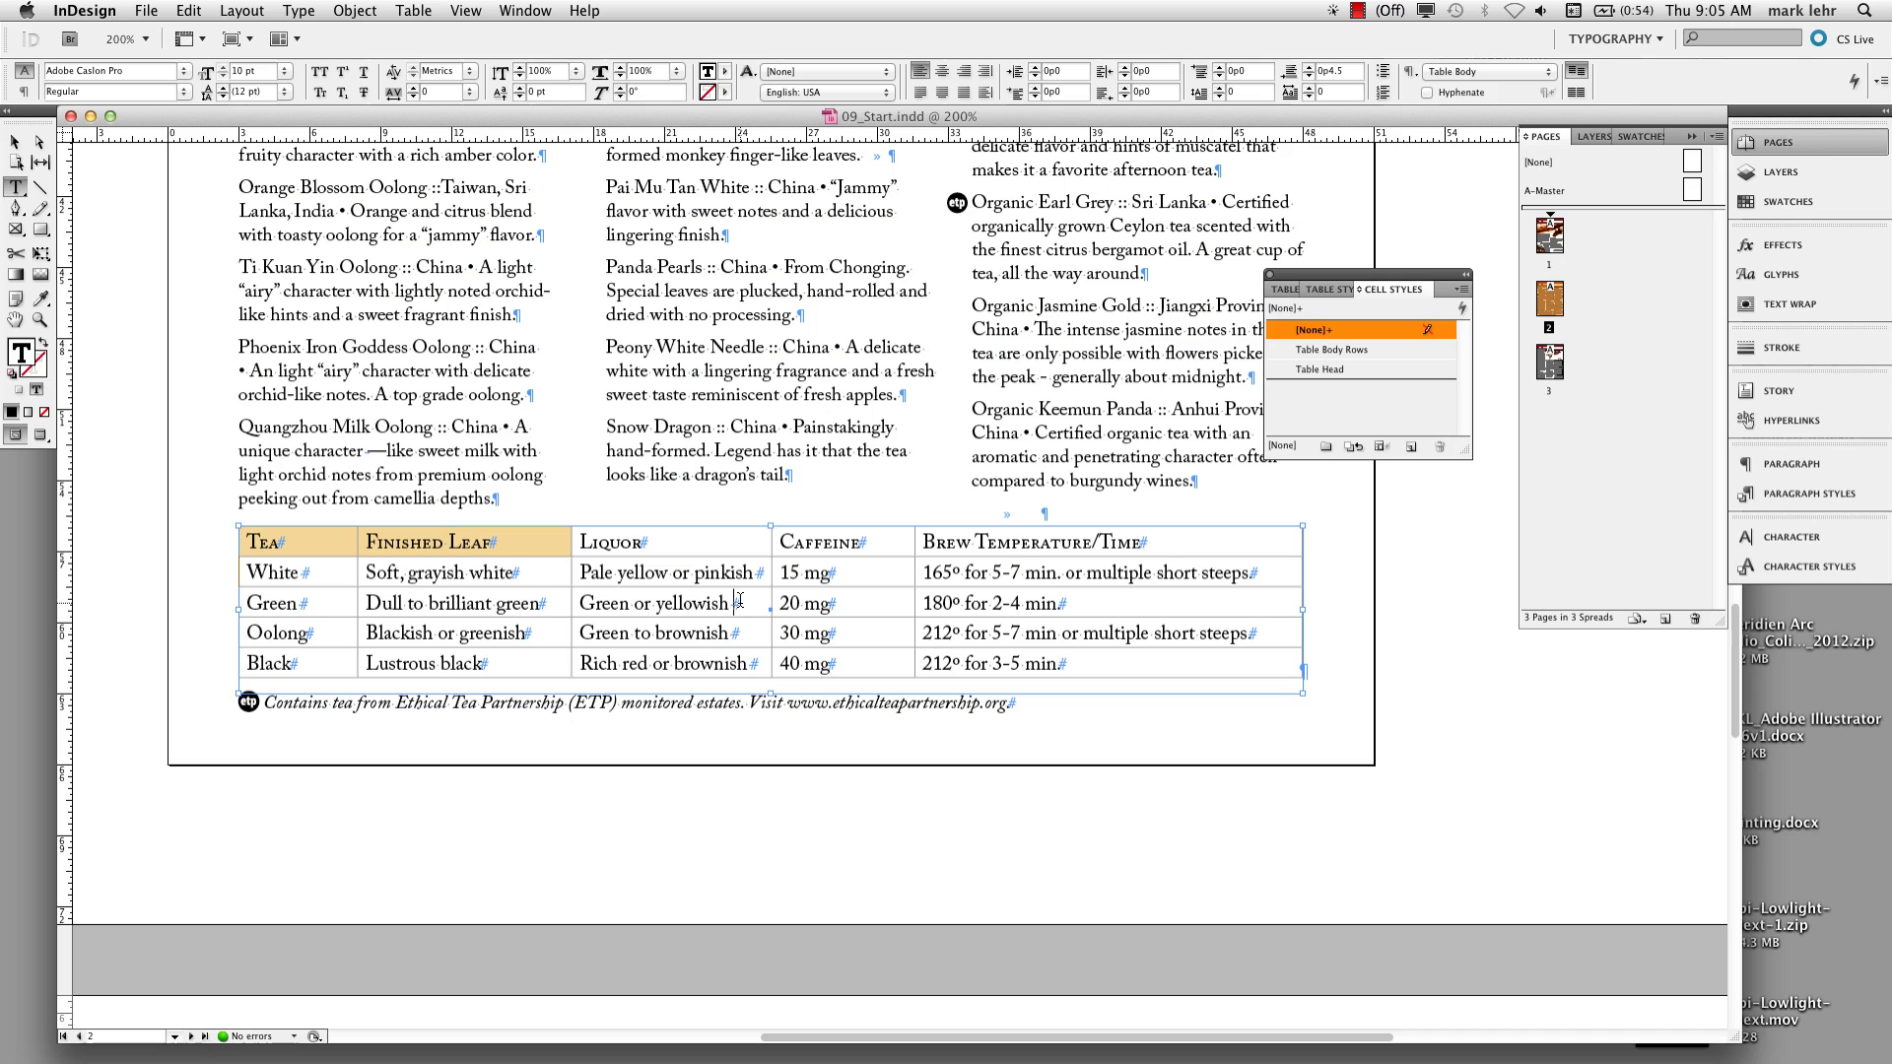
pyautogui.click(740, 601)
pyautogui.click(1177, 439)
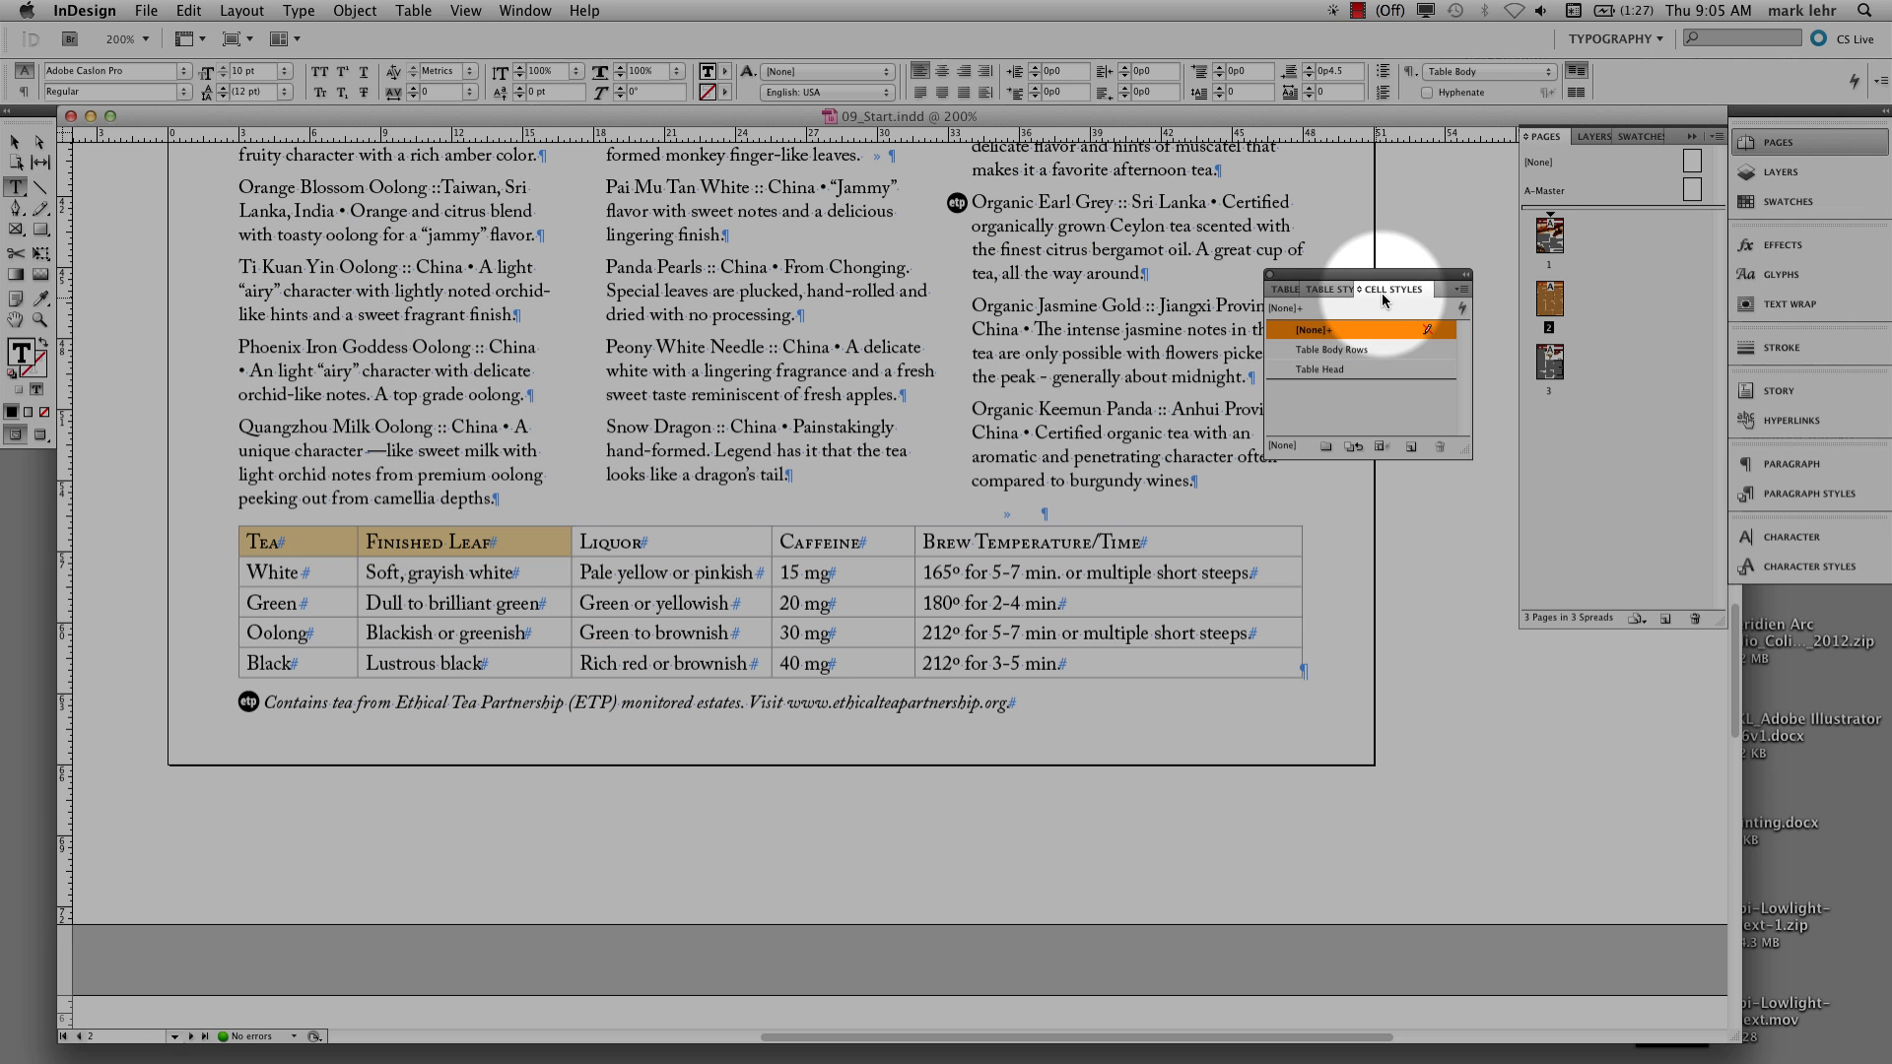
pyautogui.click(1327, 287)
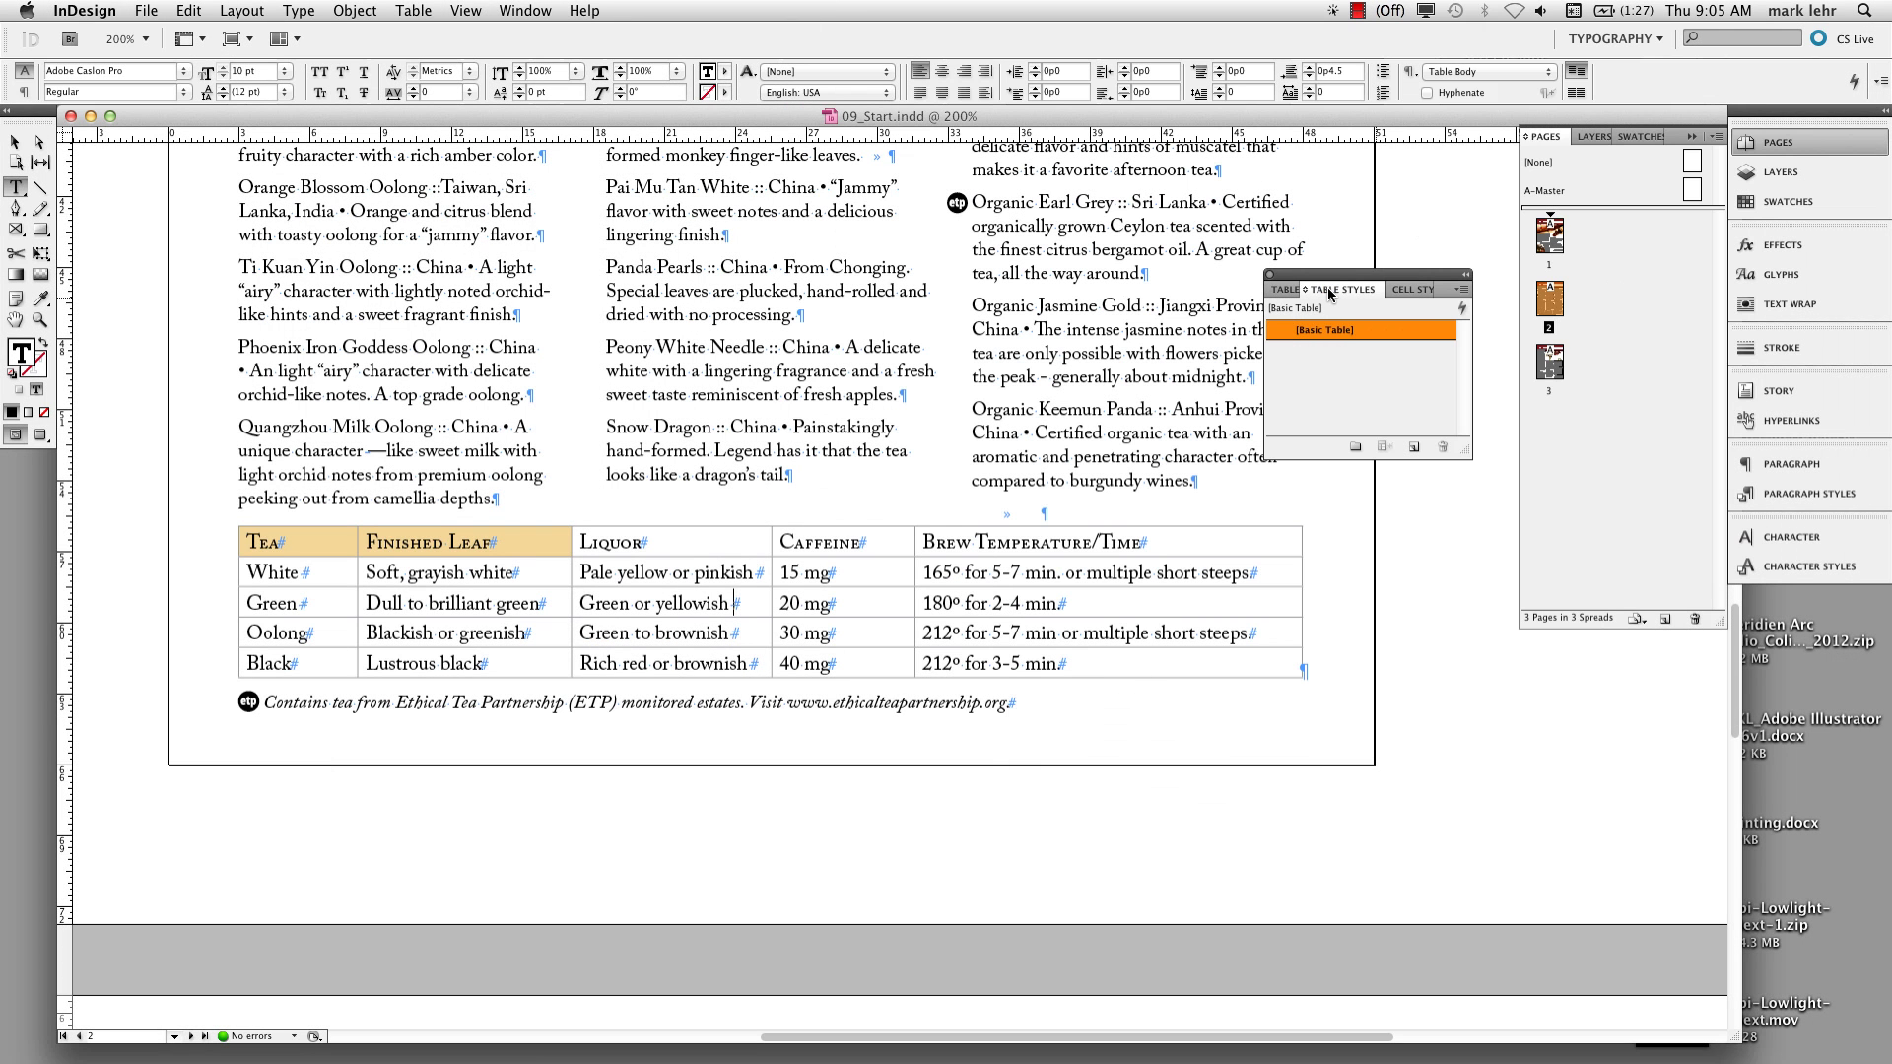
pyautogui.click(1465, 298)
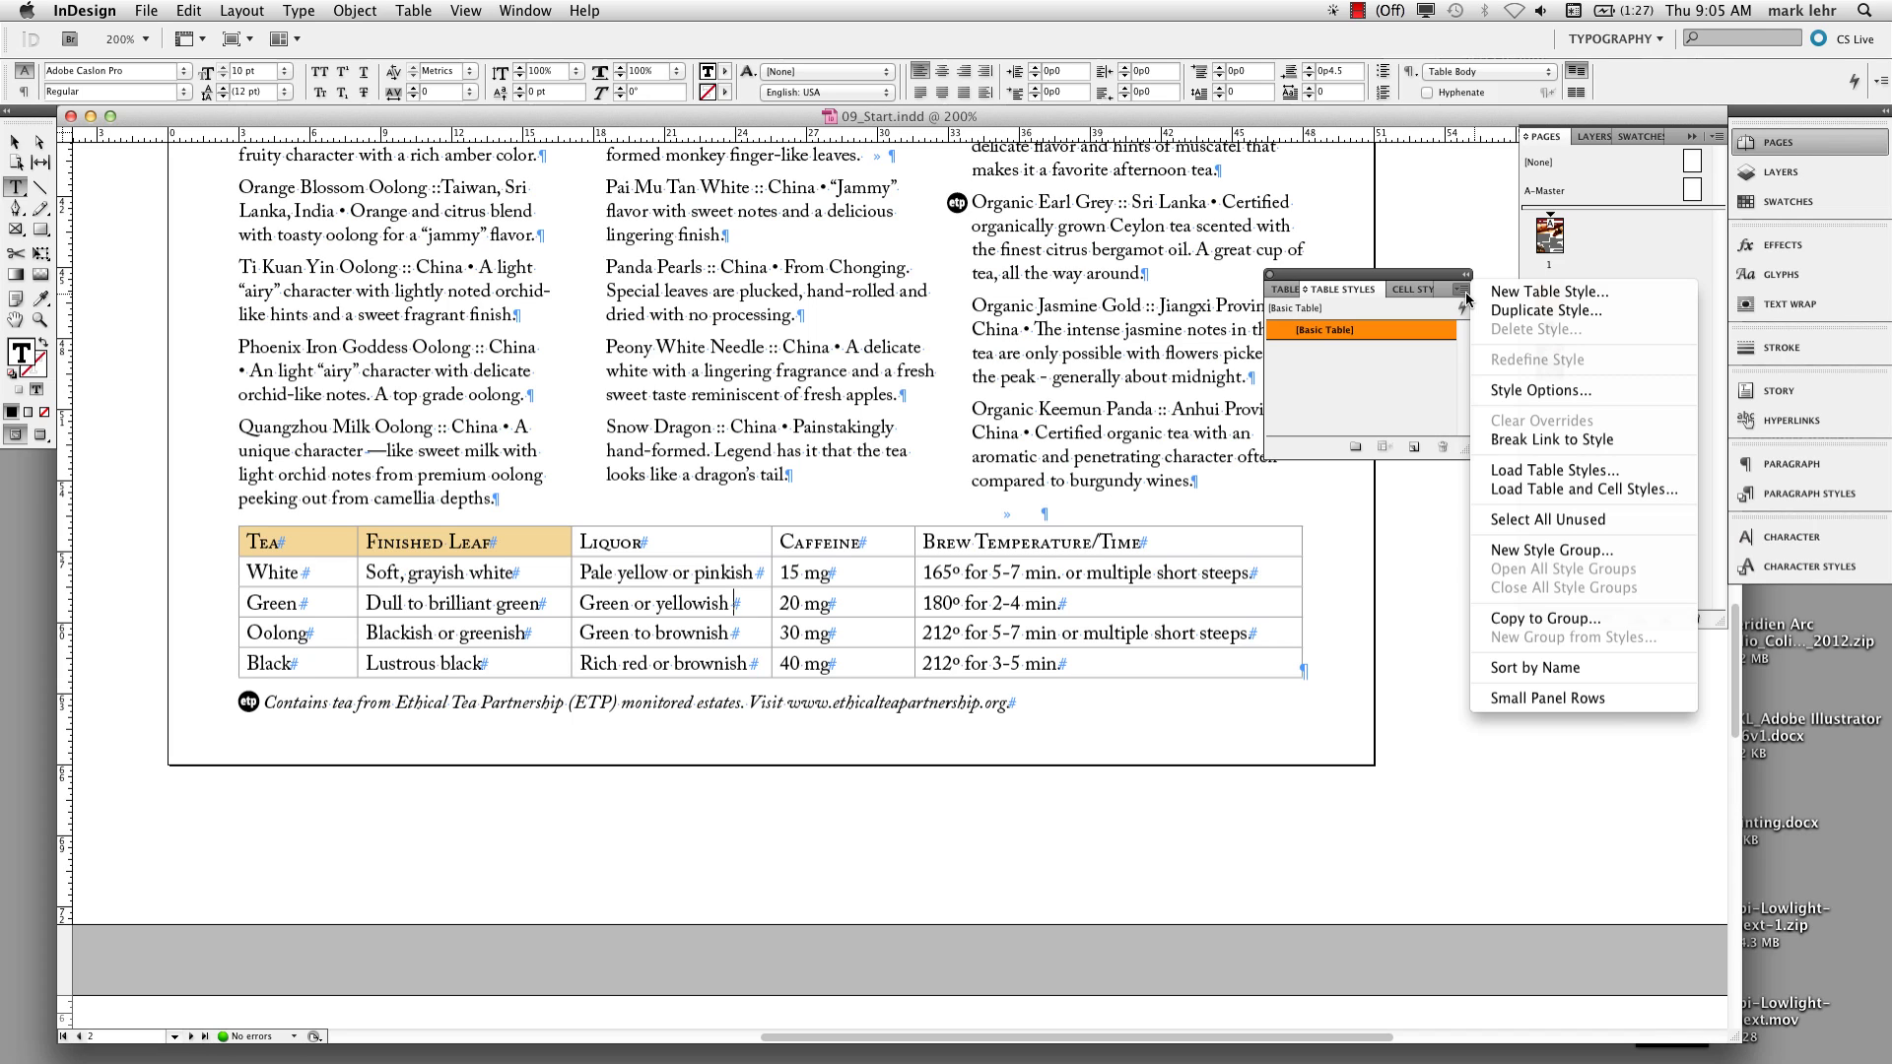
pyautogui.click(1554, 295)
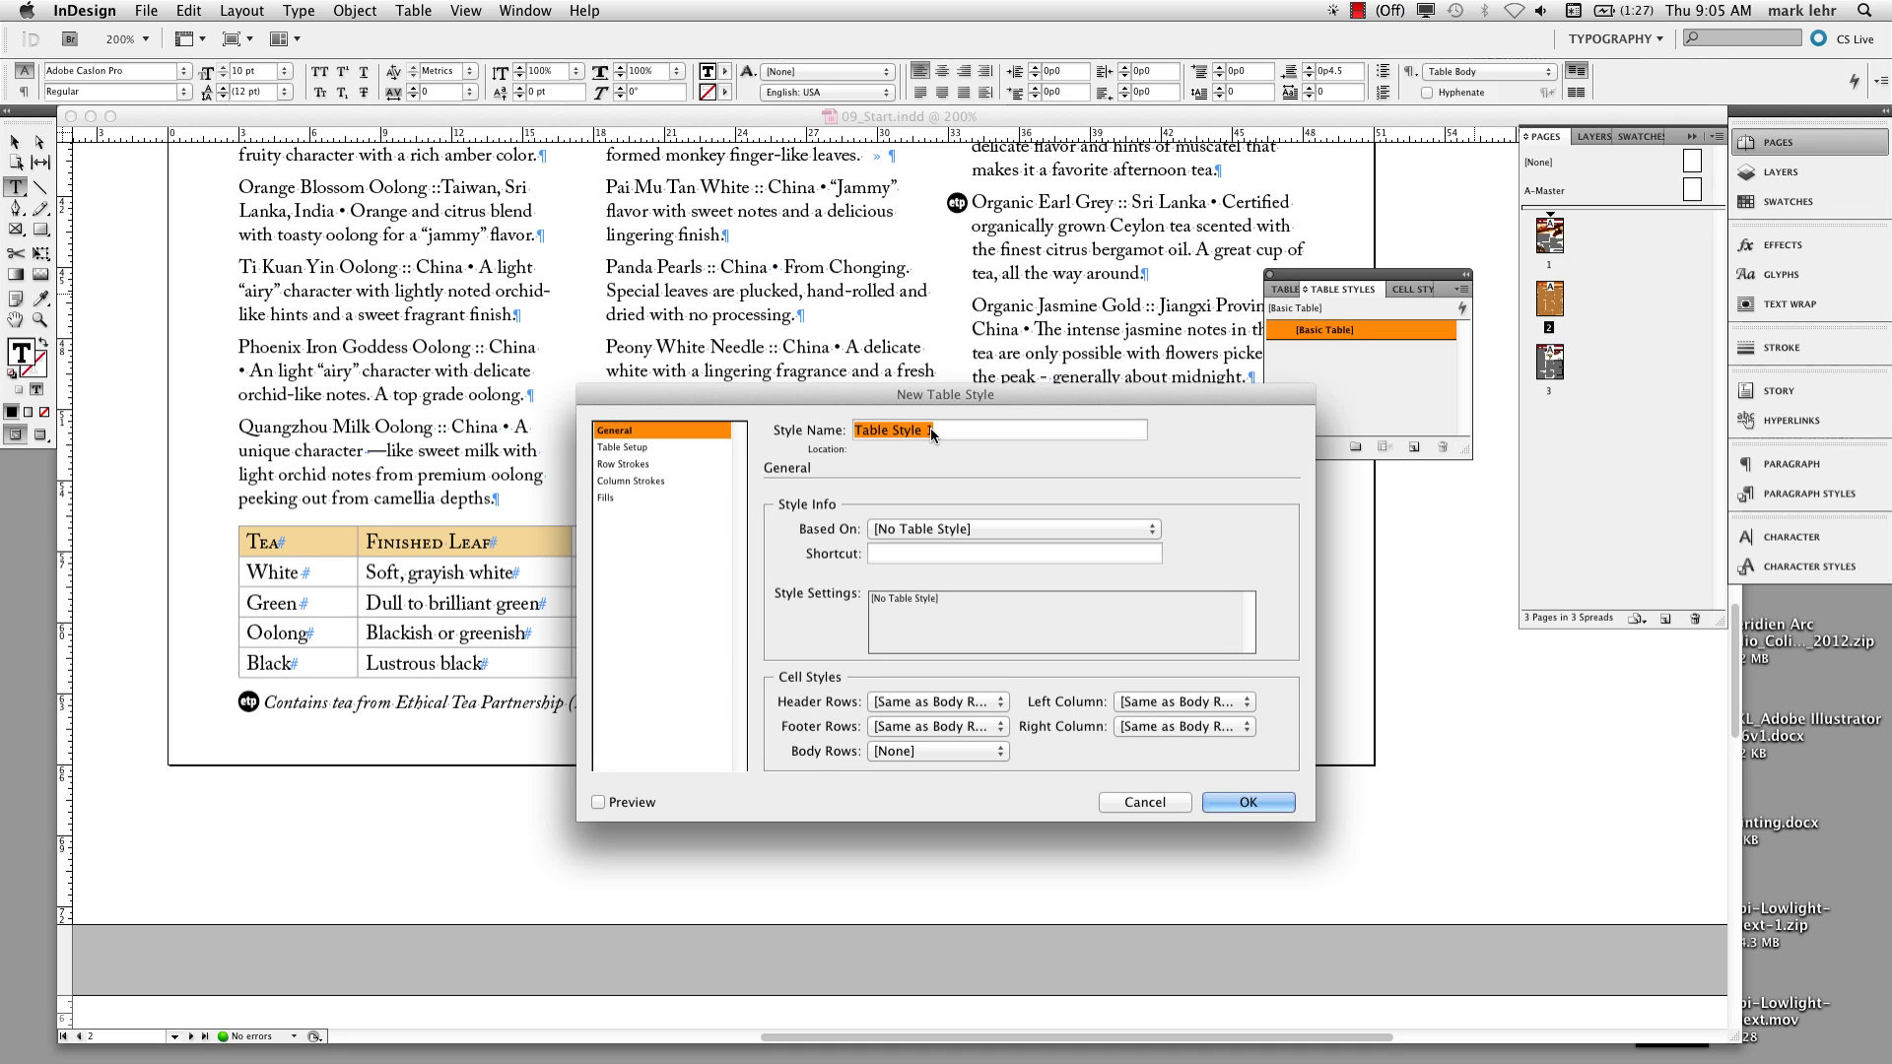
pyautogui.write('Tea Table')
# Step: In the Tea Table style, assign the Table Head cell style to header rows and Table Body Rows to body rows
pyautogui.click(948, 702)
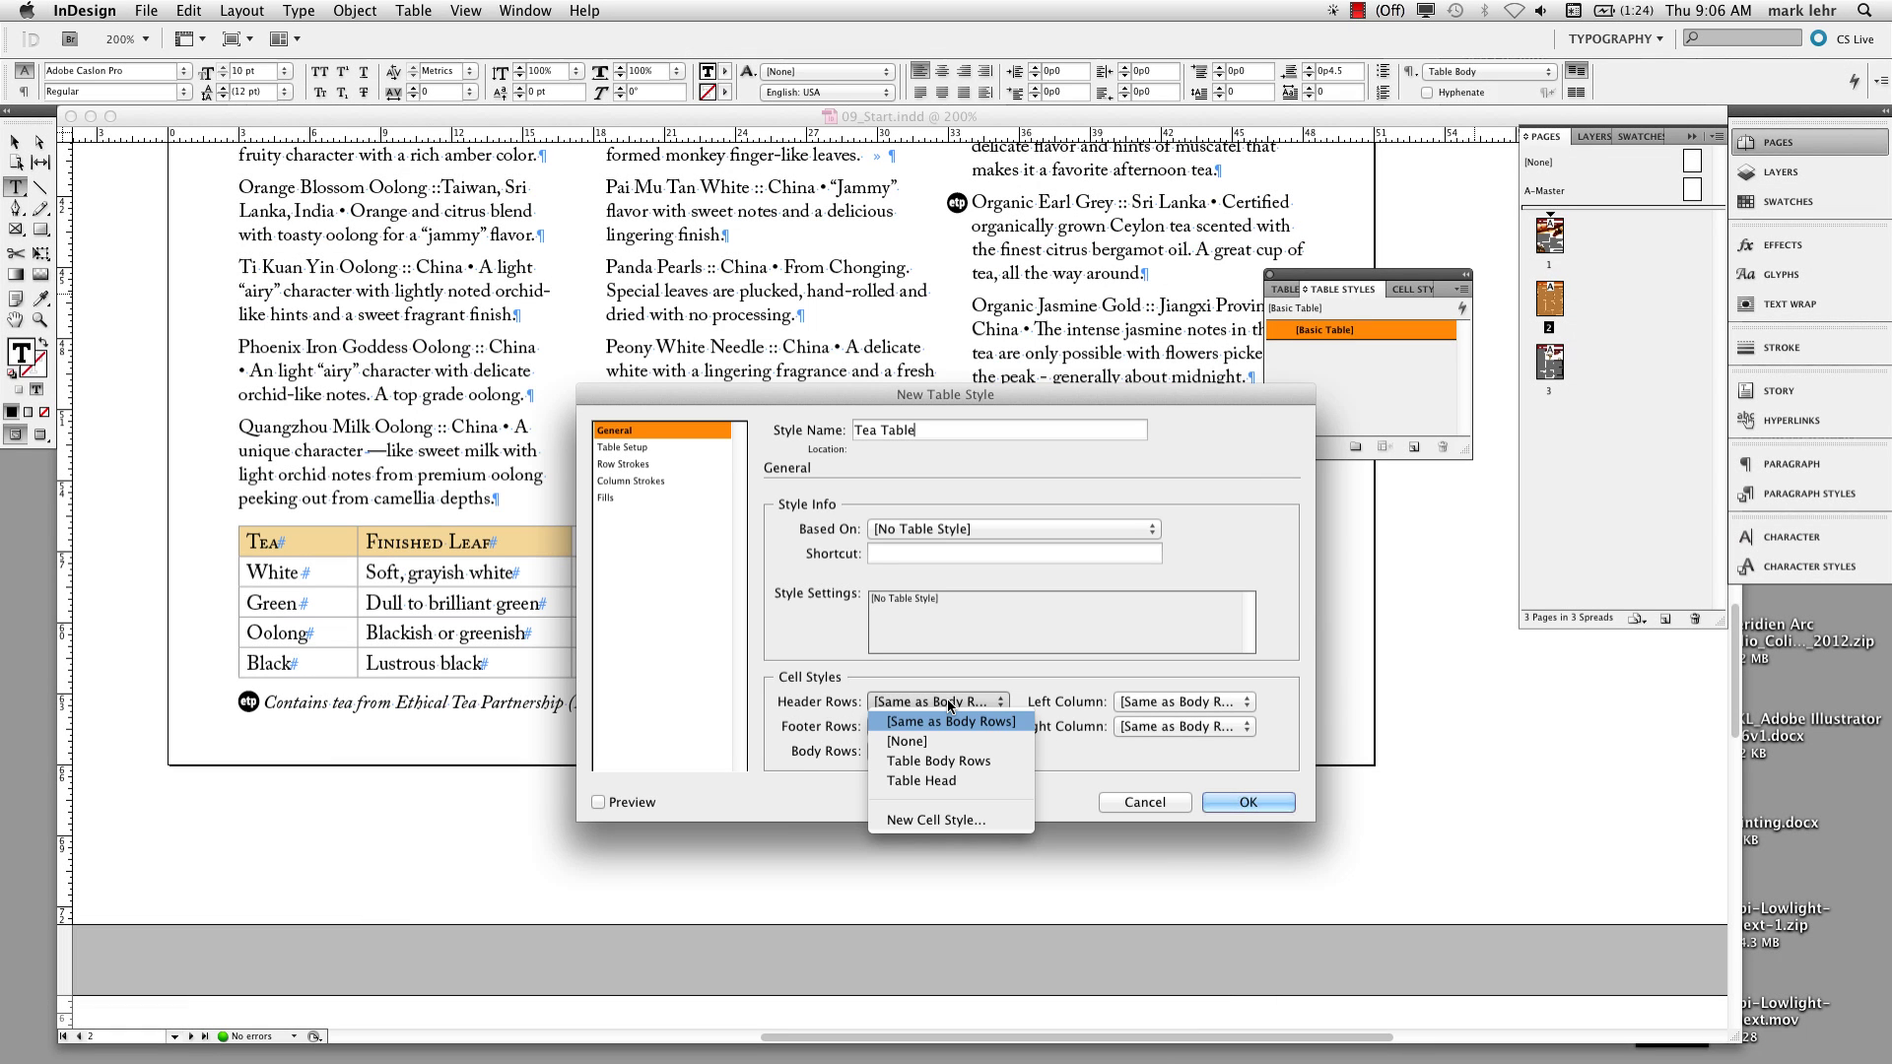
pyautogui.click(956, 781)
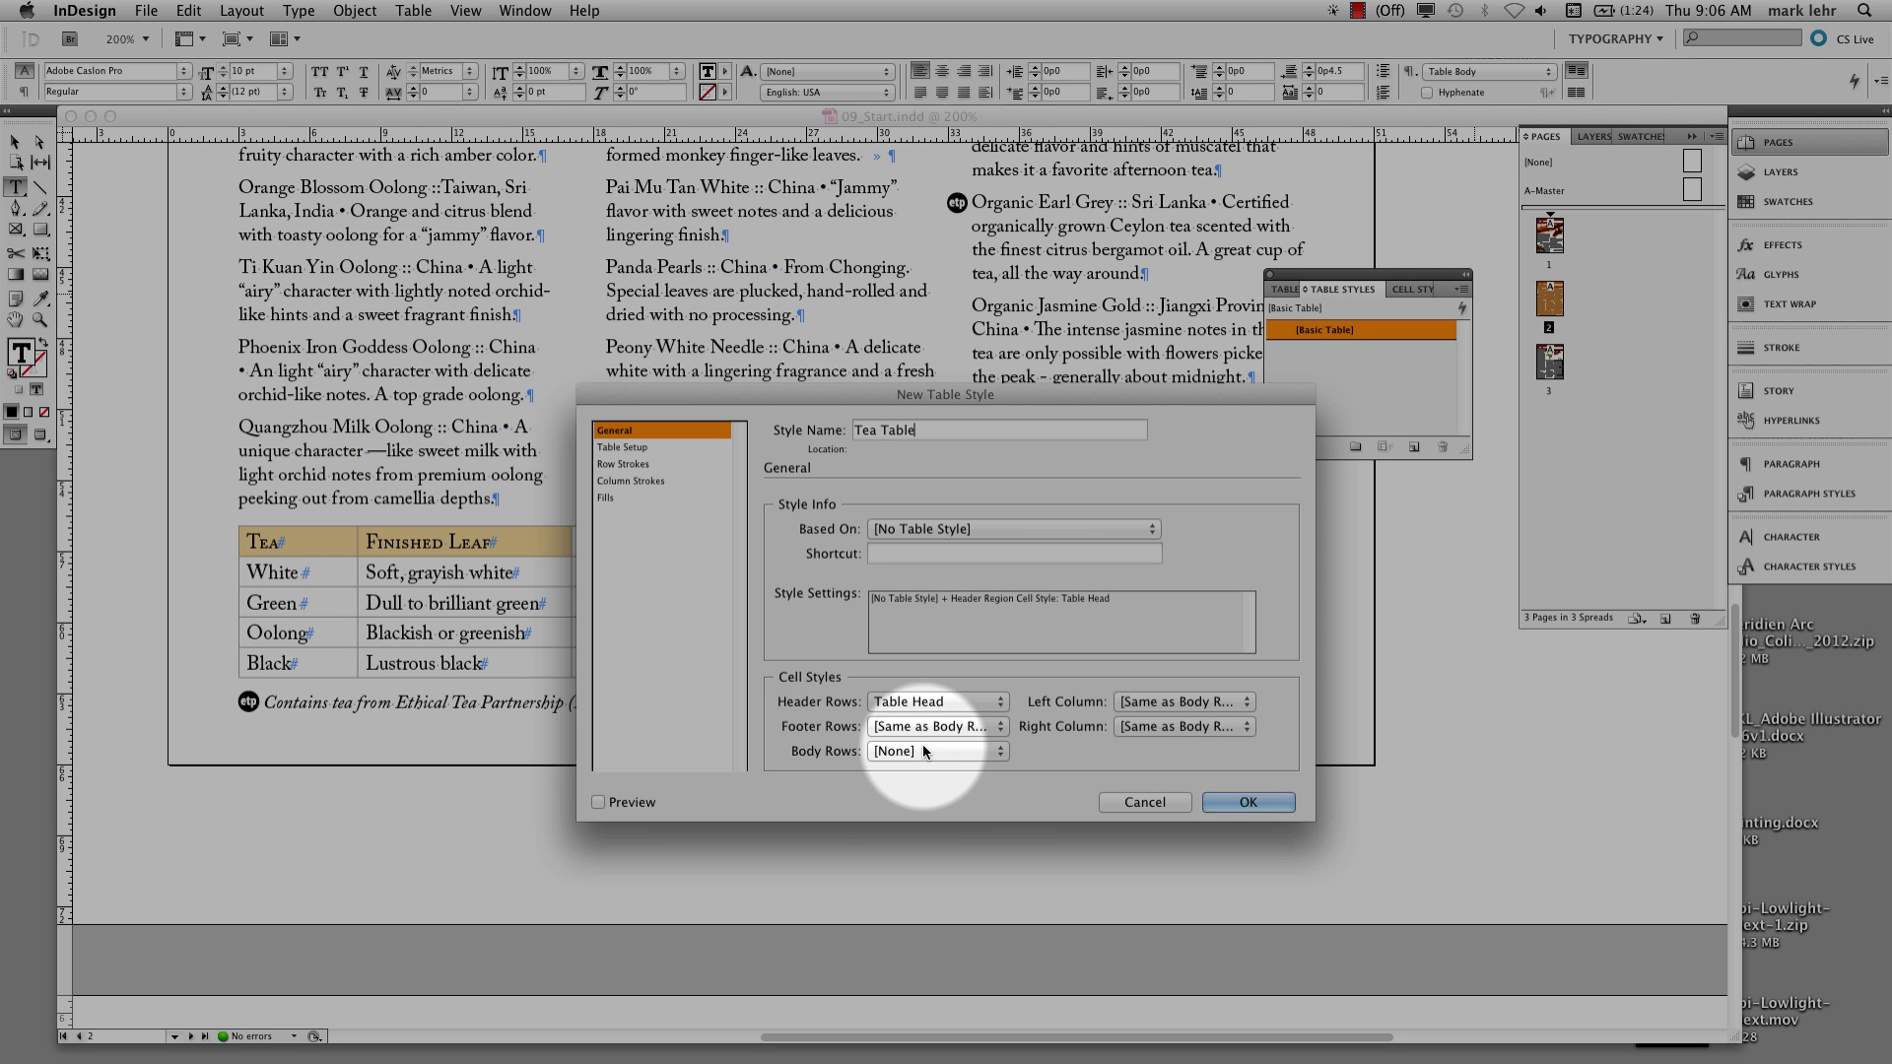
pyautogui.click(923, 750)
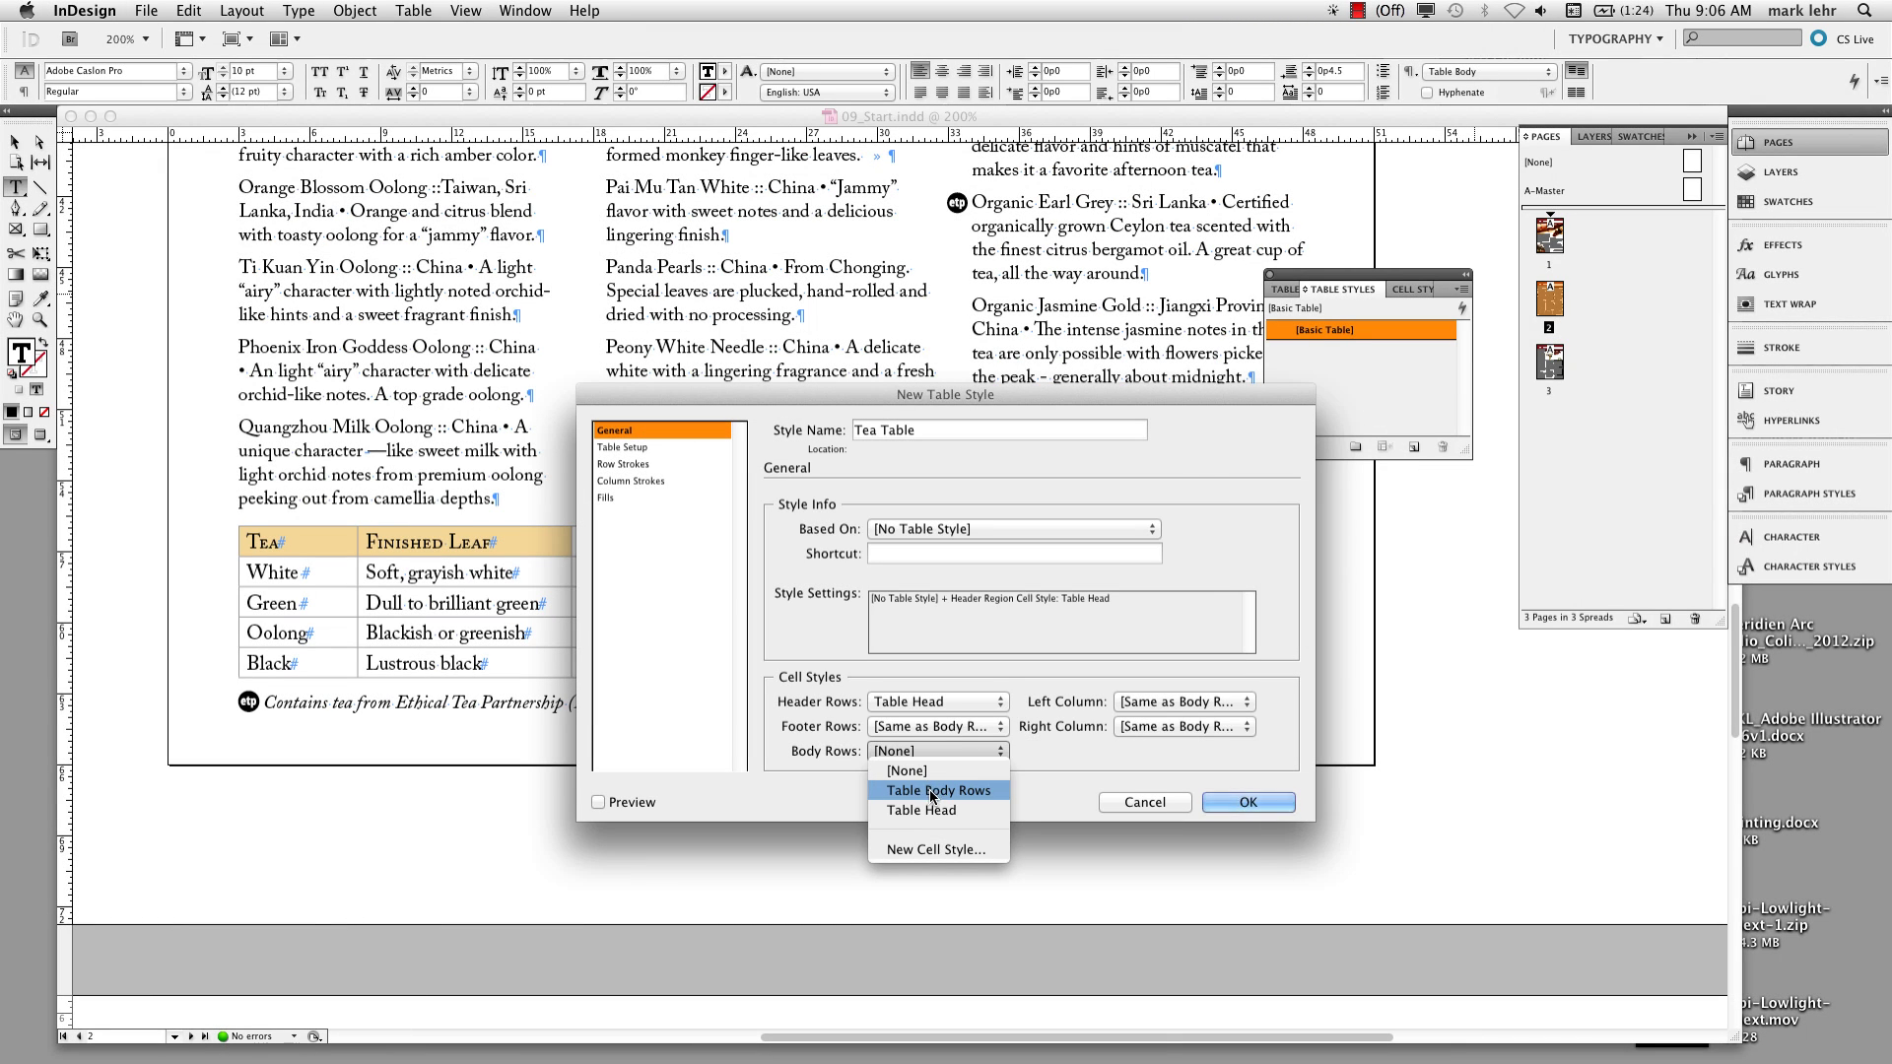
pyautogui.click(930, 790)
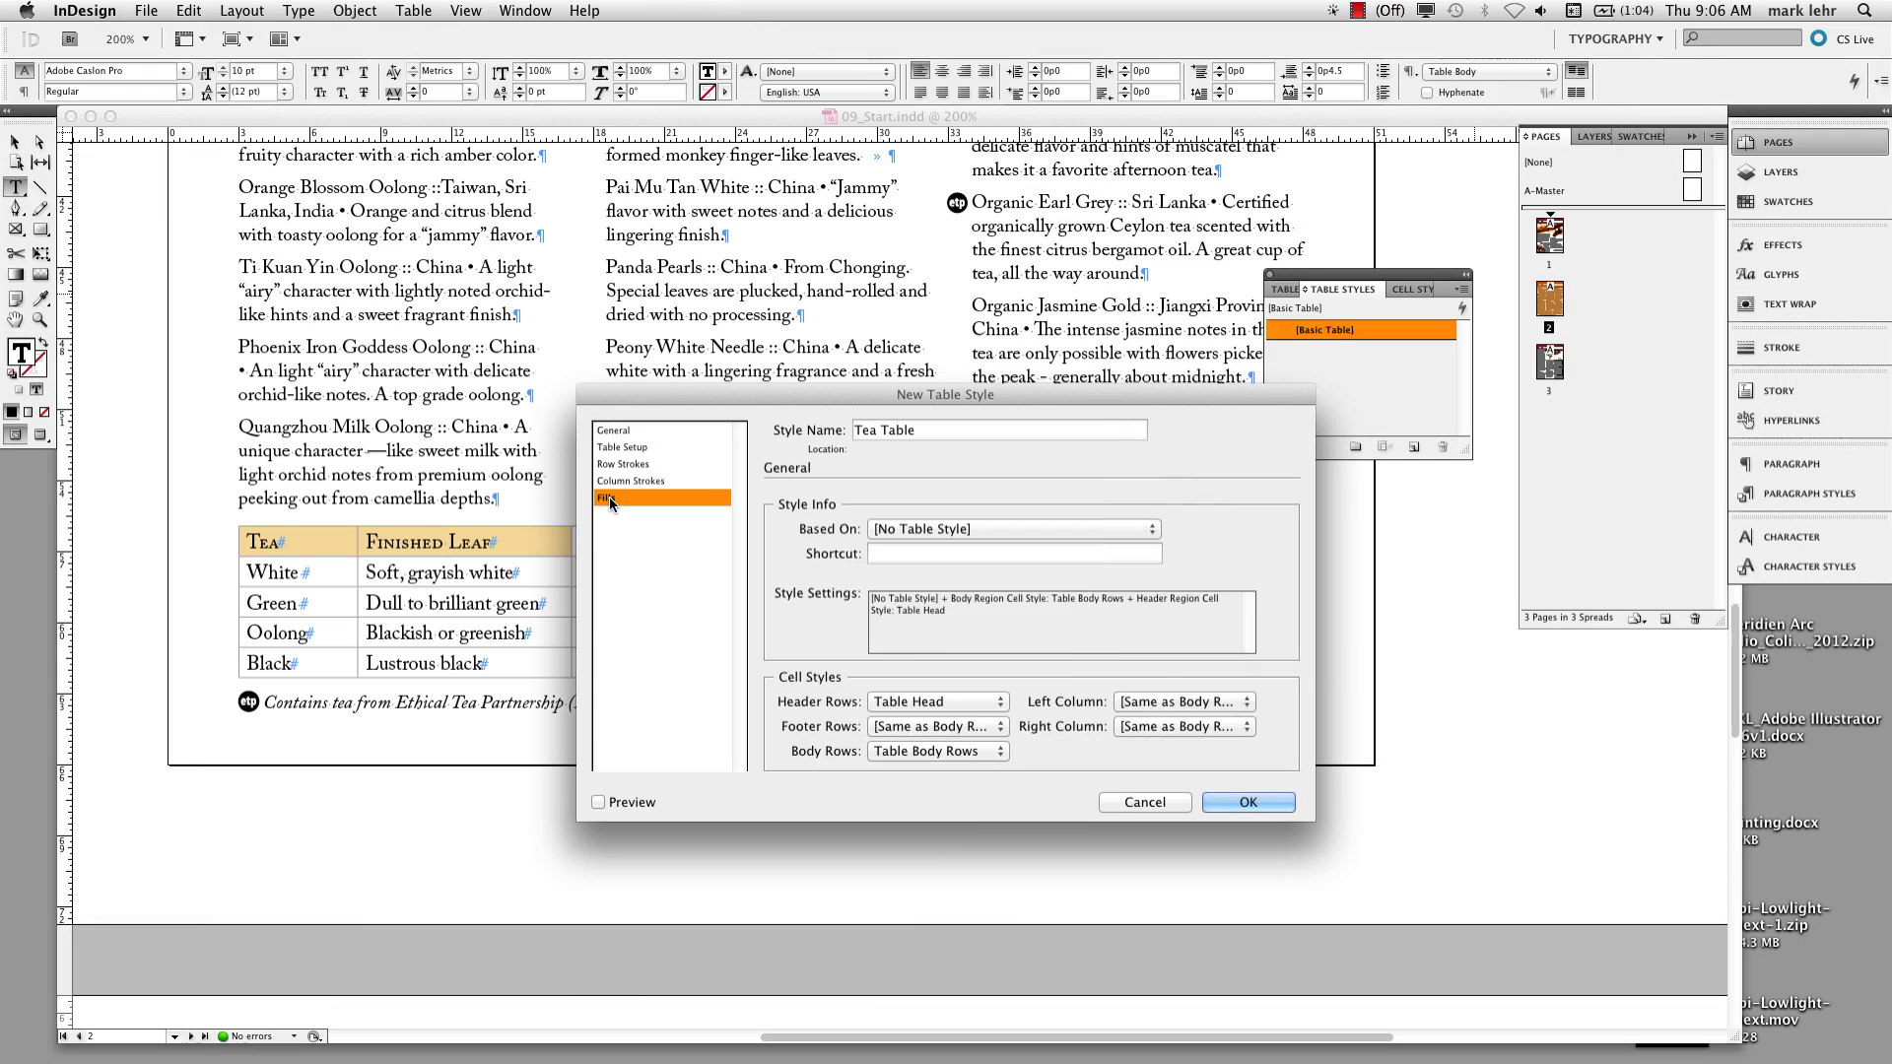
# Step: Give the Tea Table style an Every Other Row fill pattern using the C=4 M=15 Y=48 K=0 swatch
pyautogui.click(610, 497)
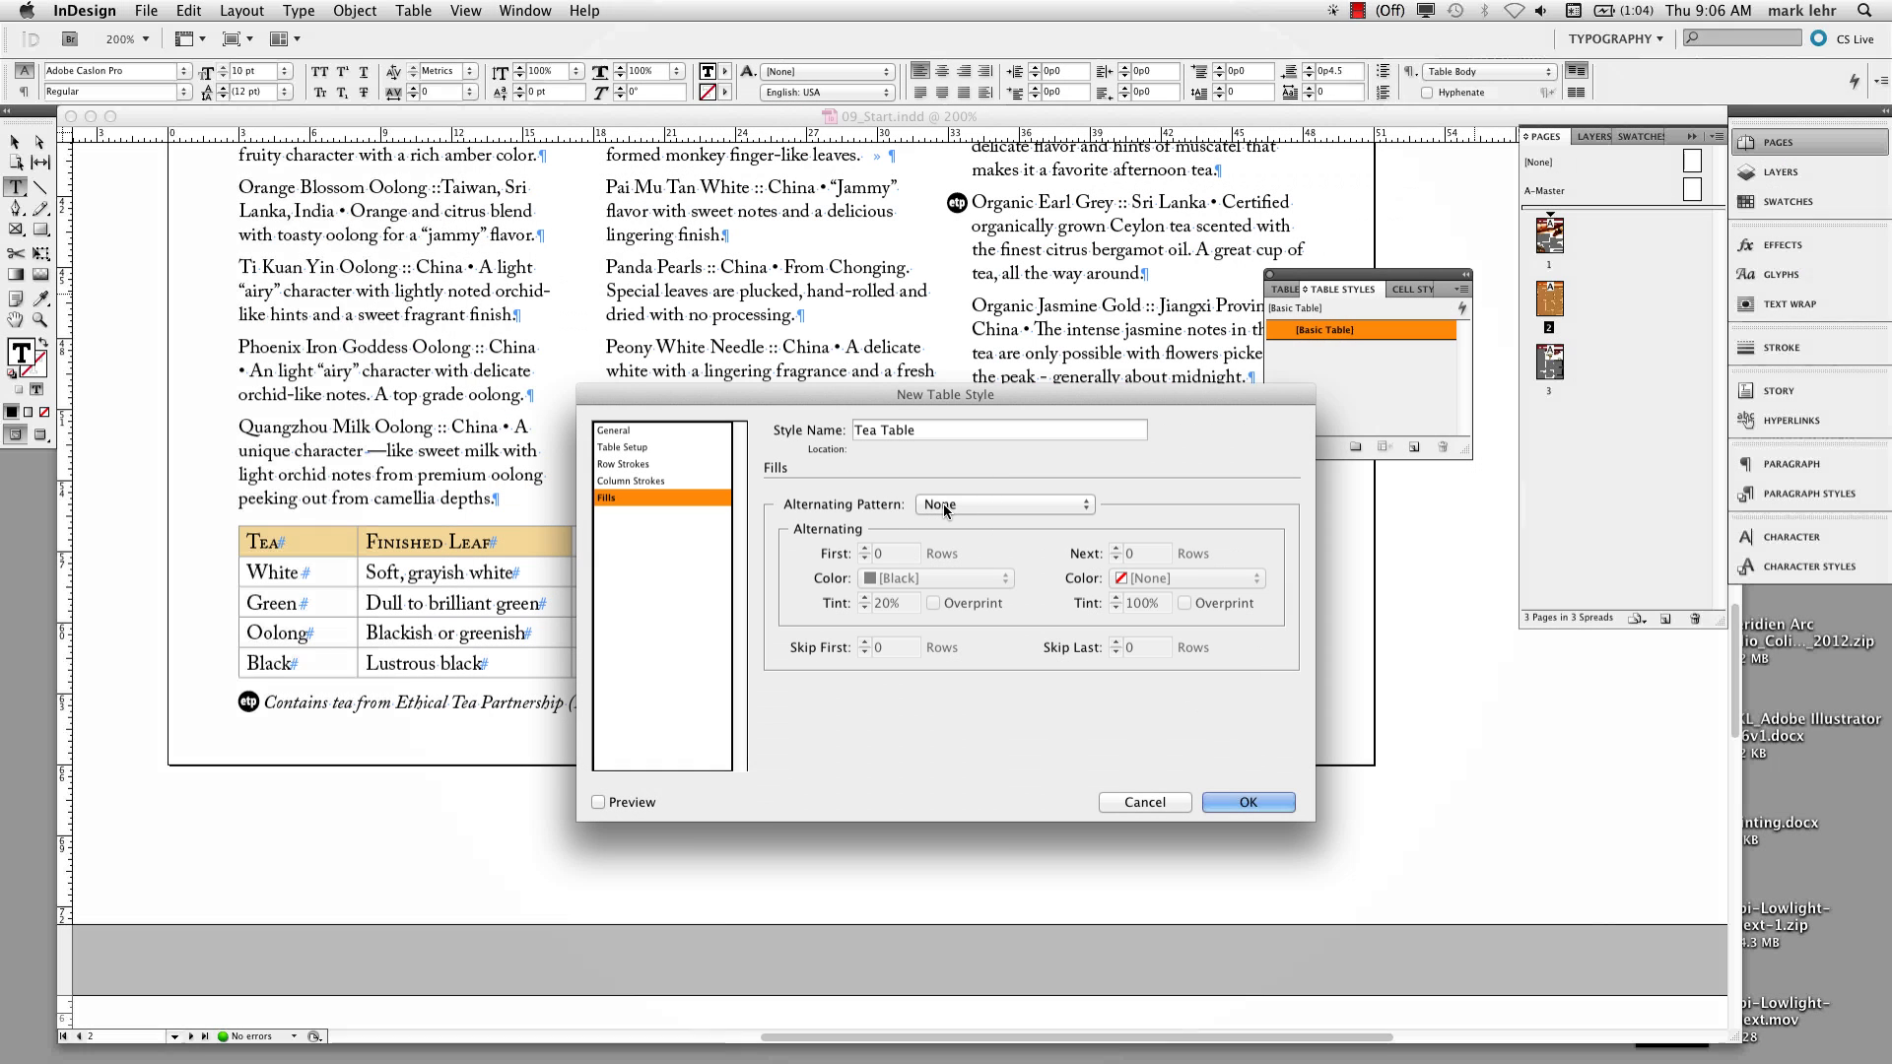
pyautogui.click(943, 505)
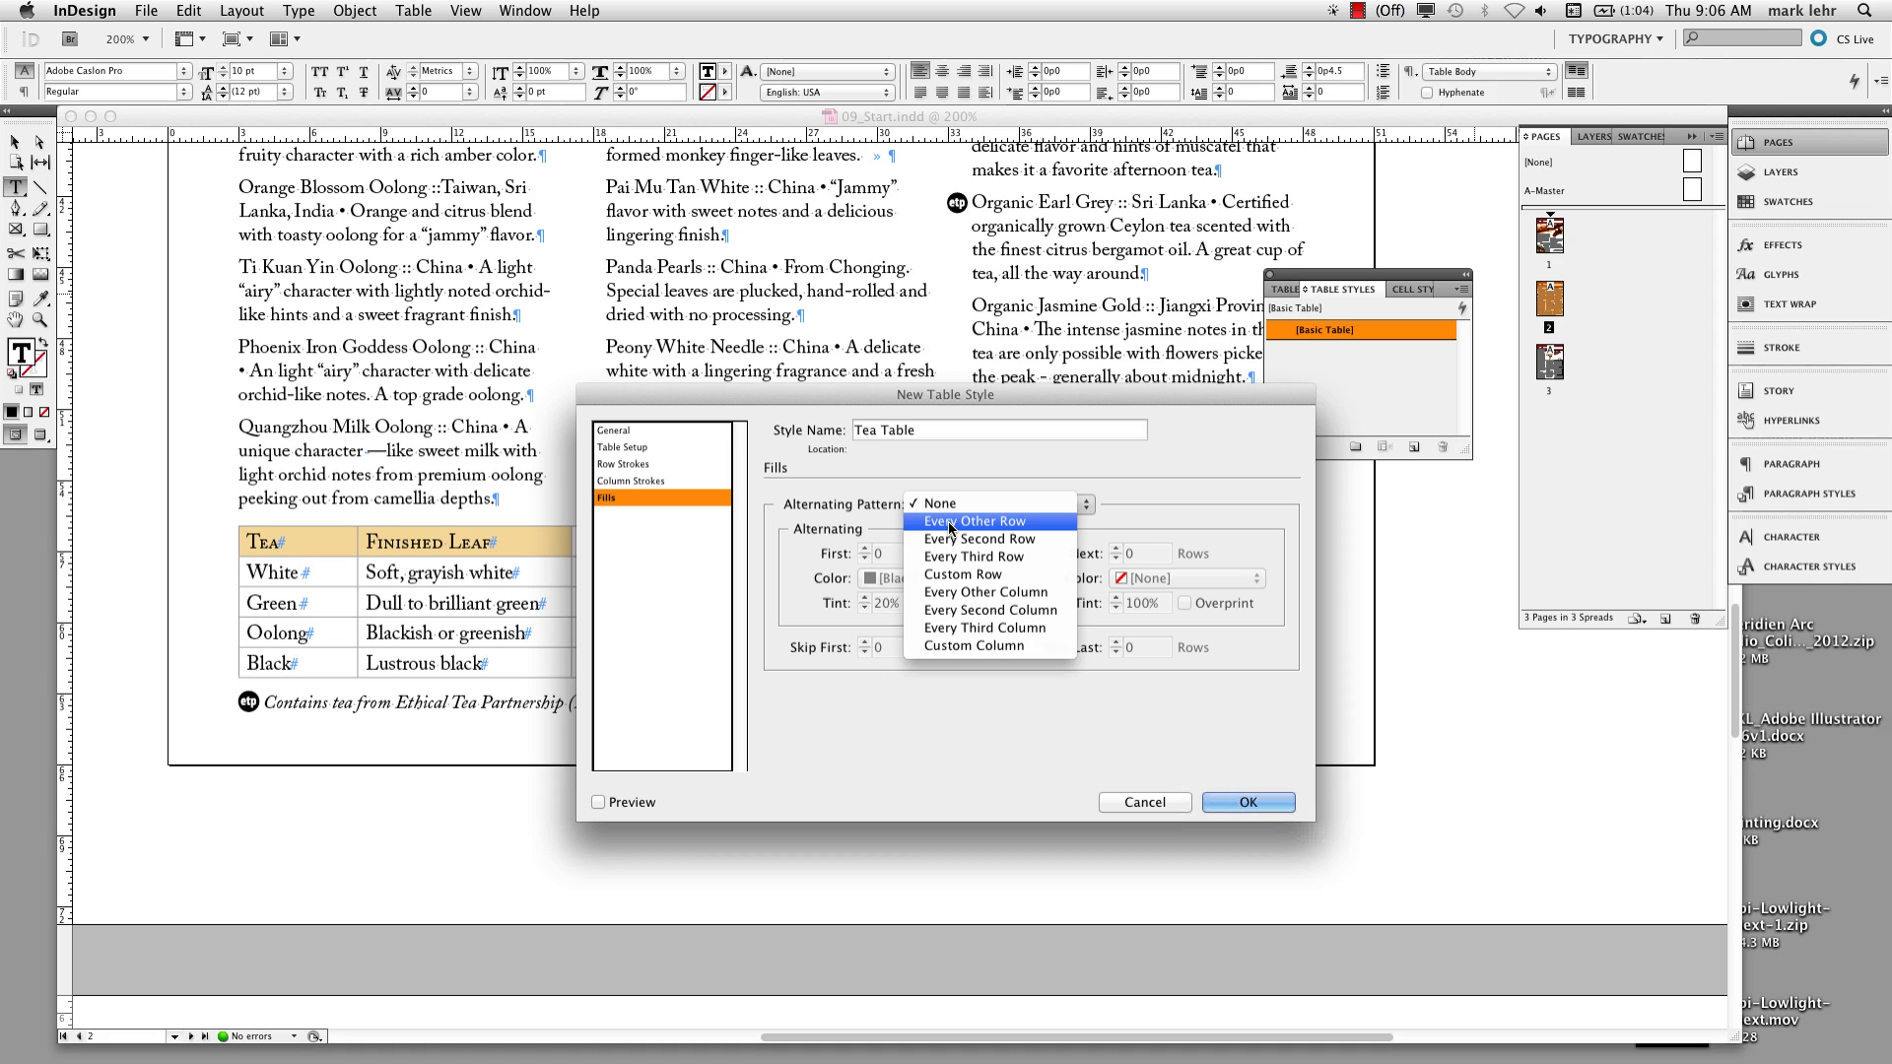
pyautogui.click(950, 525)
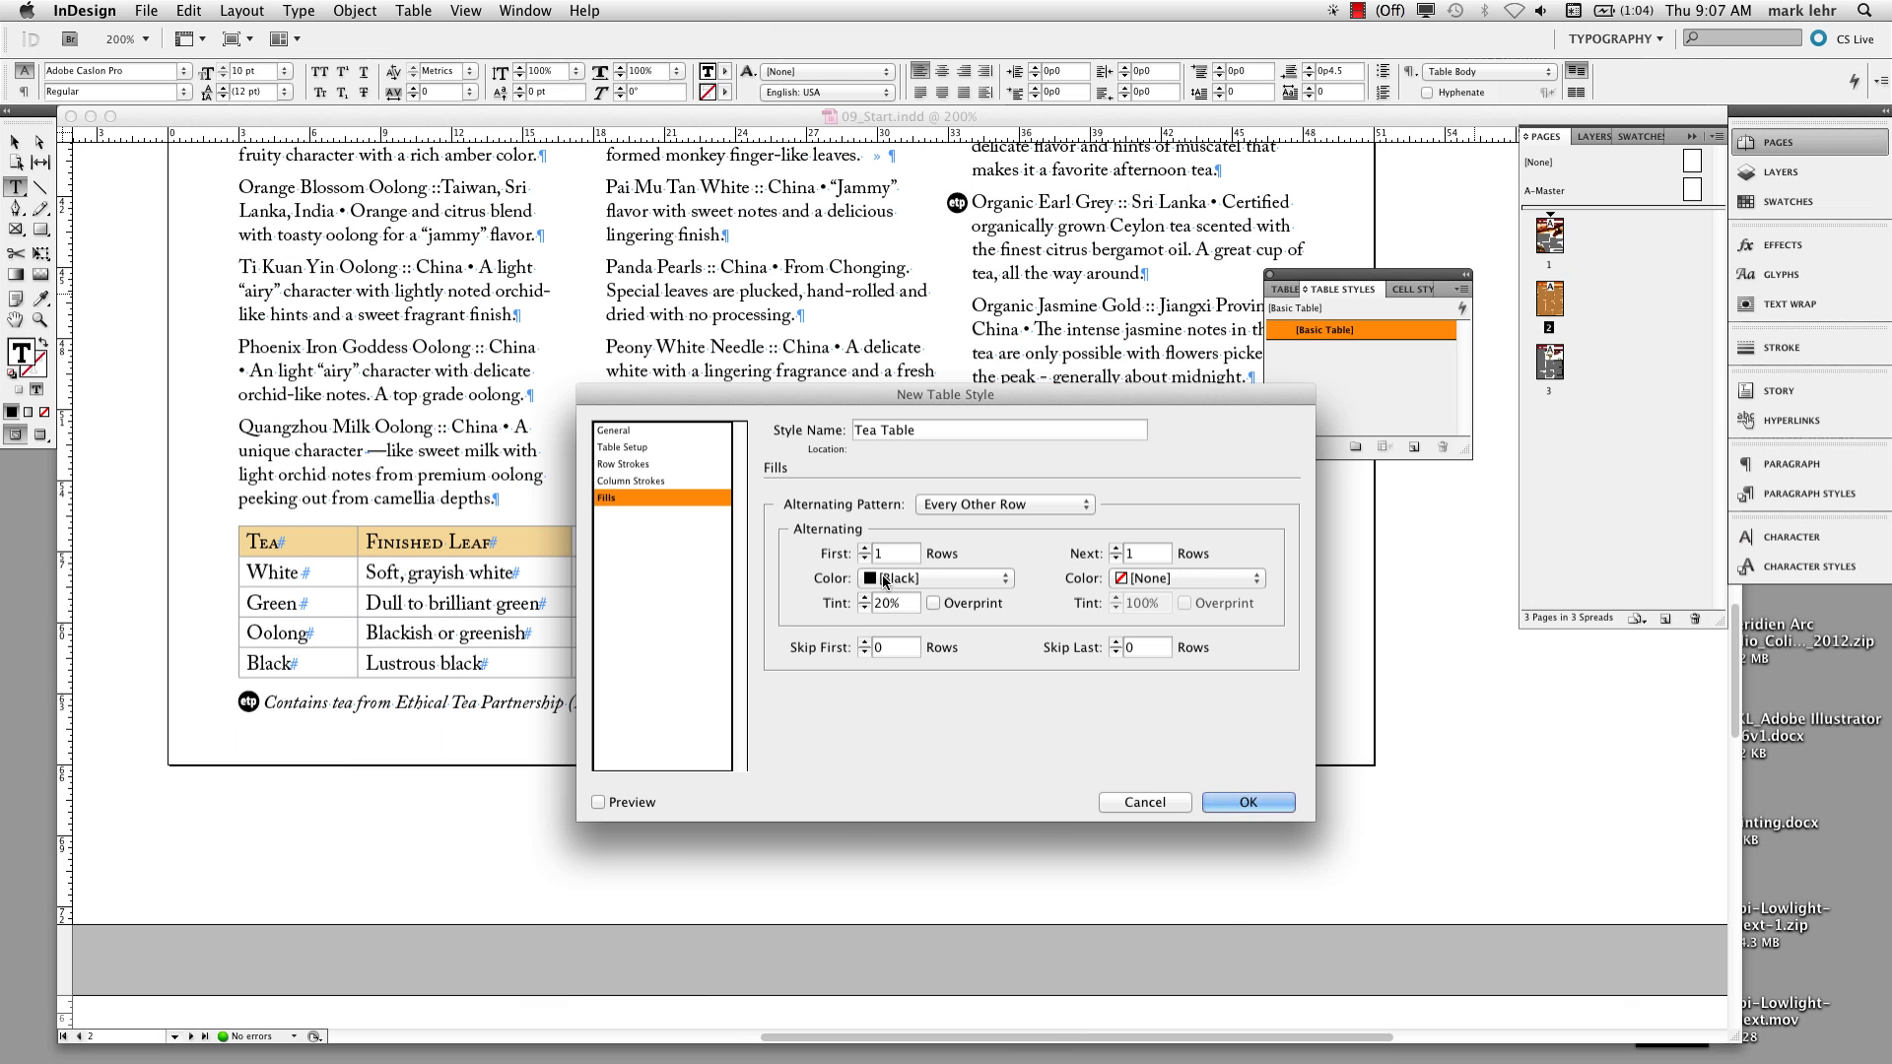
pyautogui.click(886, 582)
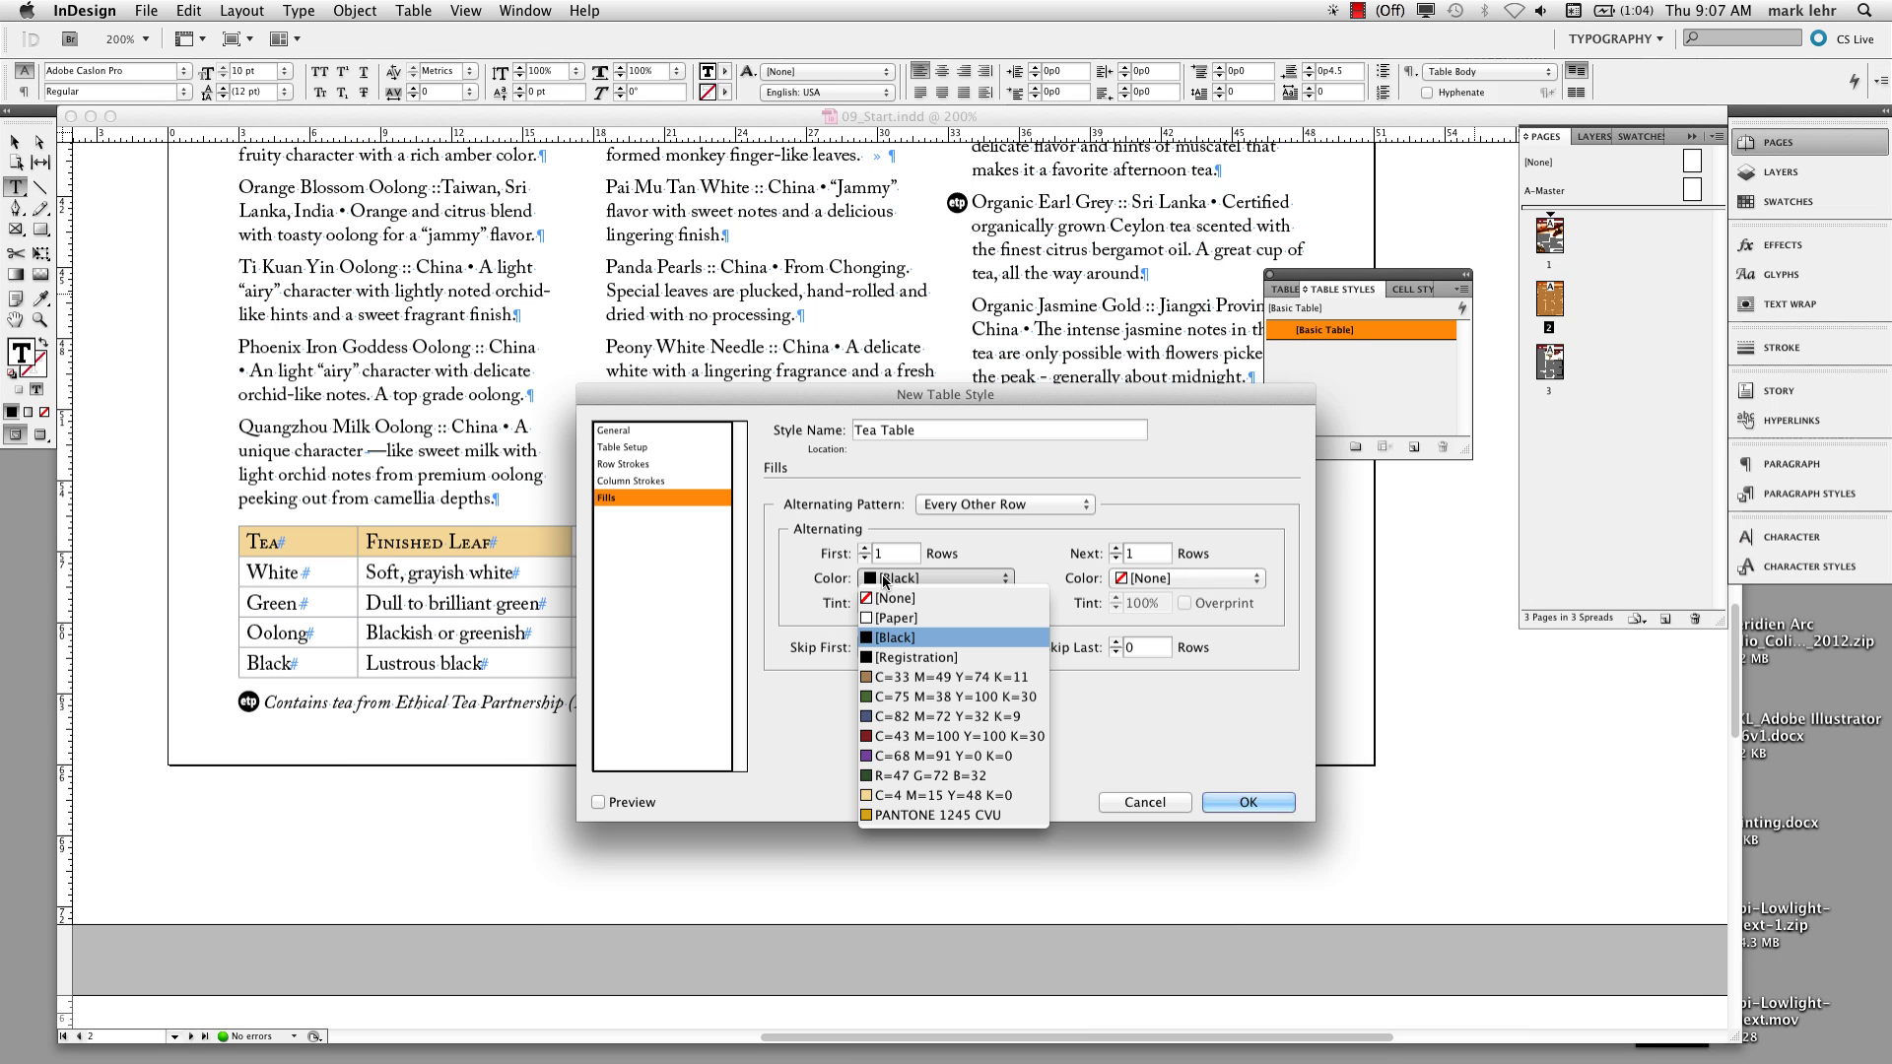
pyautogui.click(916, 796)
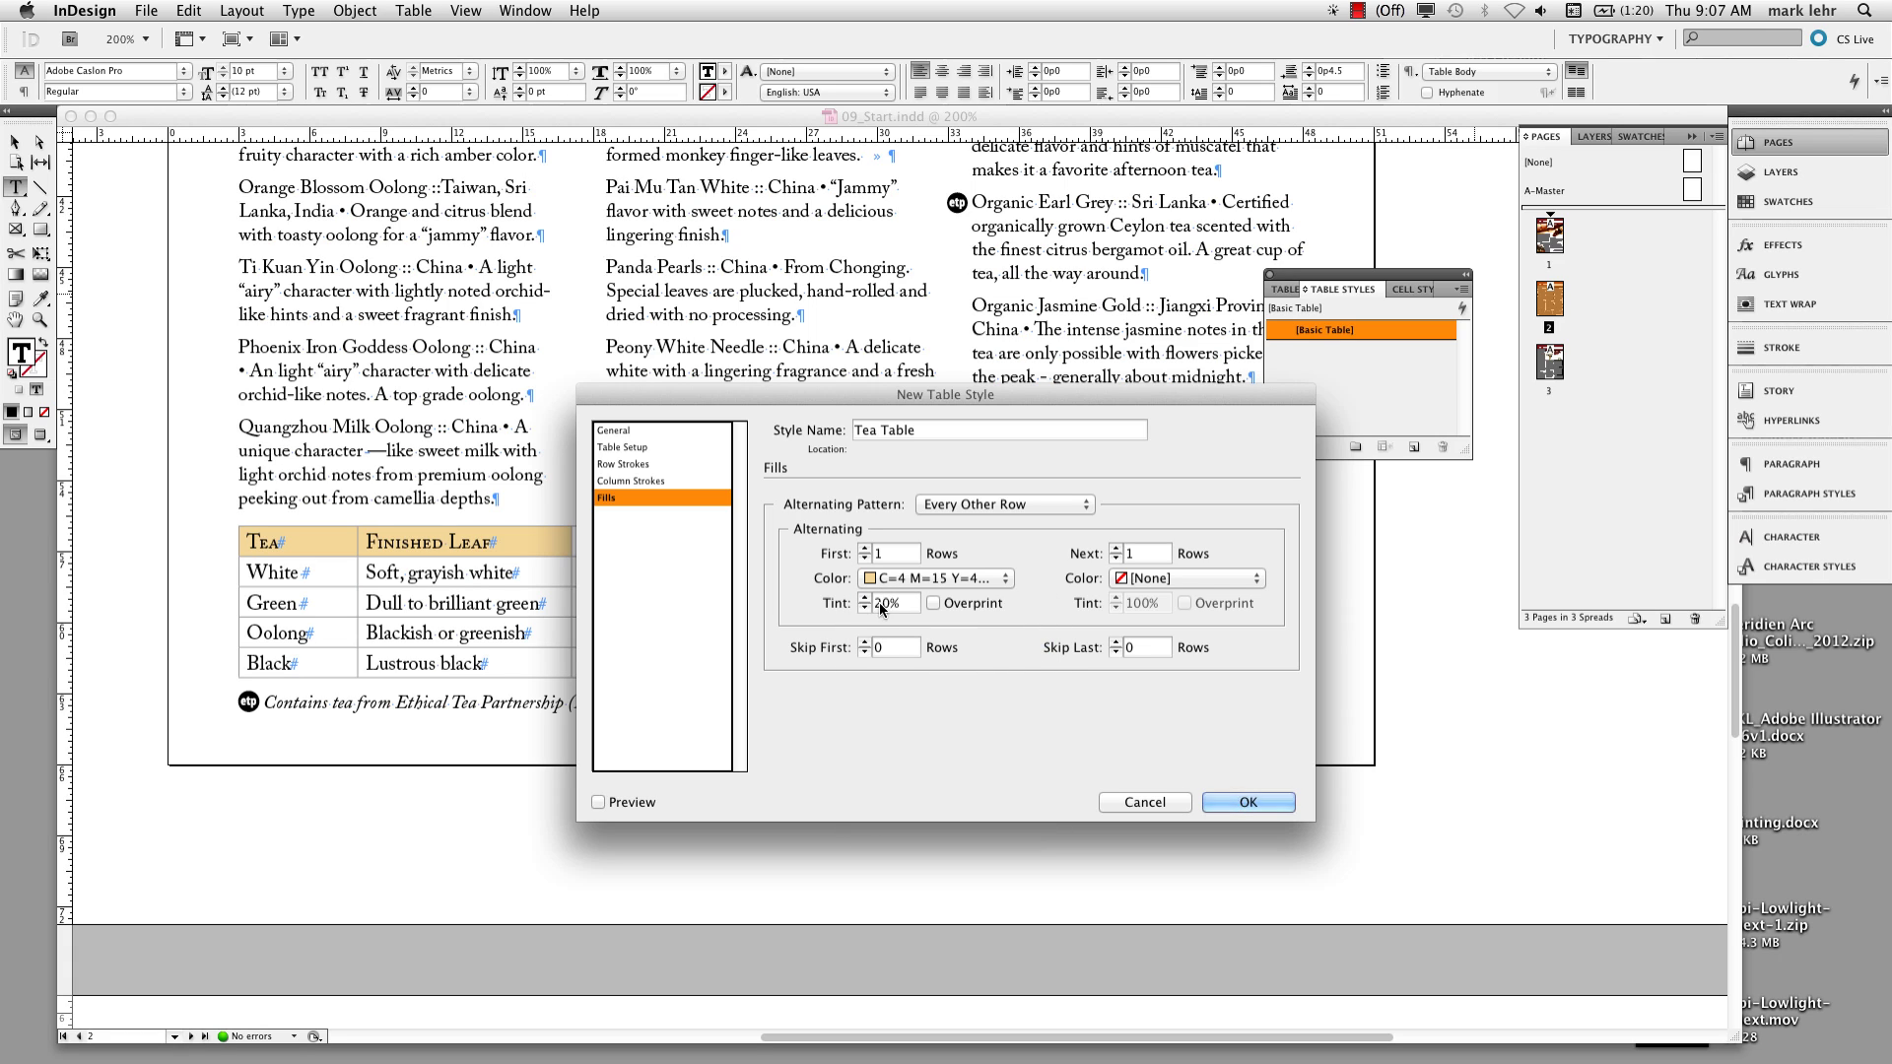
# Step: Set the alternating fill tint to 30%, create the Tea Table style and save the document
pyautogui.moveTo(874, 604); pyautogui.dragTo(881, 603)
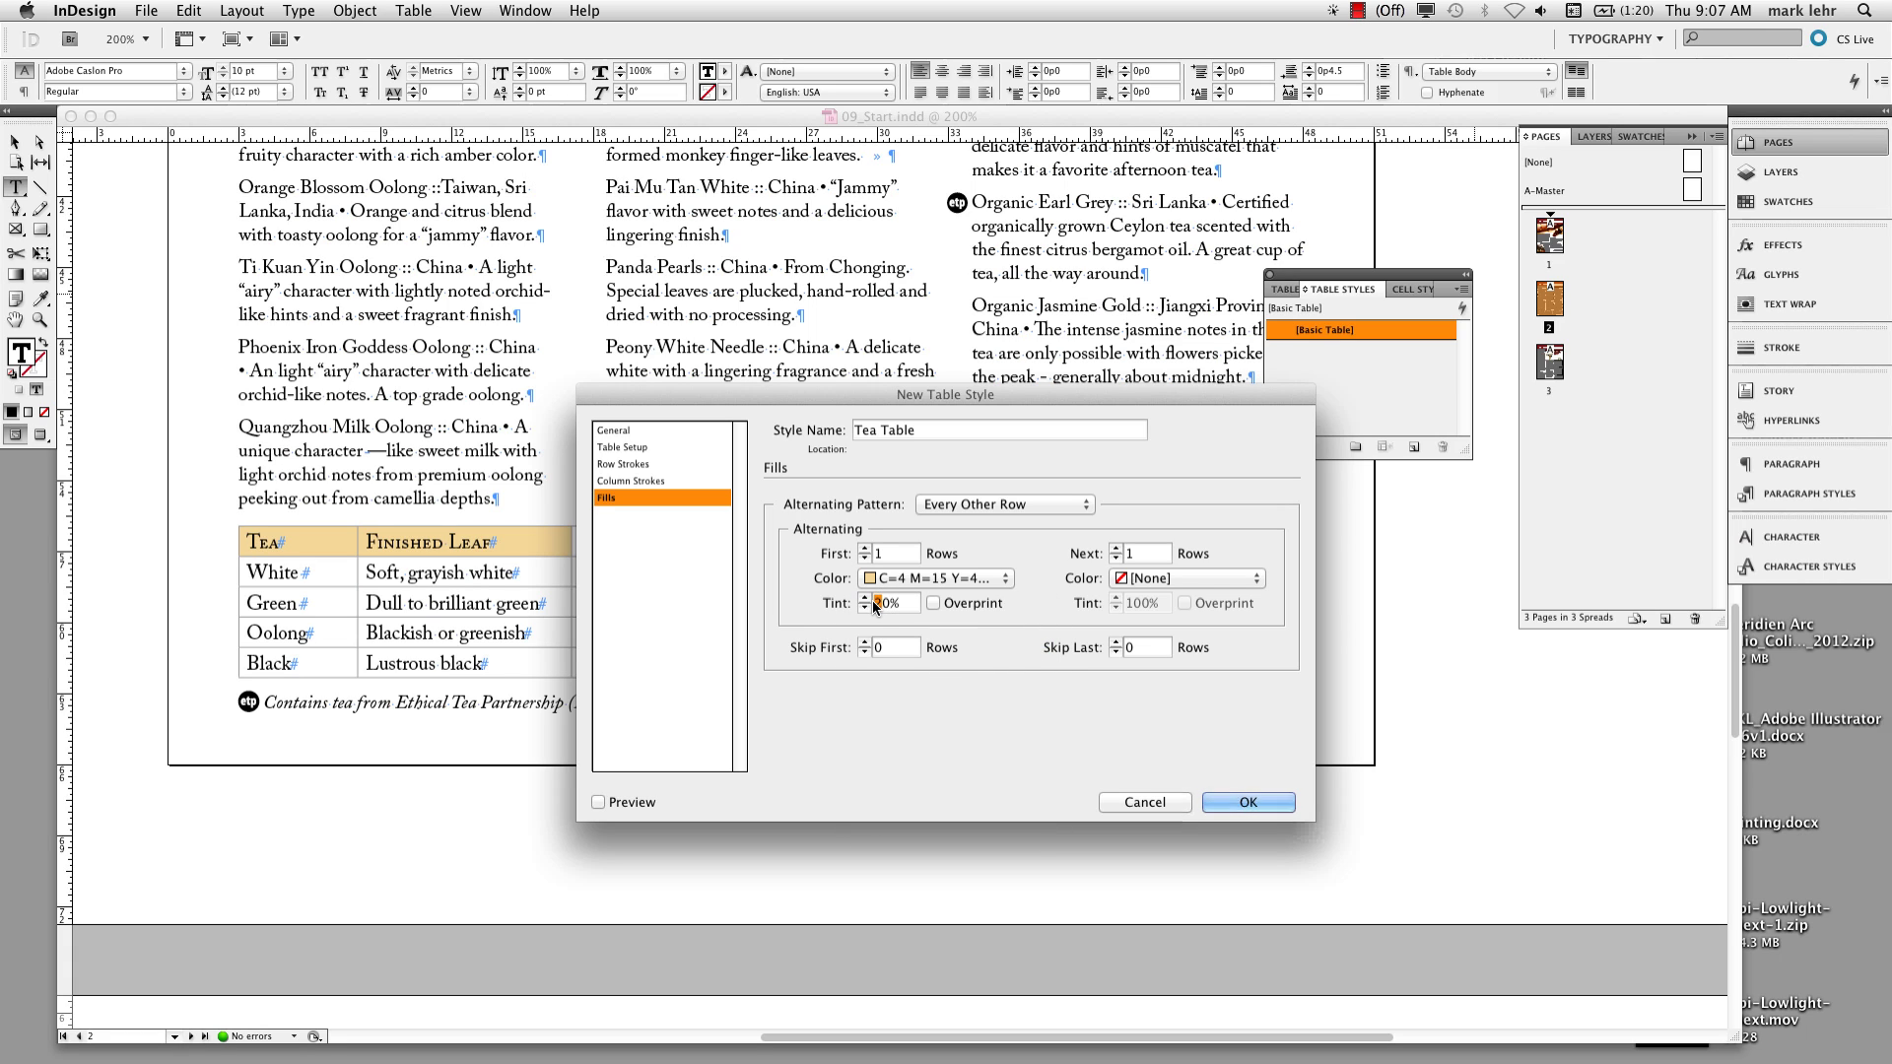
pyautogui.write('3')
pyautogui.click(1248, 802)
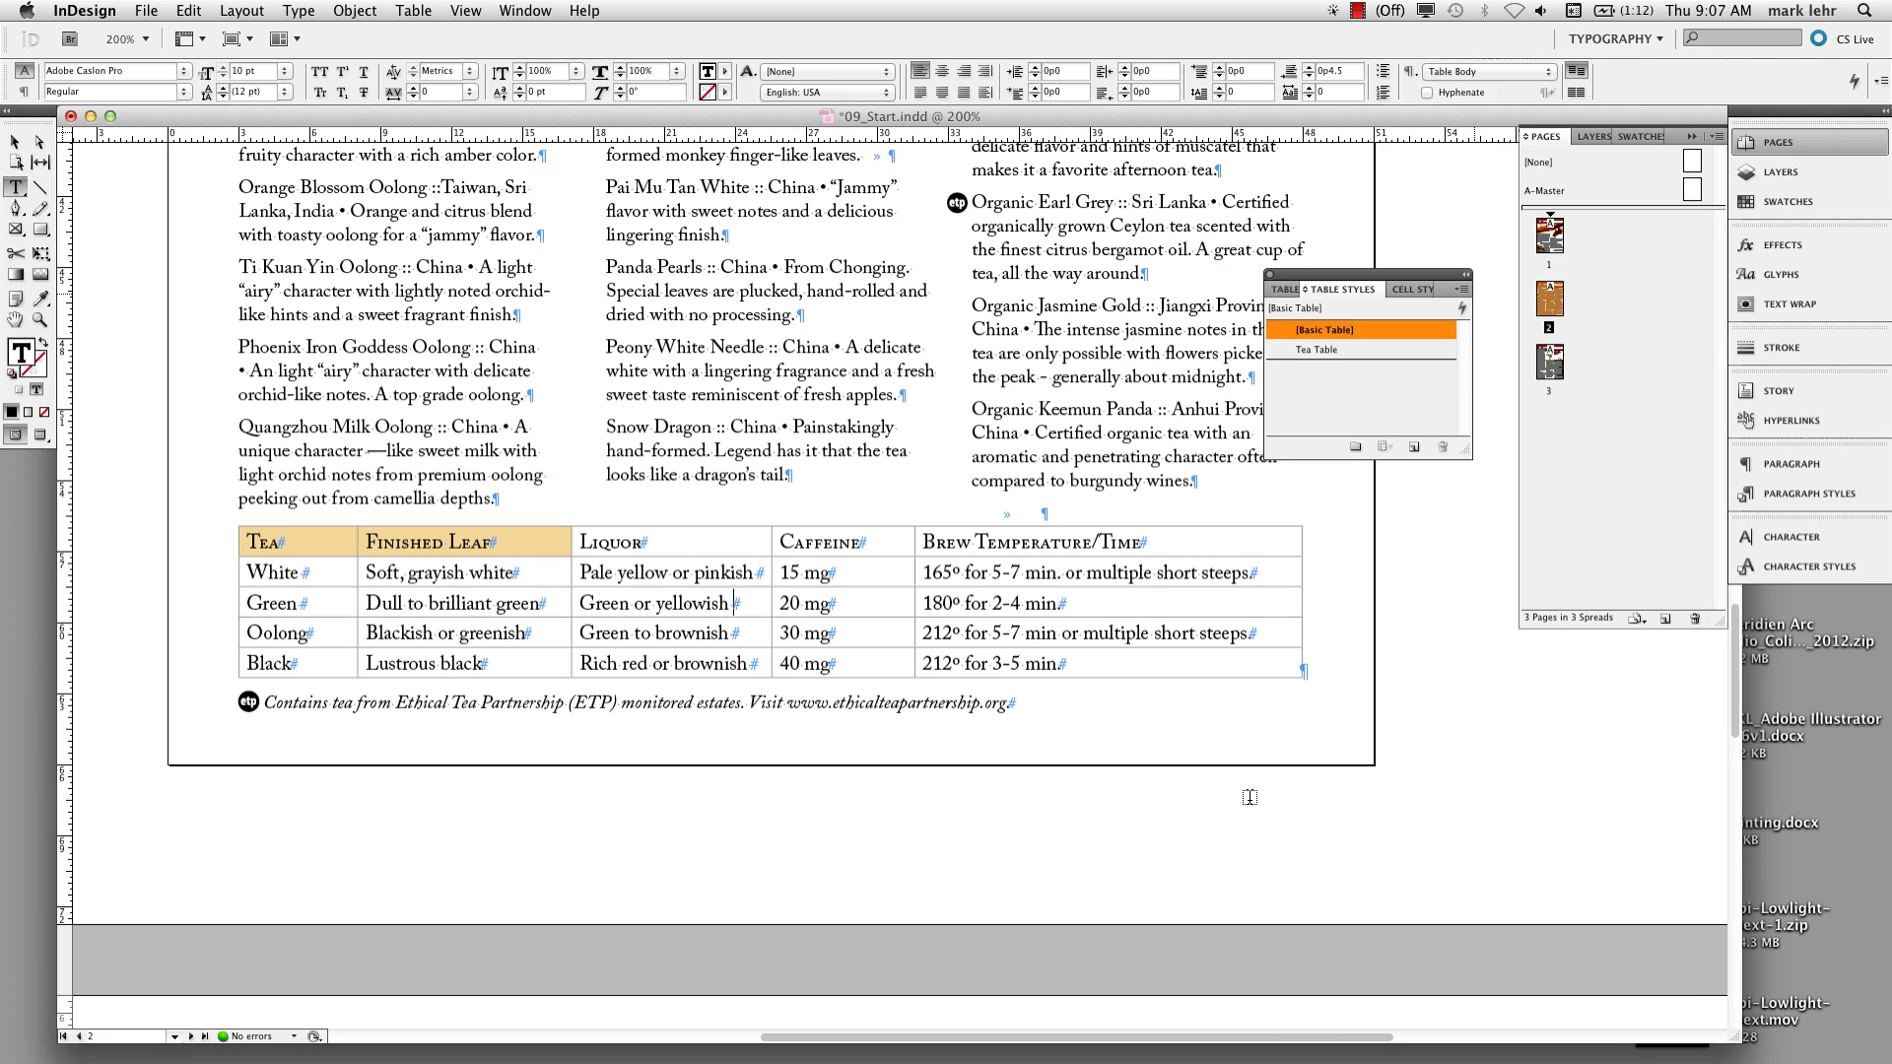
pyautogui.press('super+s')
# Step: Apply the Tea Table style to the tea table on page 2
pyautogui.click(734, 605)
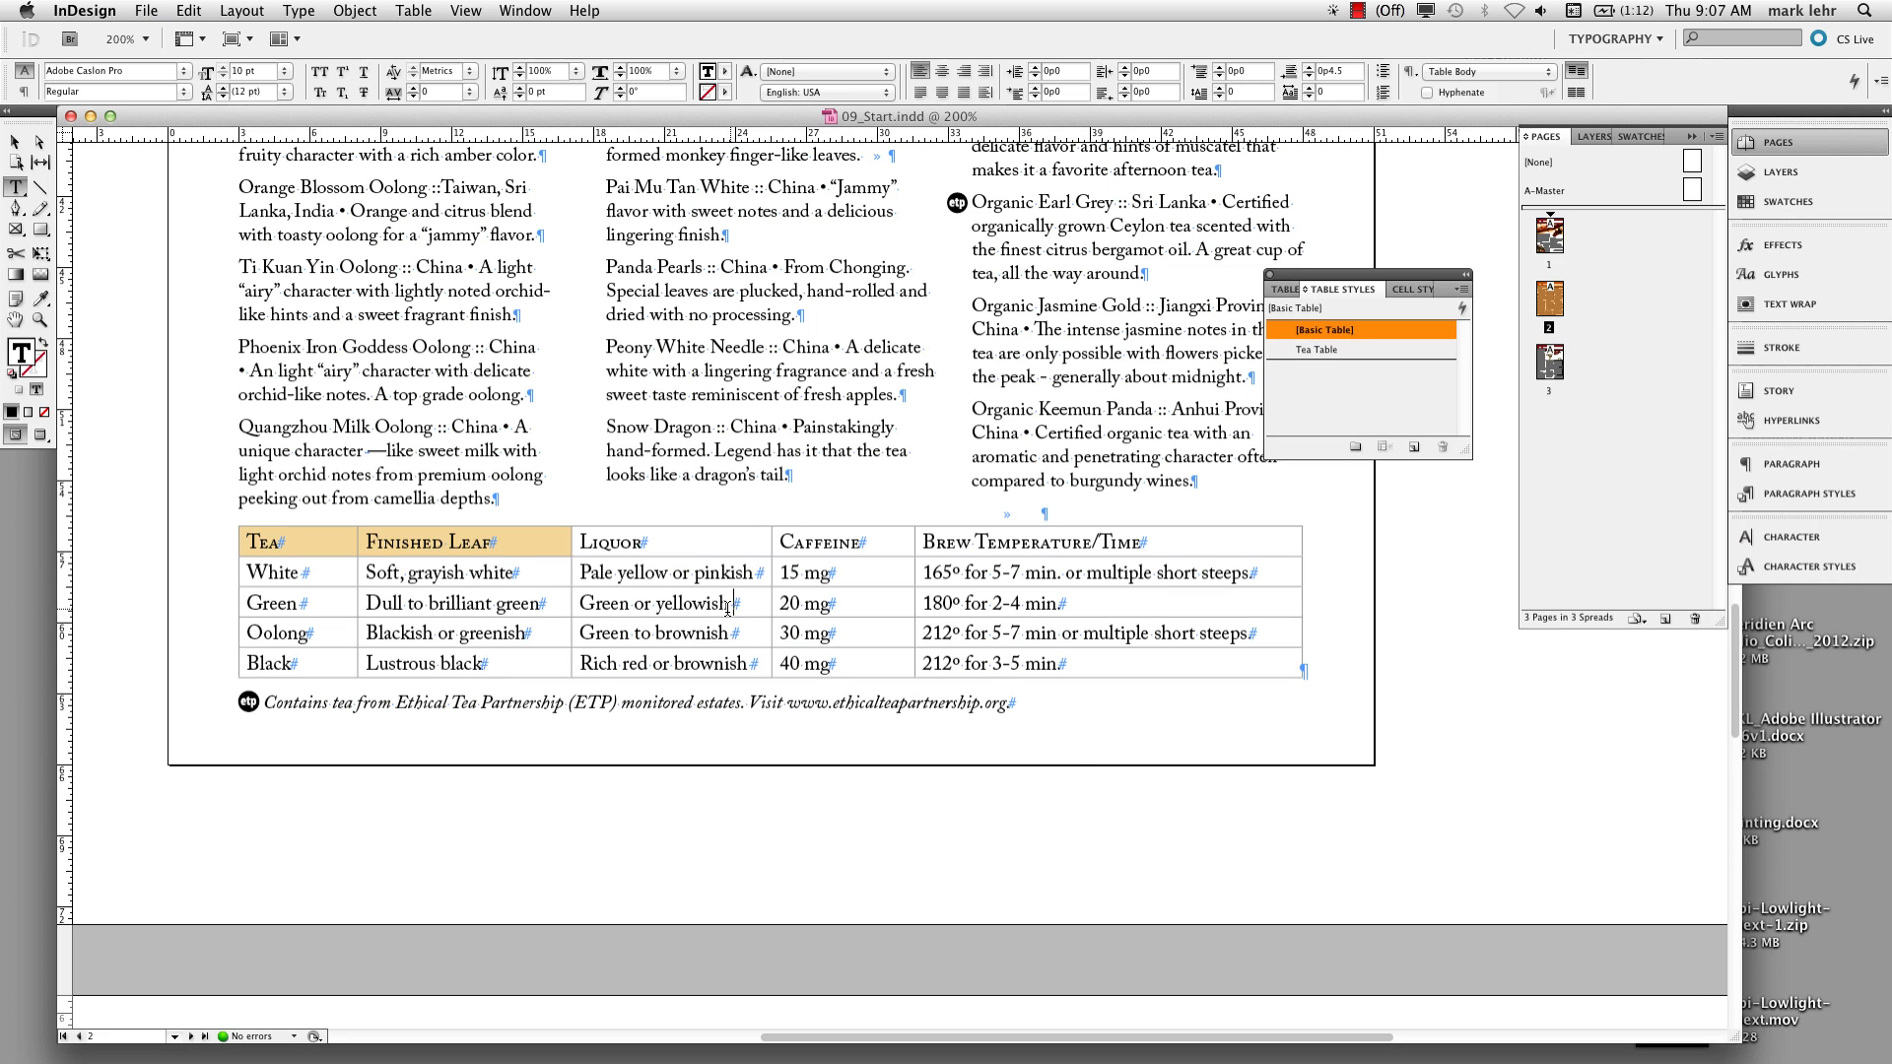
pyautogui.click(836, 604)
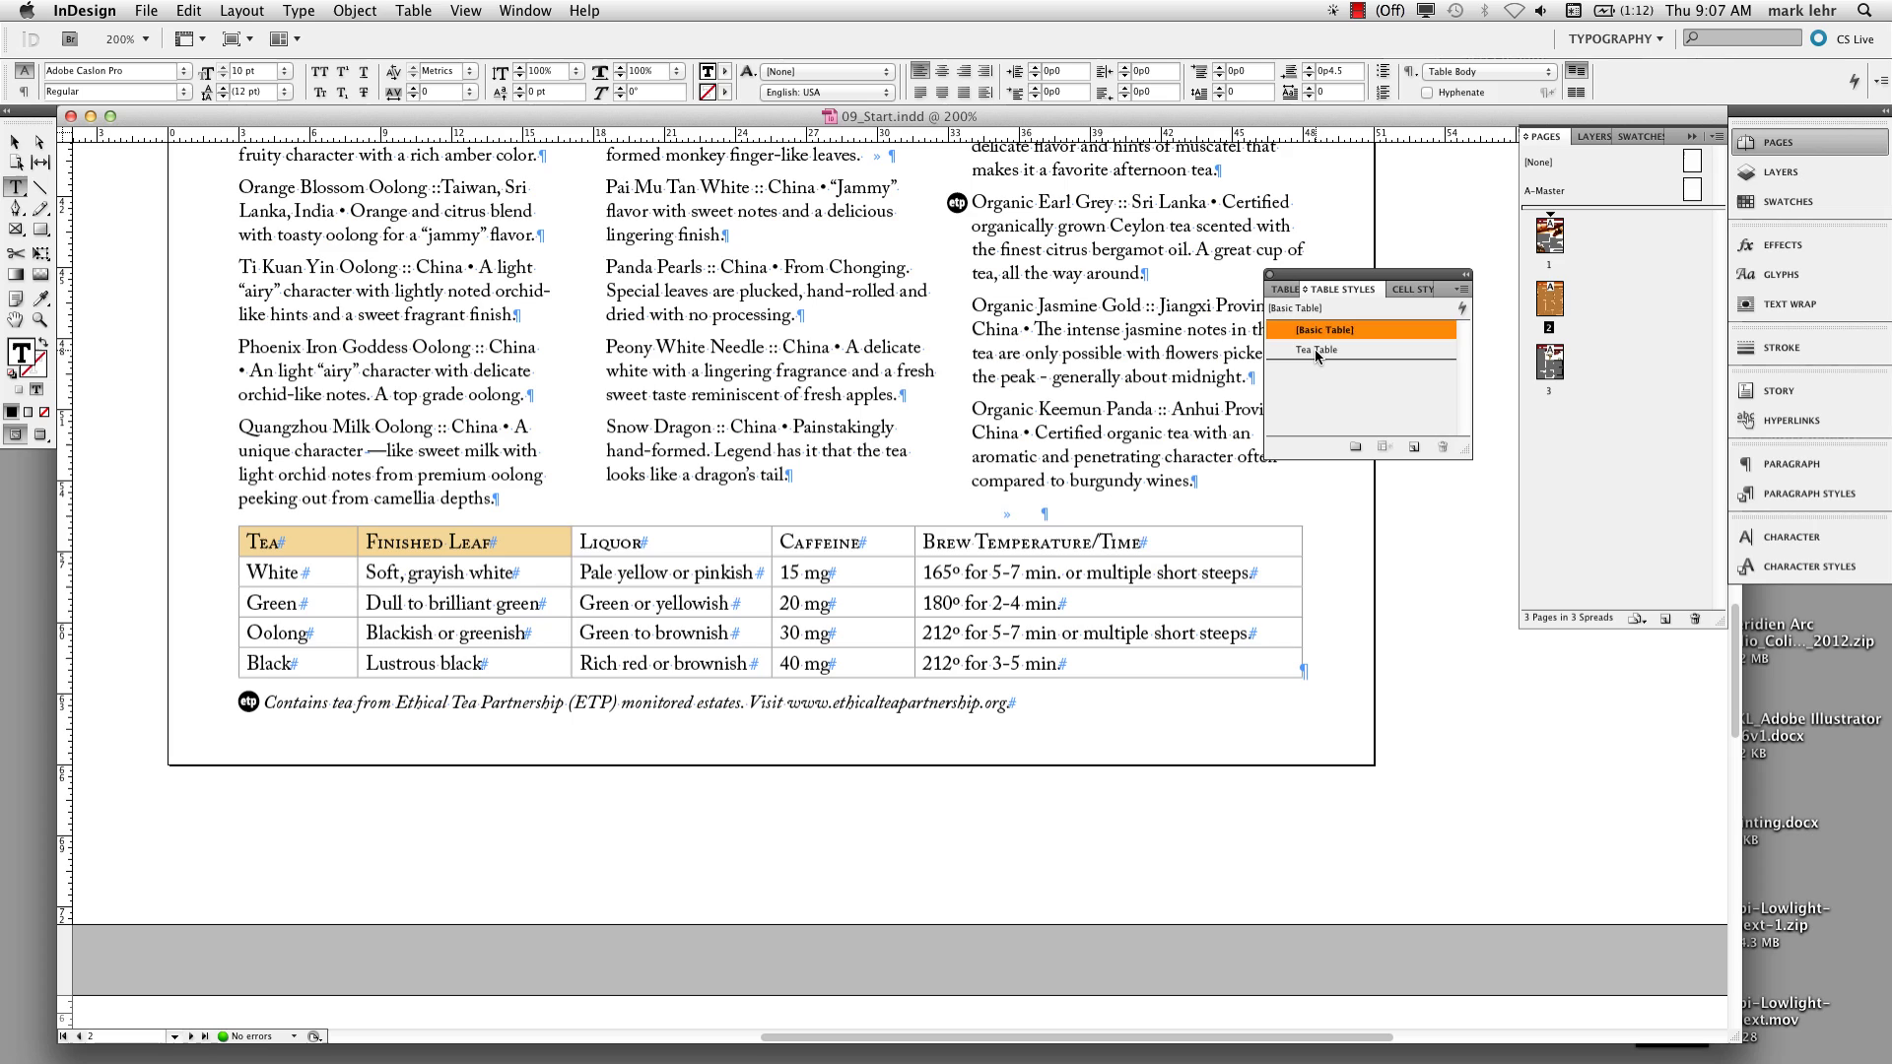
pyautogui.click(1317, 351)
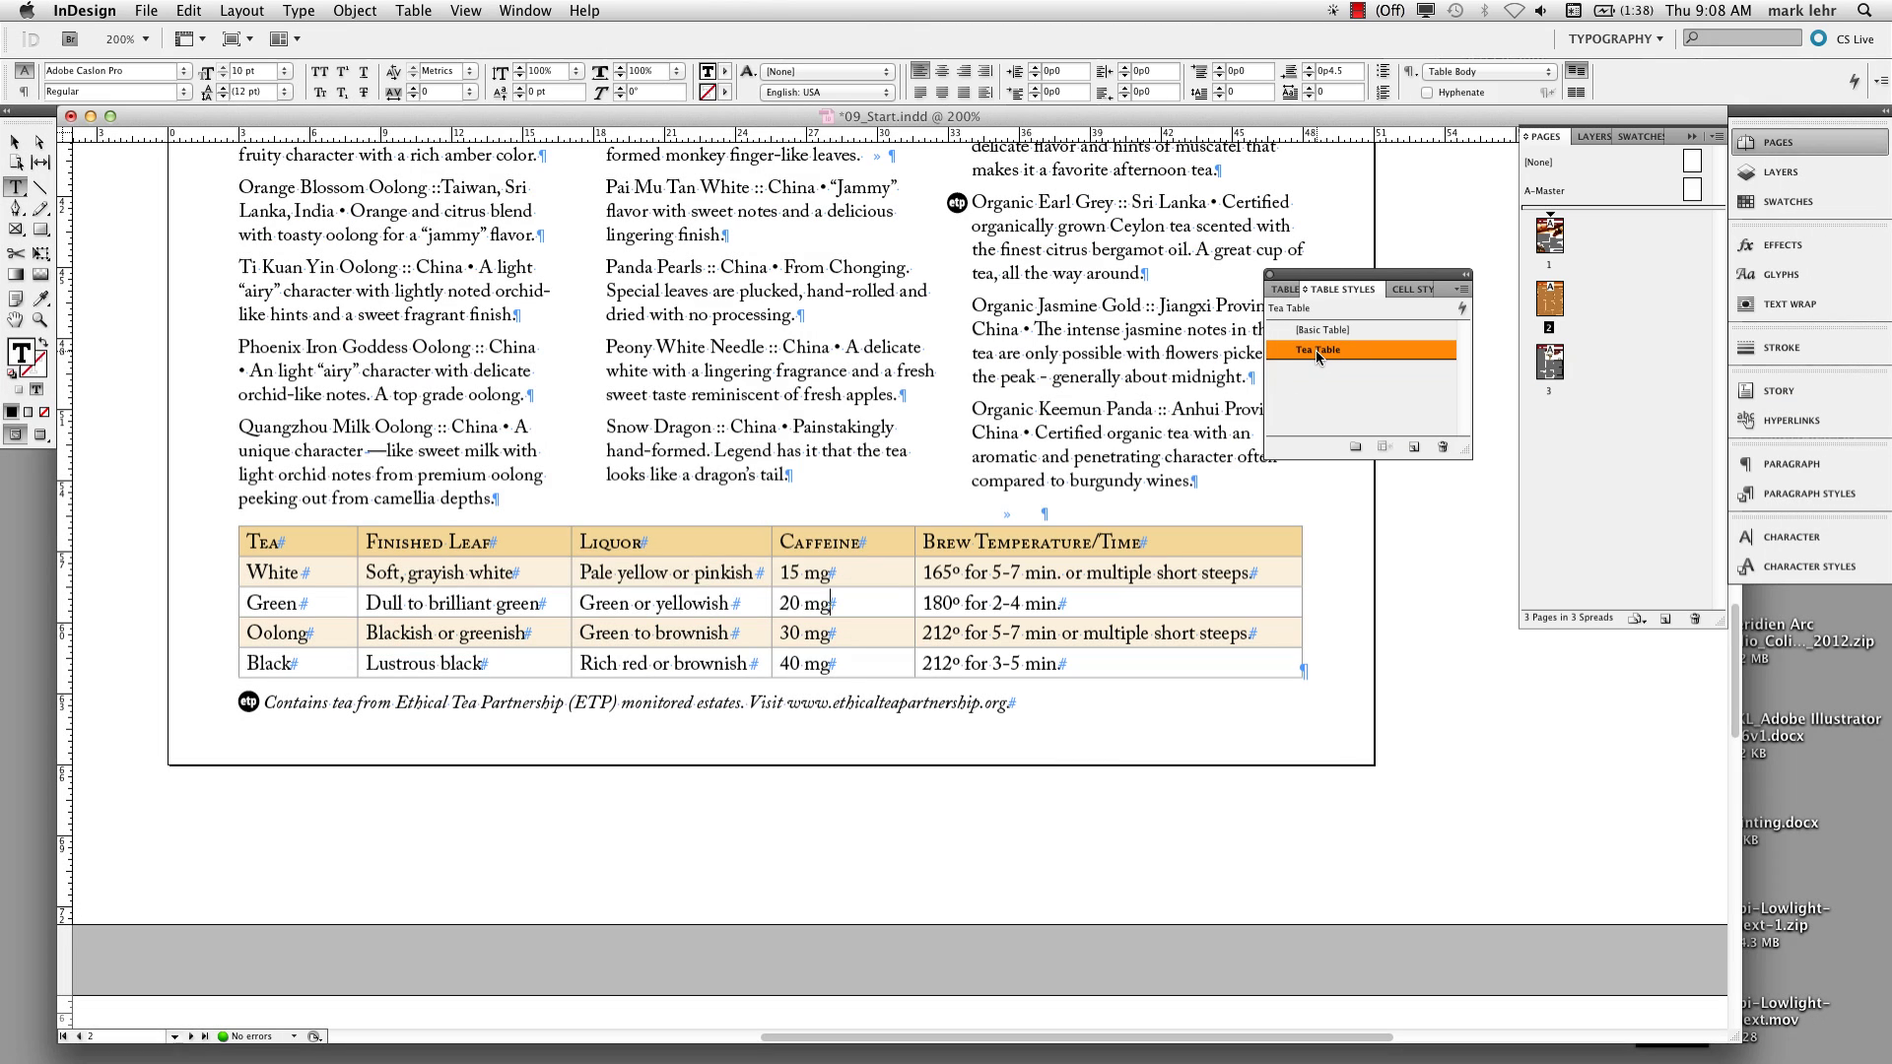
# Step: Edit the Tea Table style with preview on so its alternating fills skip the first 1 row
pyautogui.doubleClick(1319, 351)
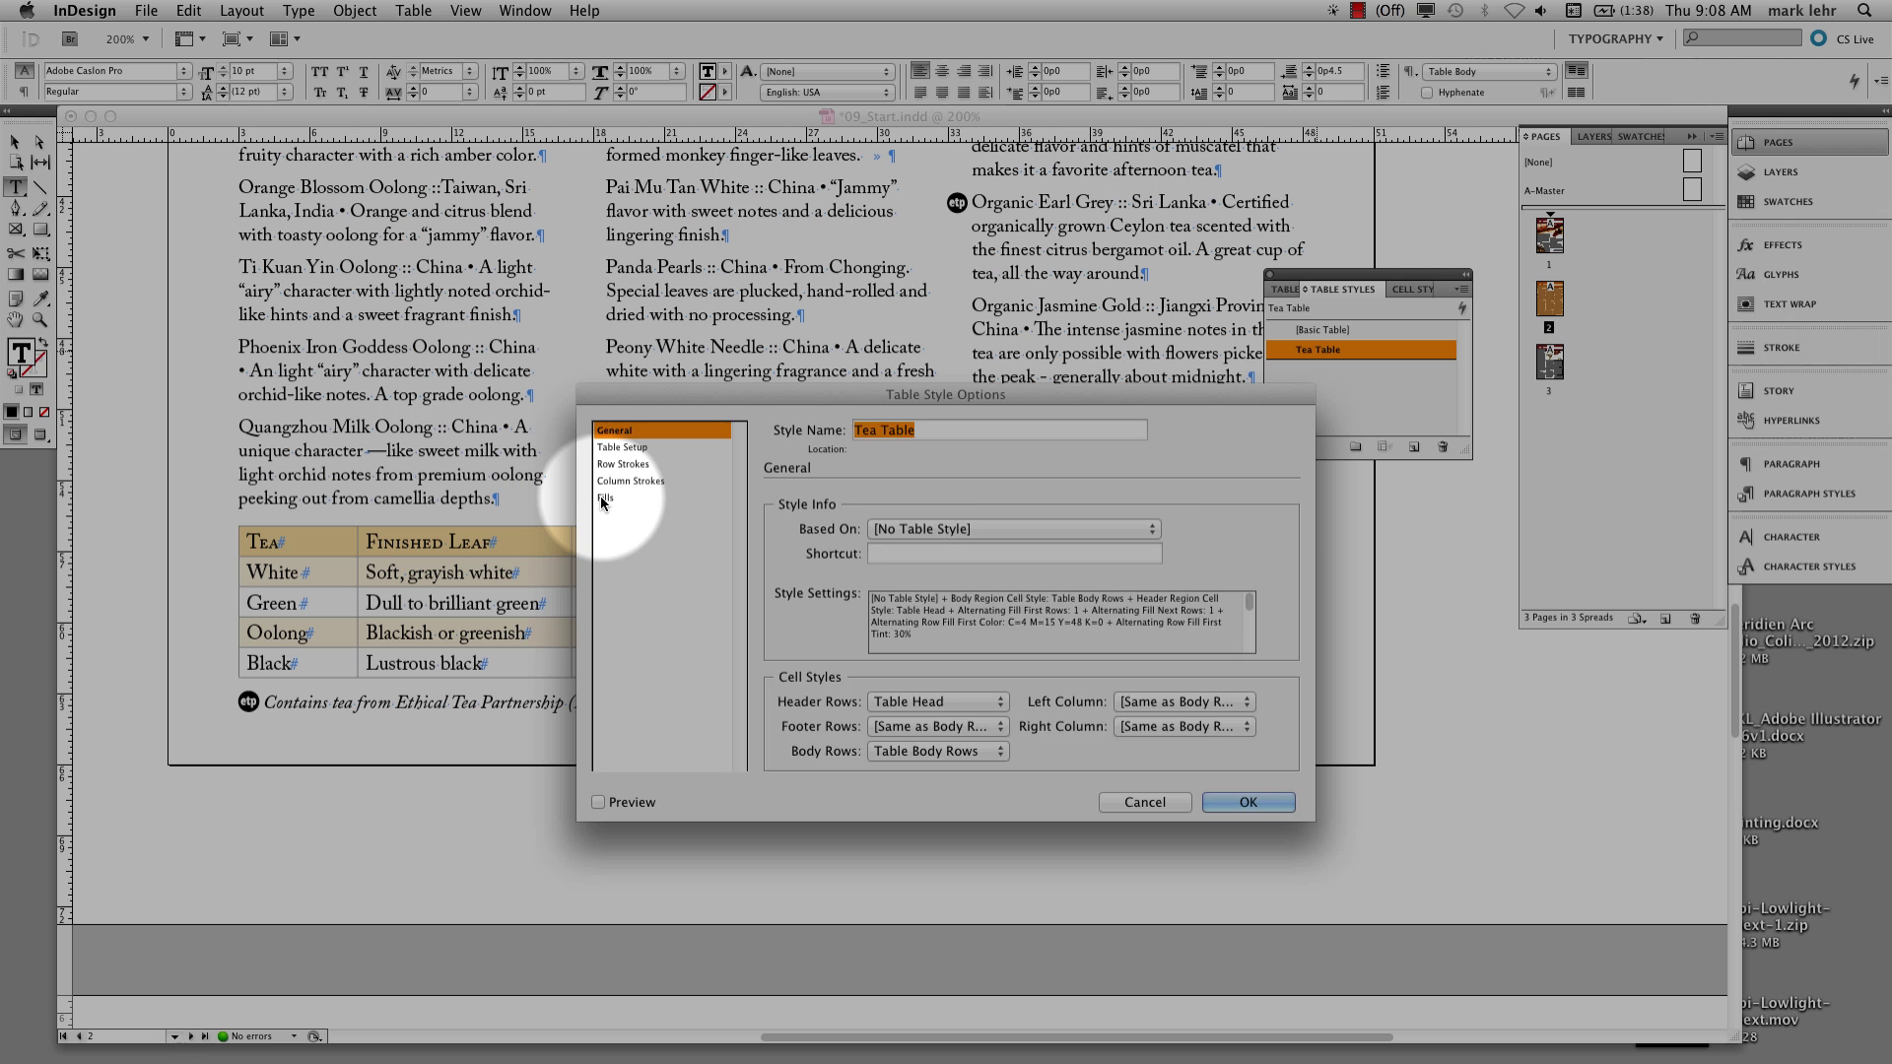
pyautogui.click(604, 497)
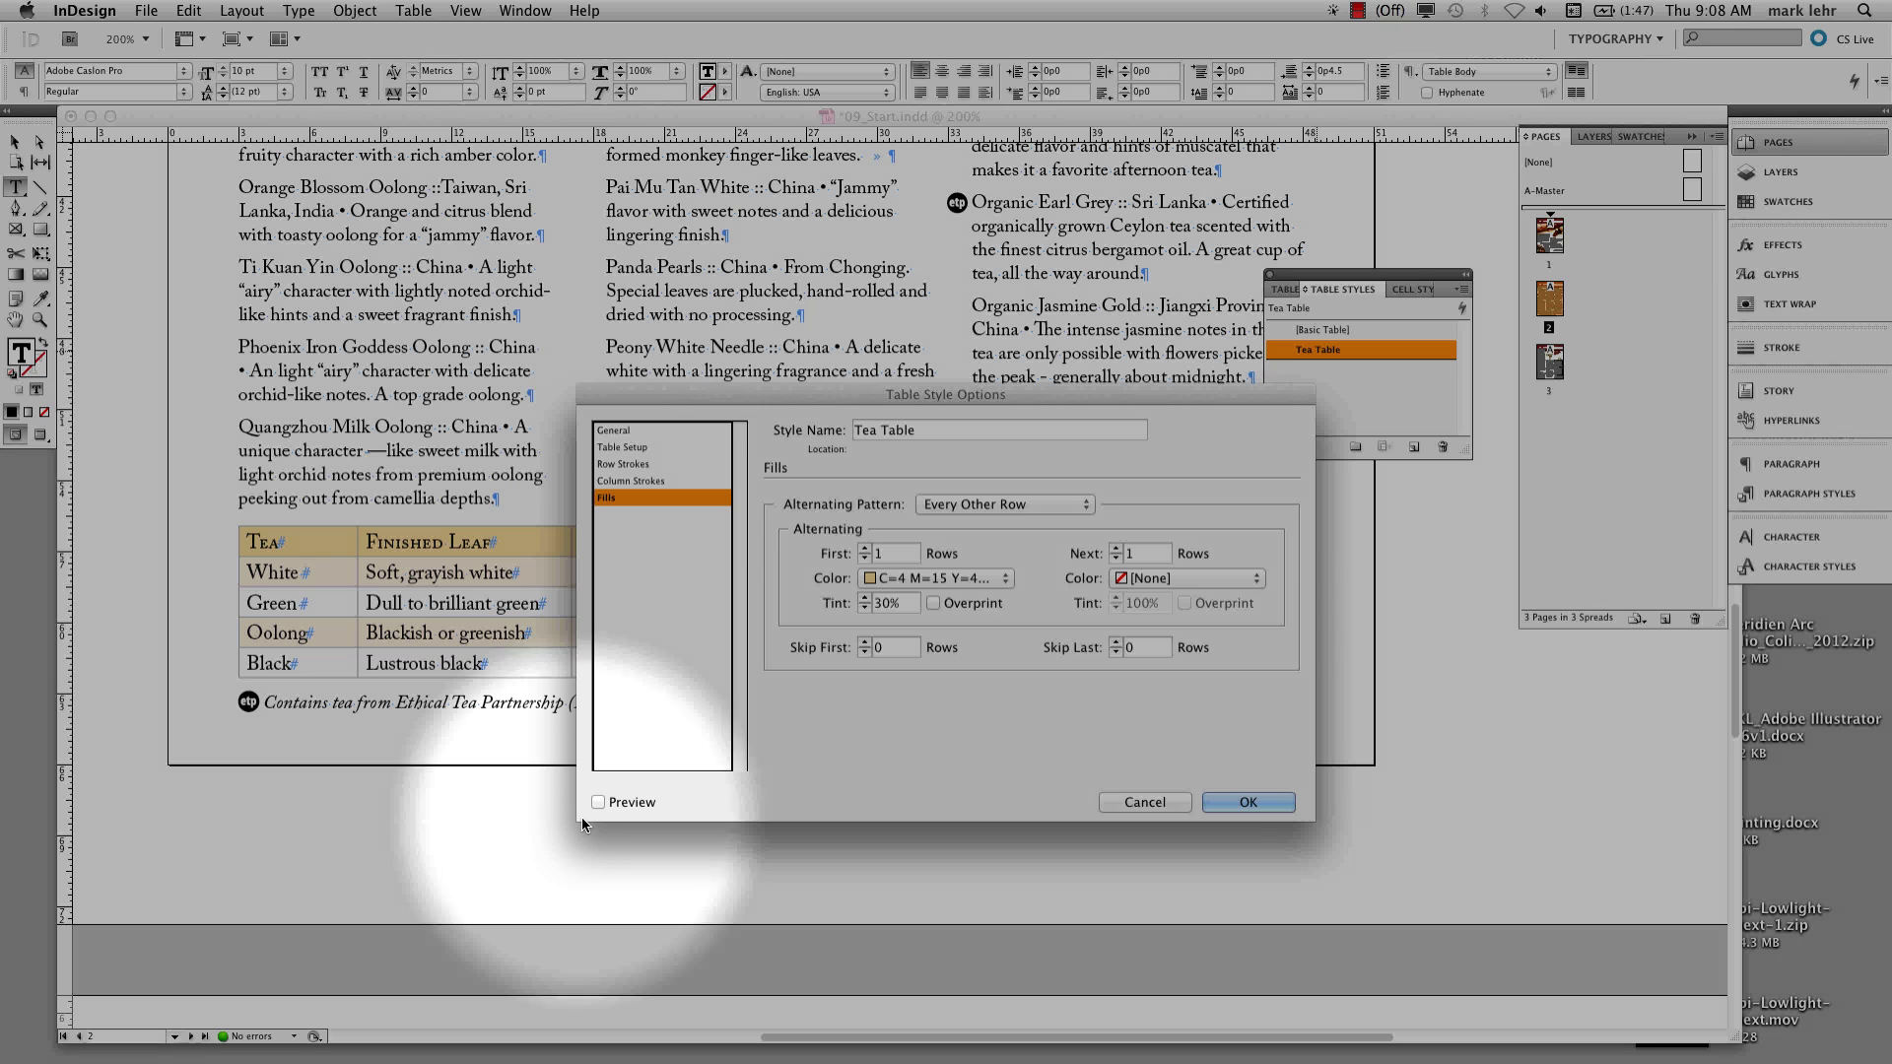
pyautogui.click(598, 802)
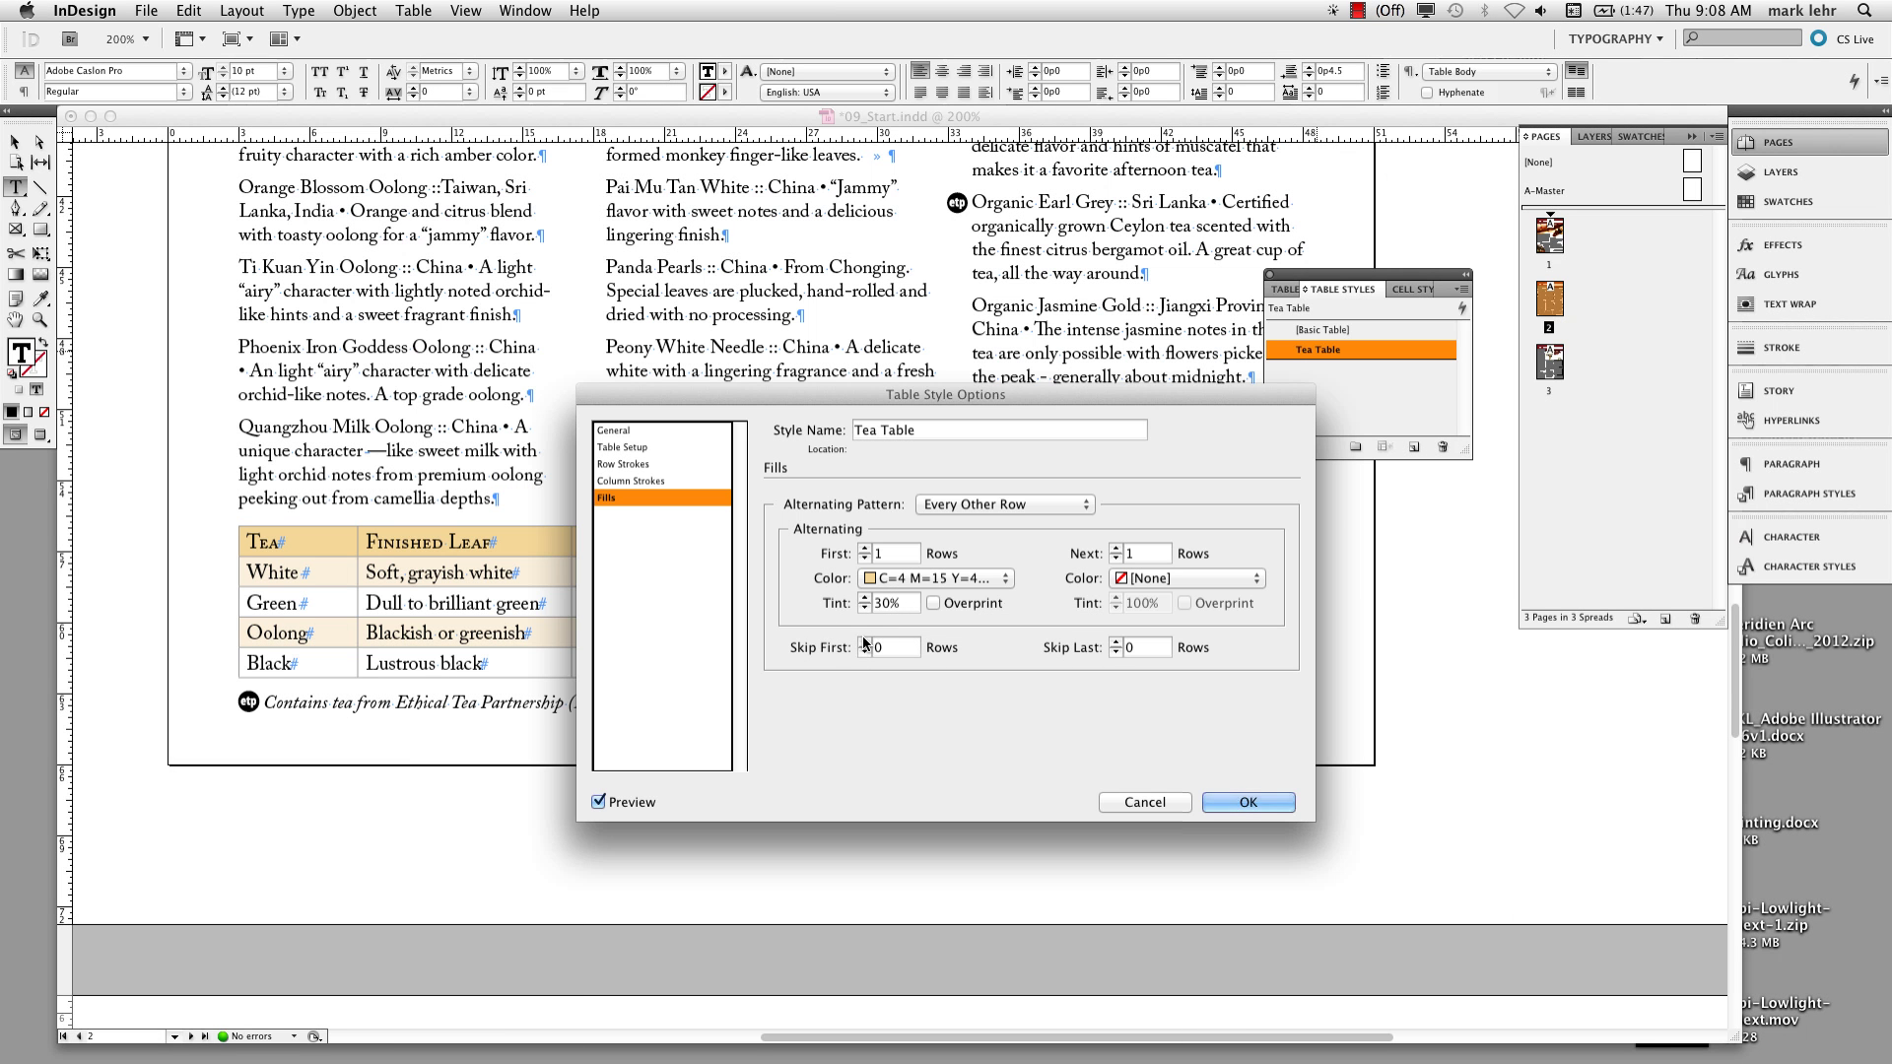
pyautogui.click(865, 642)
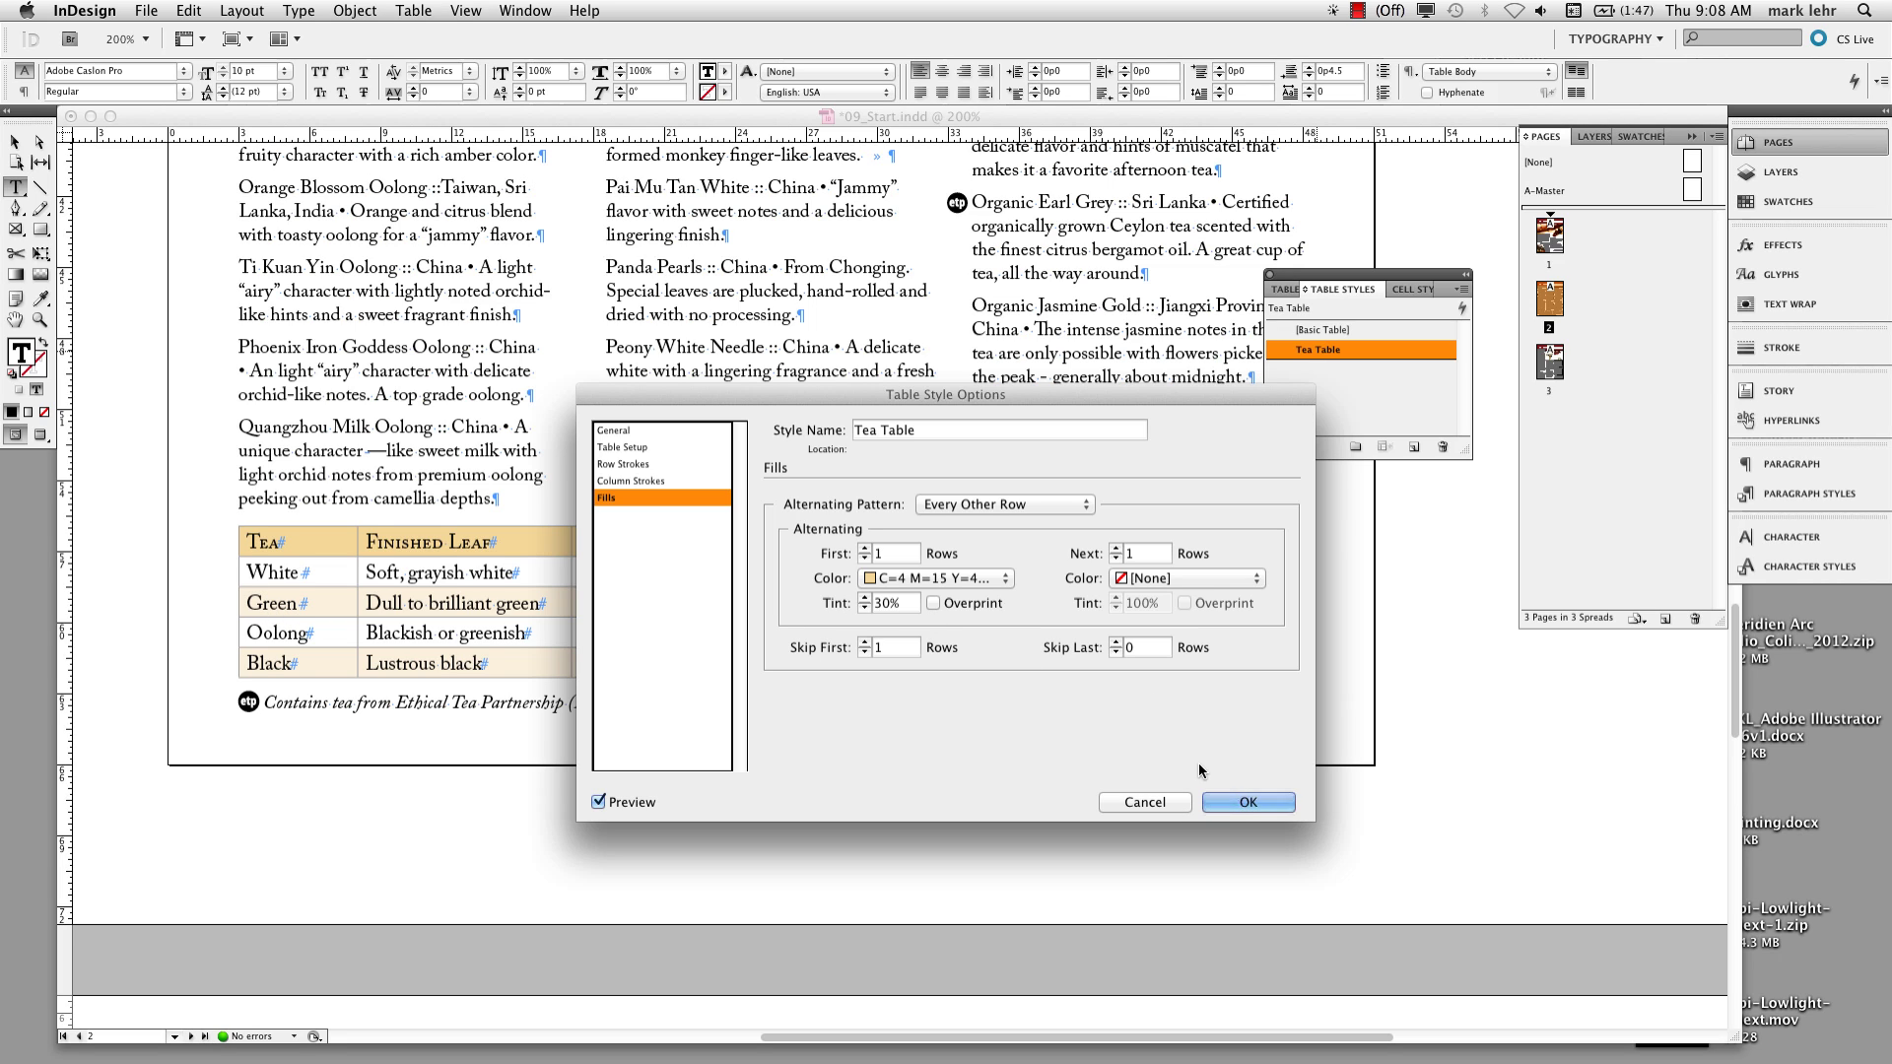
pyautogui.click(1238, 800)
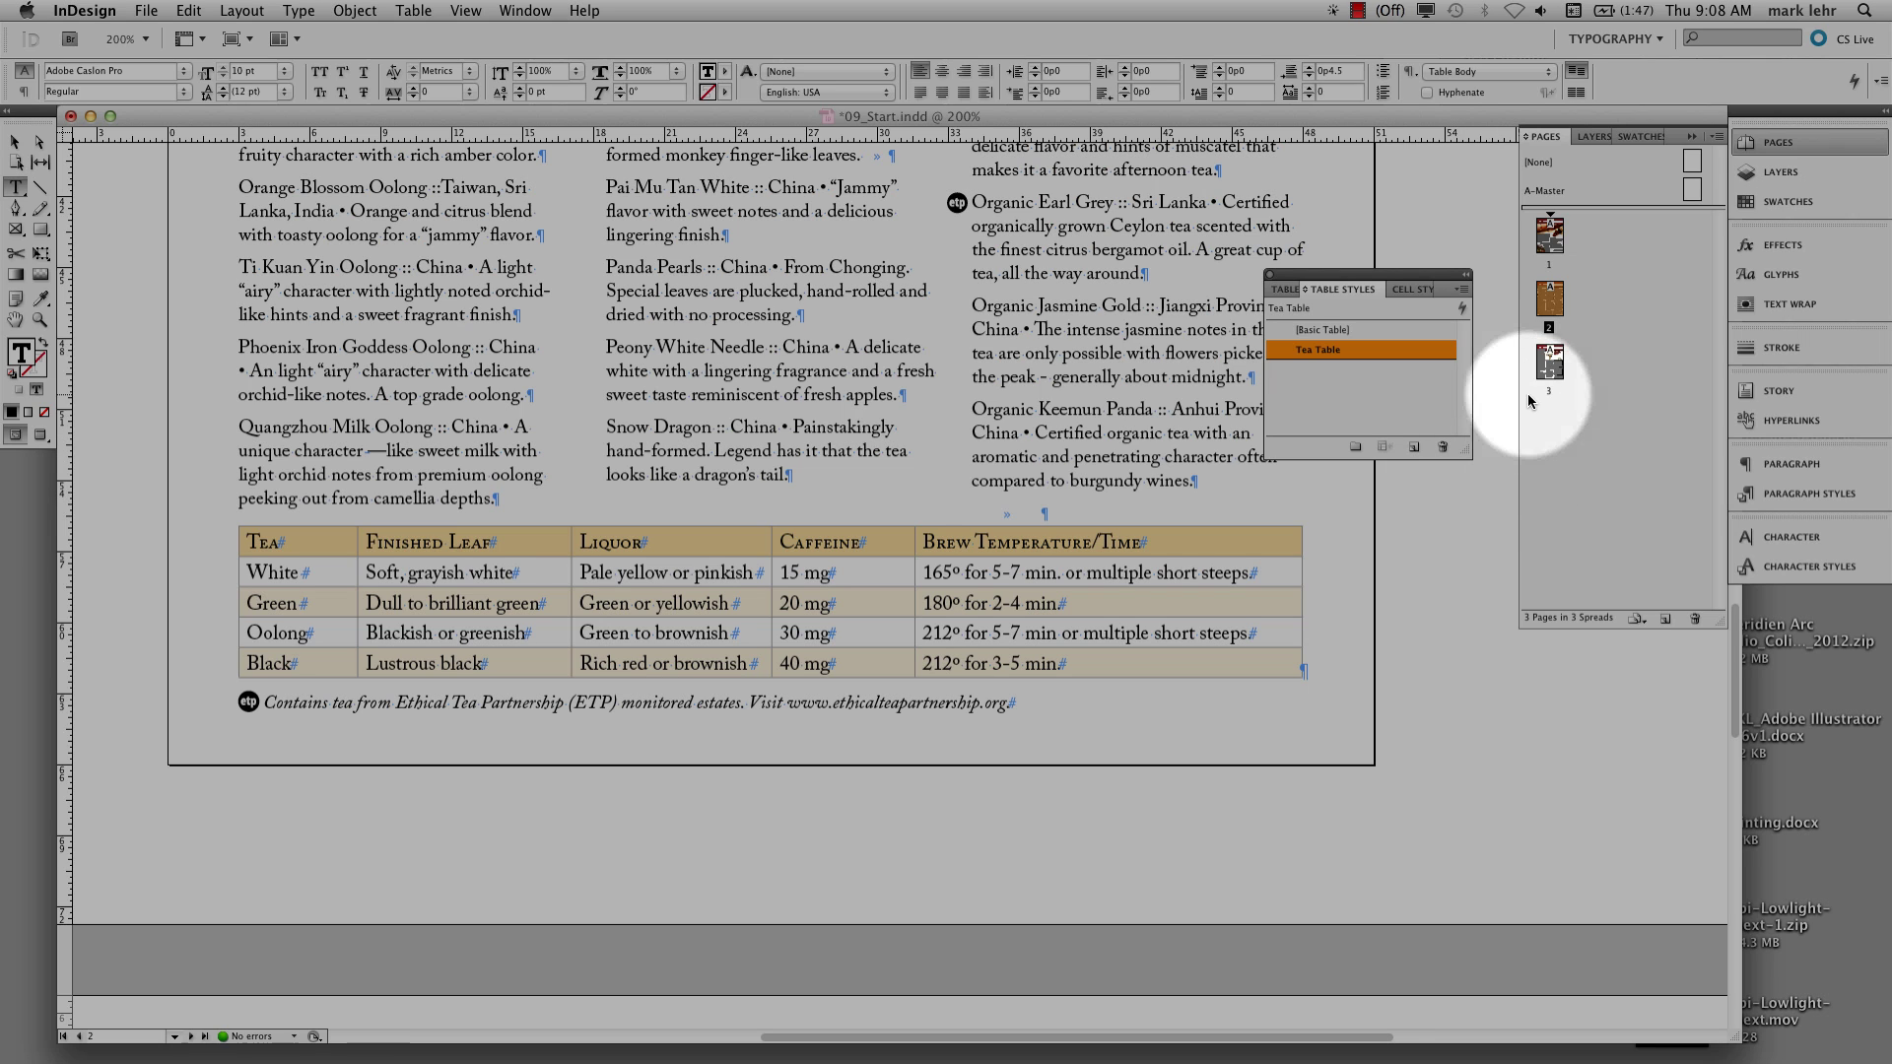
# Step: Apply the Tea Table style to the tea tasting table on page 3
pyautogui.doubleClick(1549, 365)
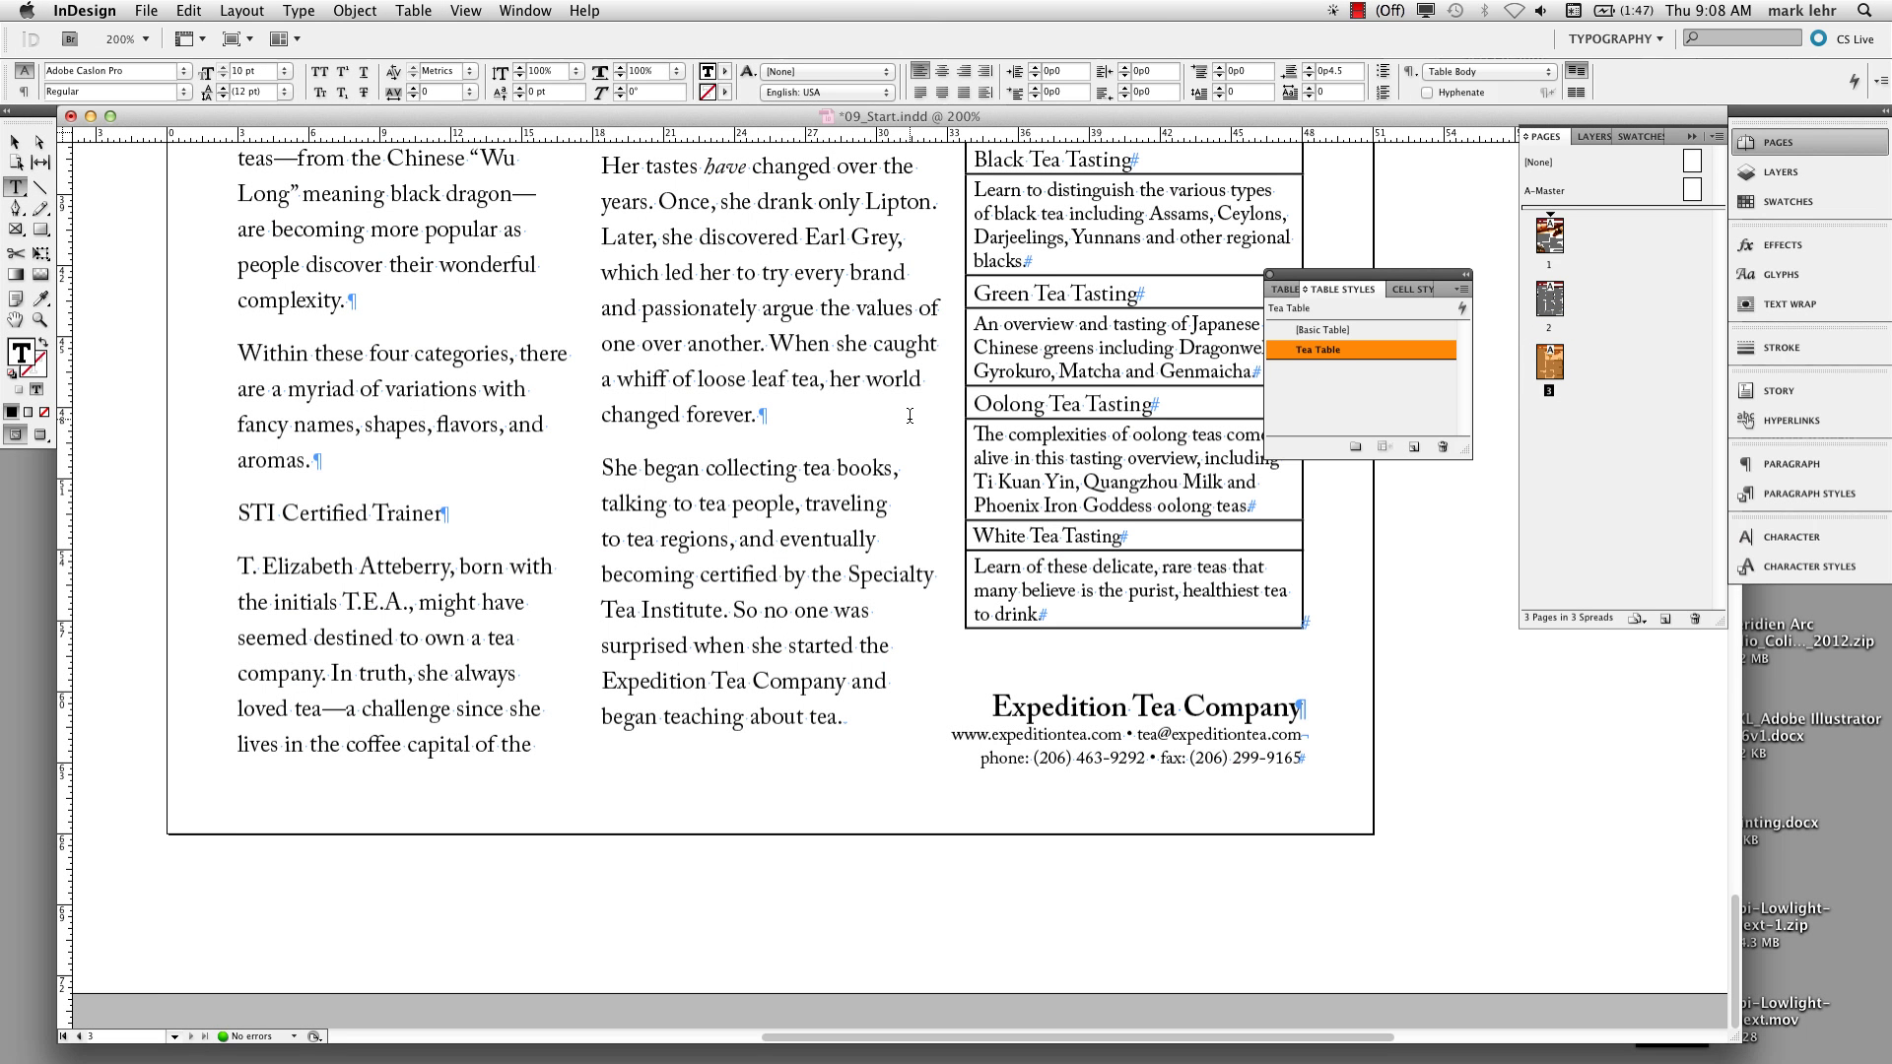
pyautogui.scroll(6, 708, 616)
pyautogui.hscroll(7, 707, 616)
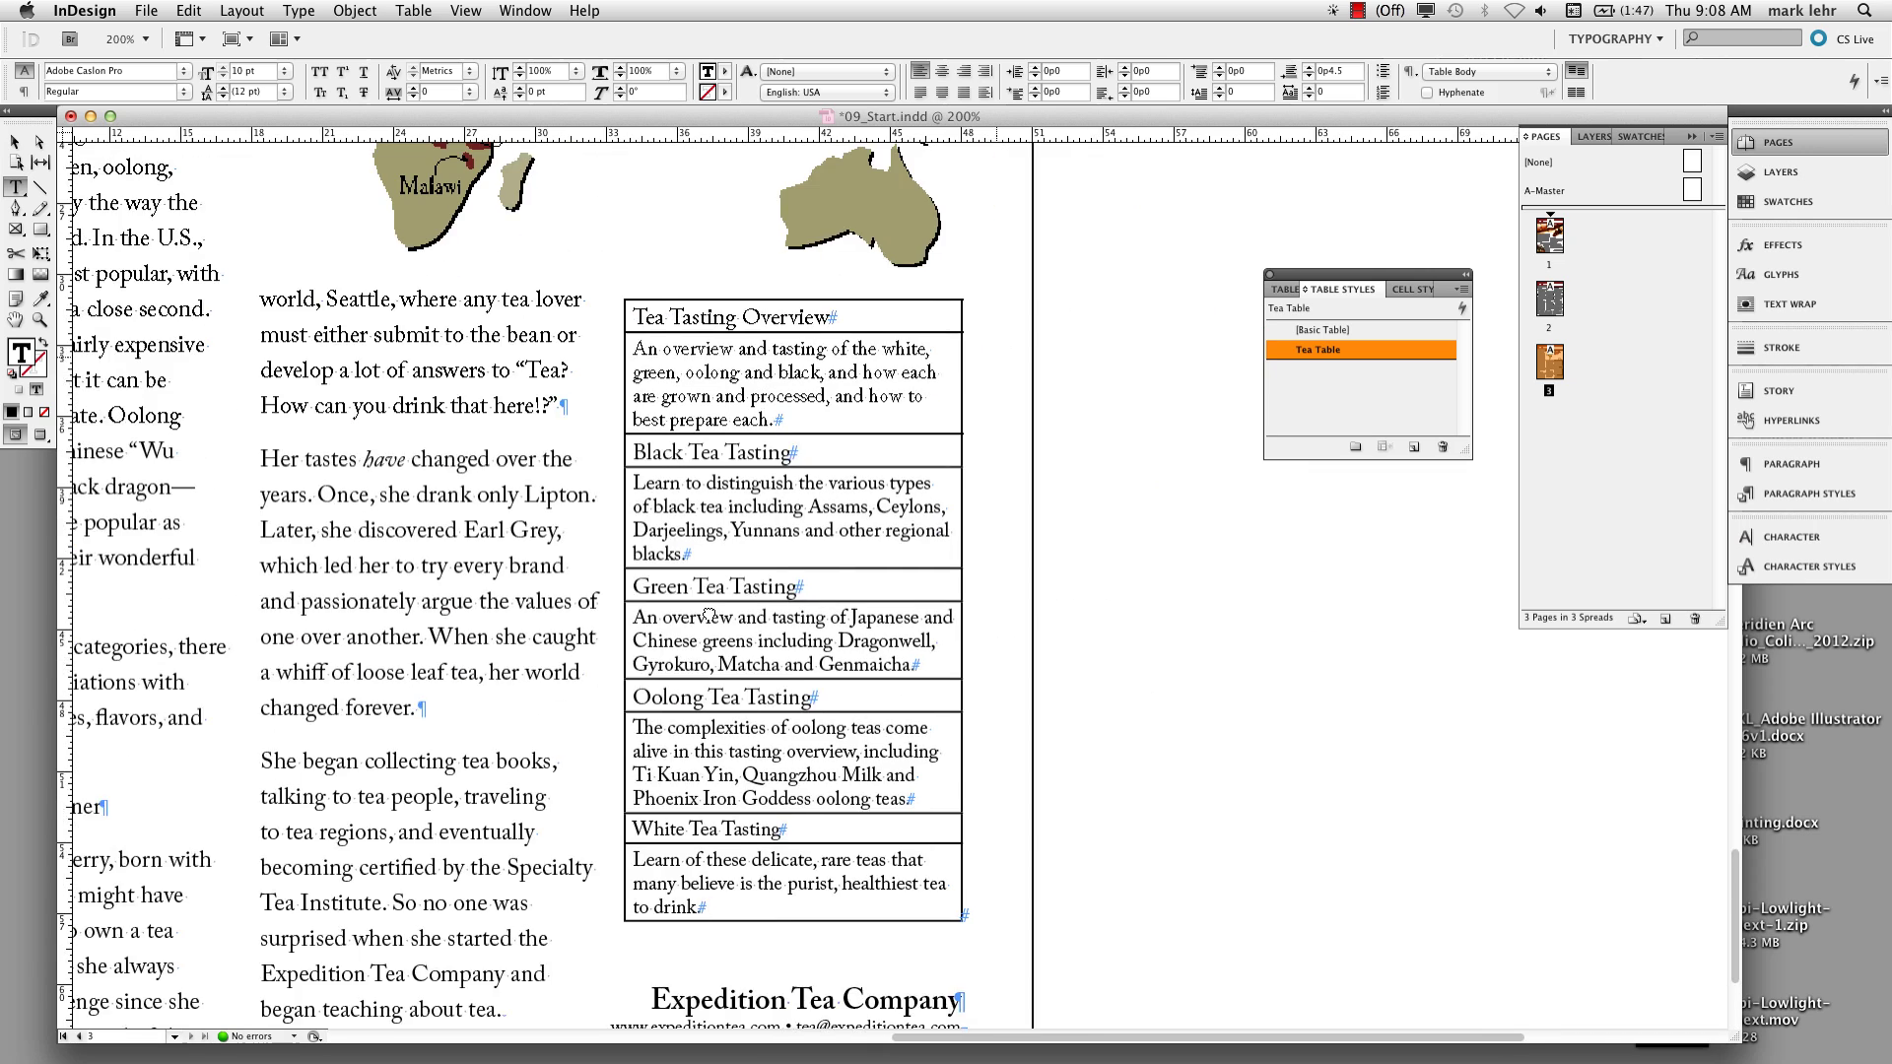
pyautogui.scroll(-2, 708, 616)
pyautogui.hscroll(-1, 708, 616)
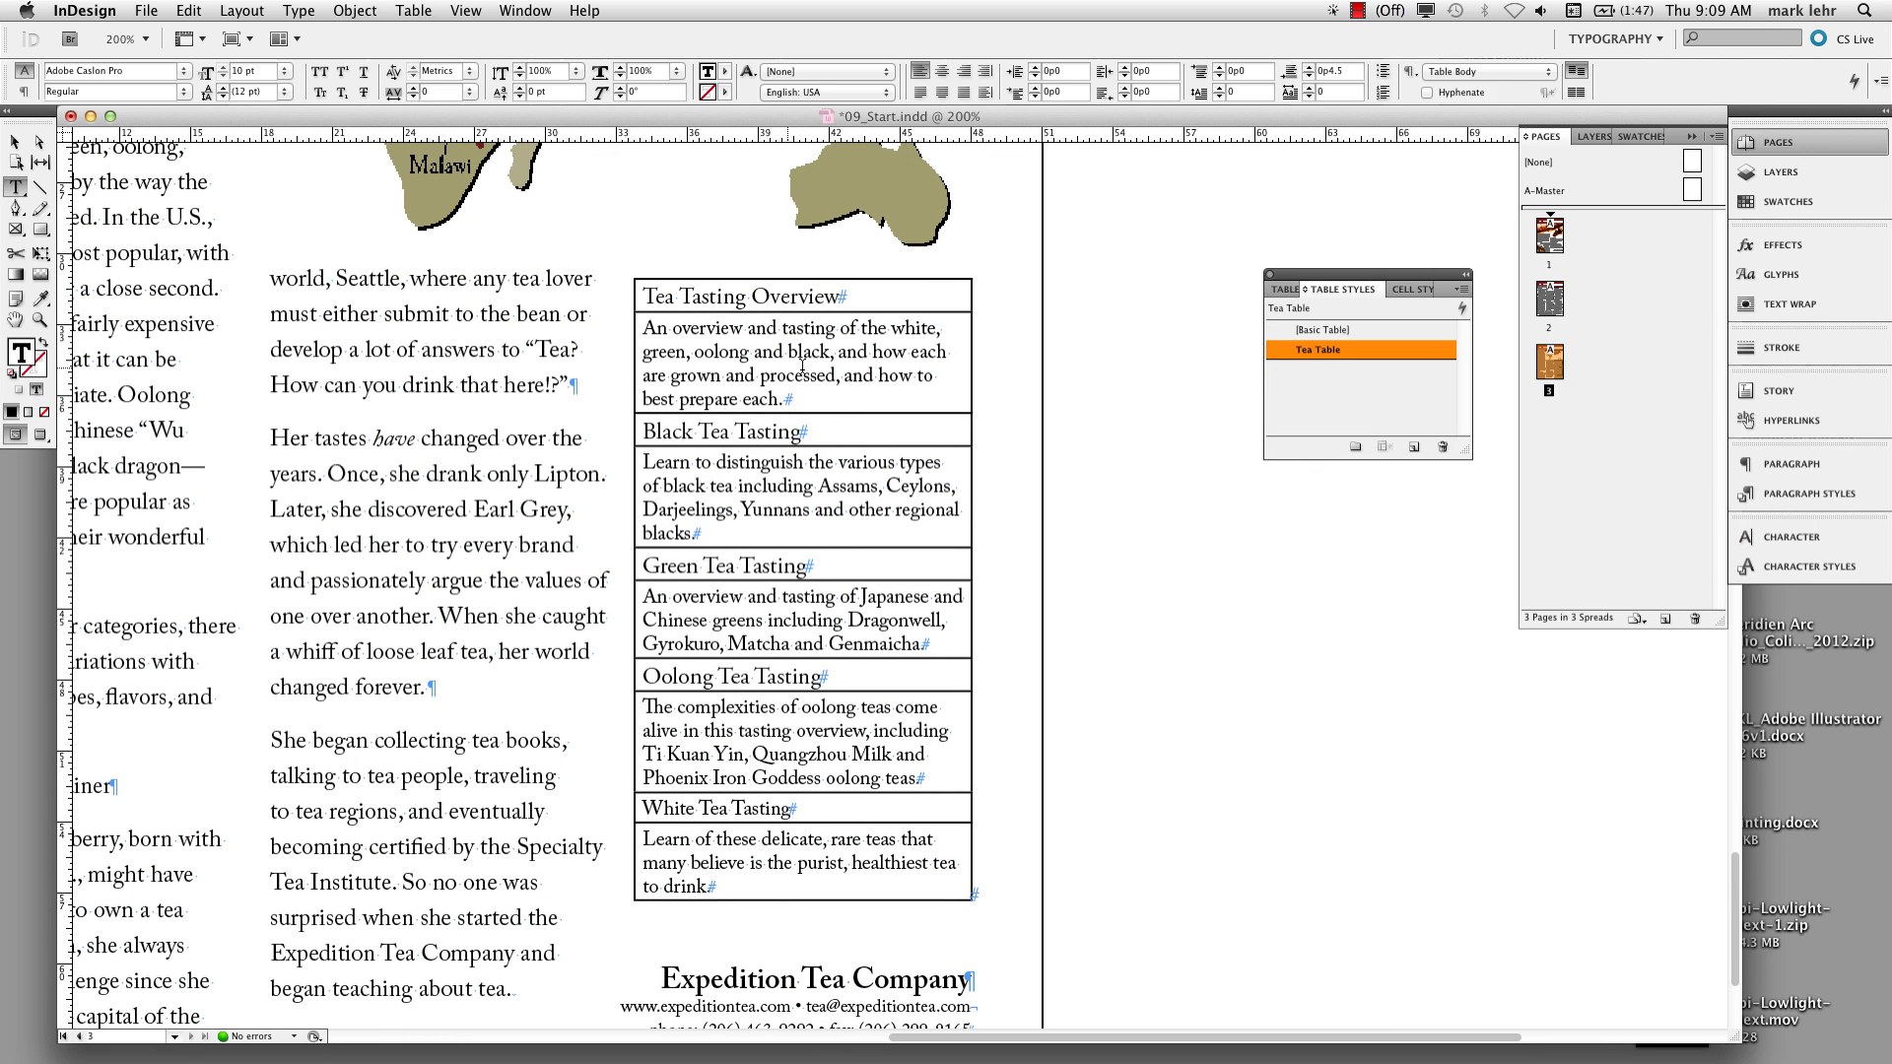
pyautogui.click(791, 503)
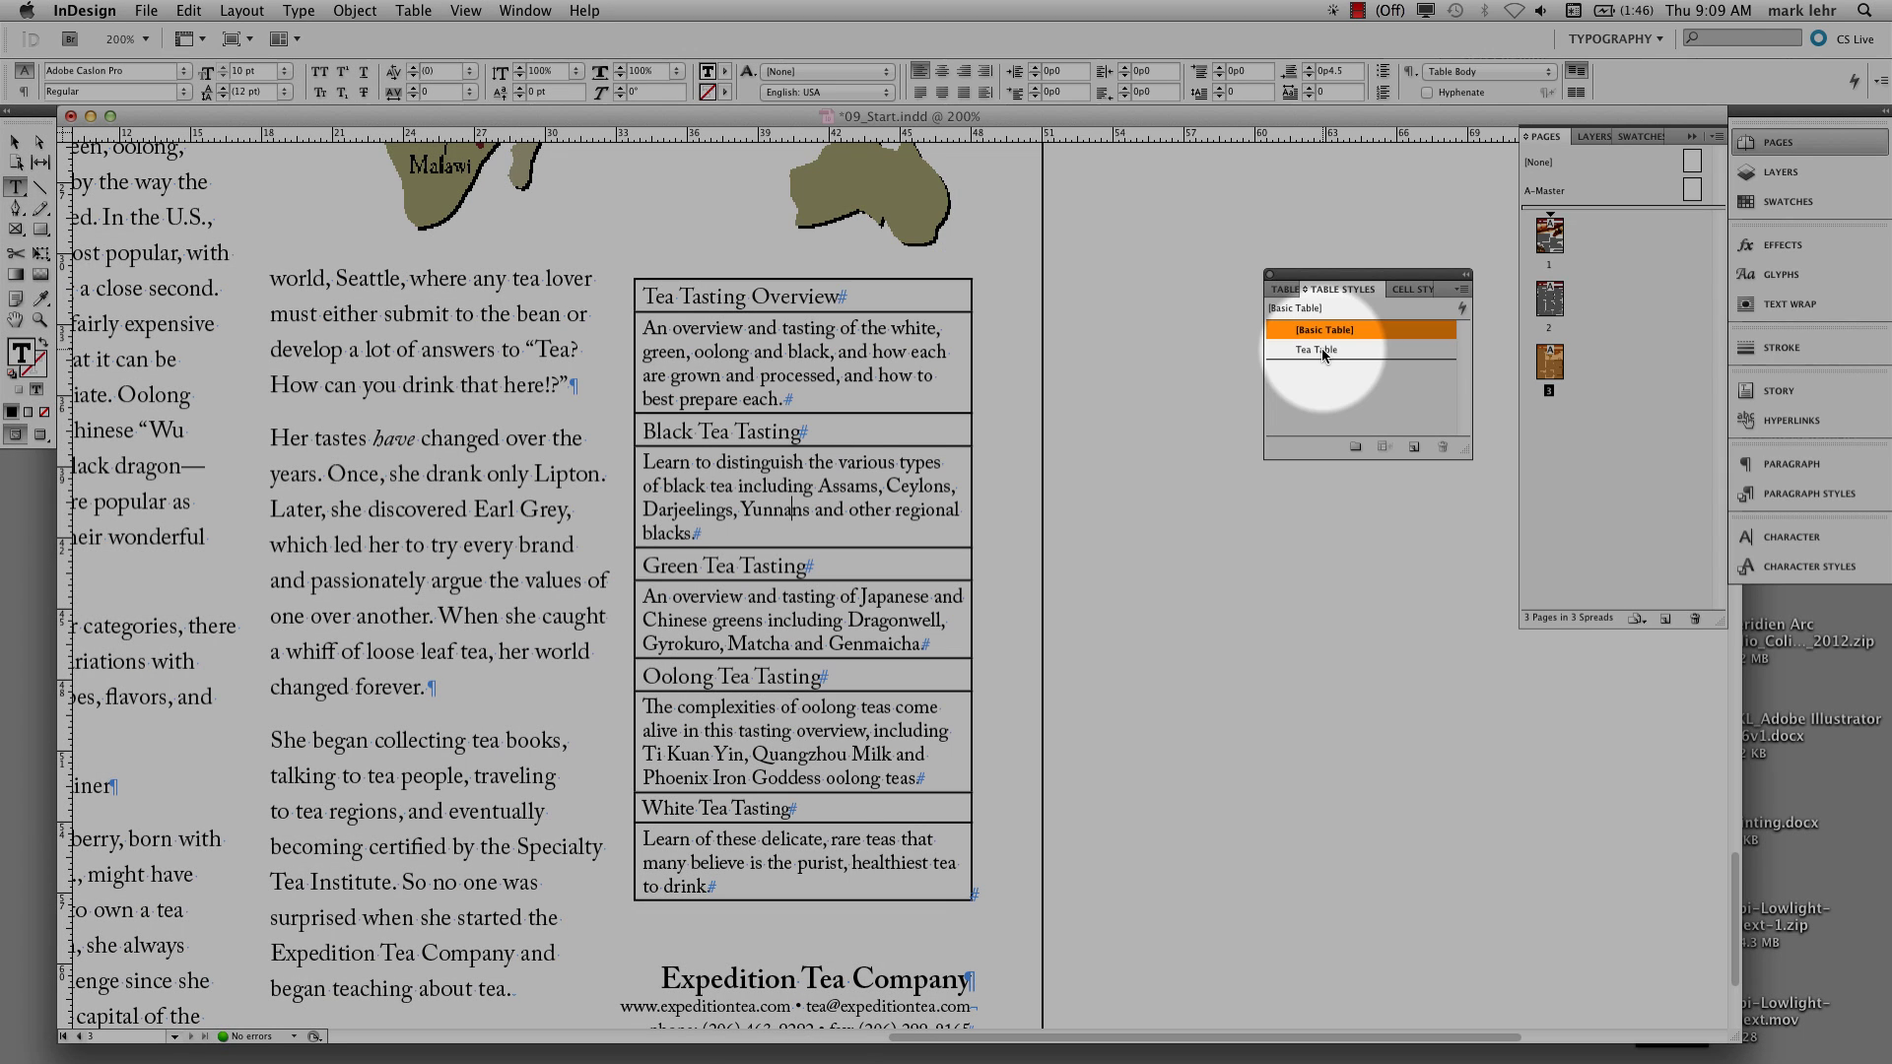
pyautogui.click(1320, 350)
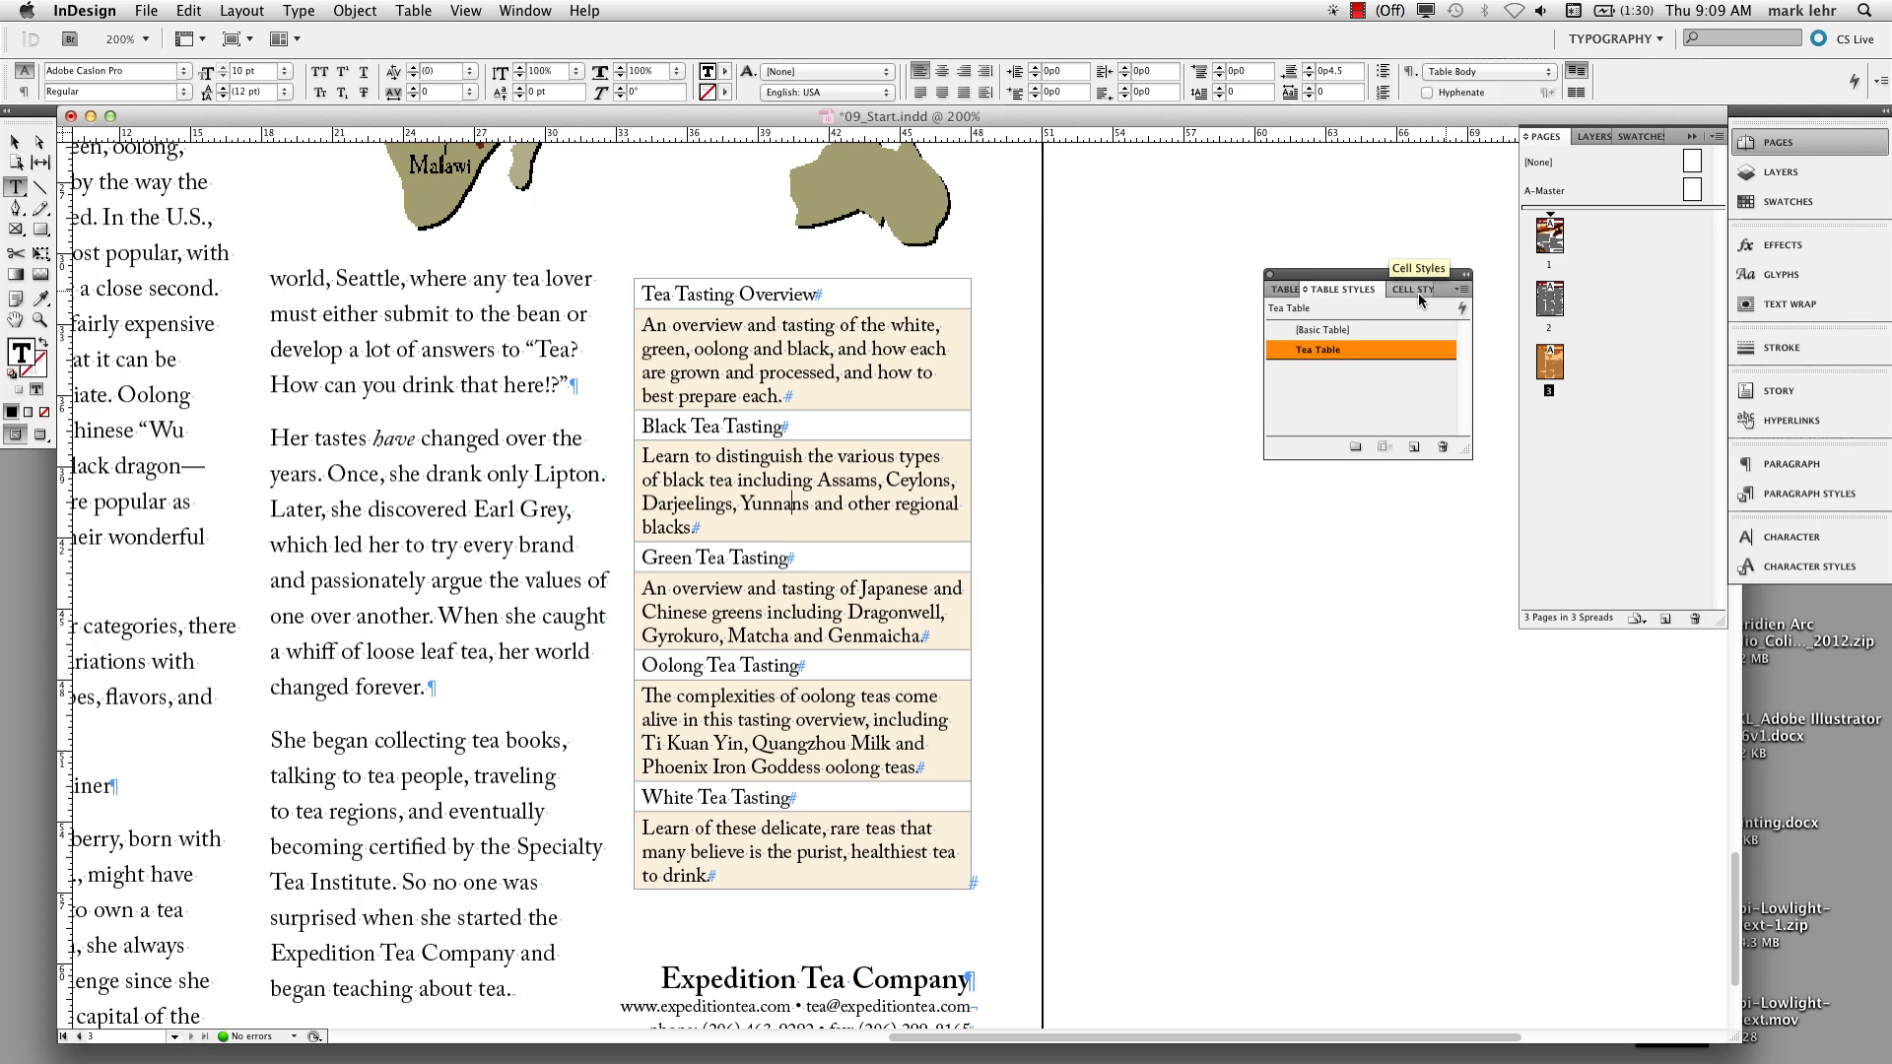
# Step: Create a one-page Letter print document and load all table and cell styles into it from 09_Start.indd in the Desktop's Lesson_09 folder
pyautogui.press('super+n')
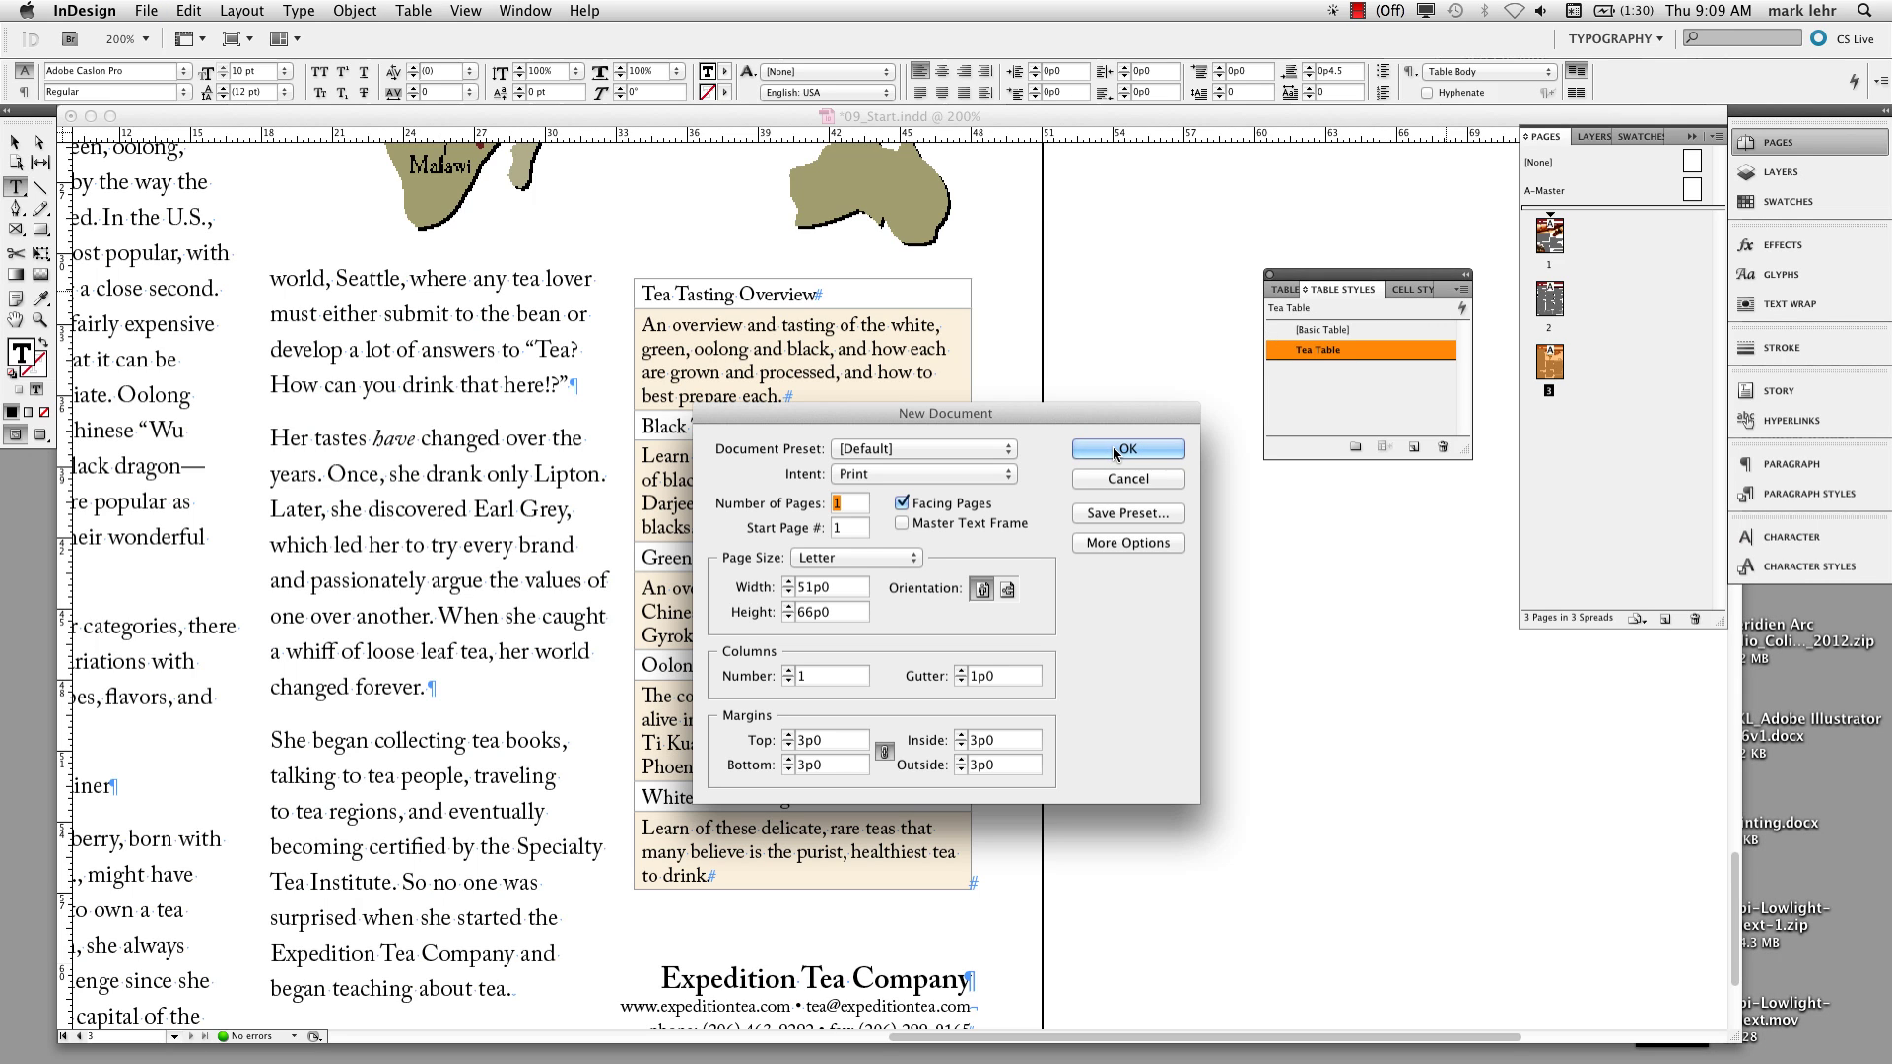
pyautogui.click(1123, 450)
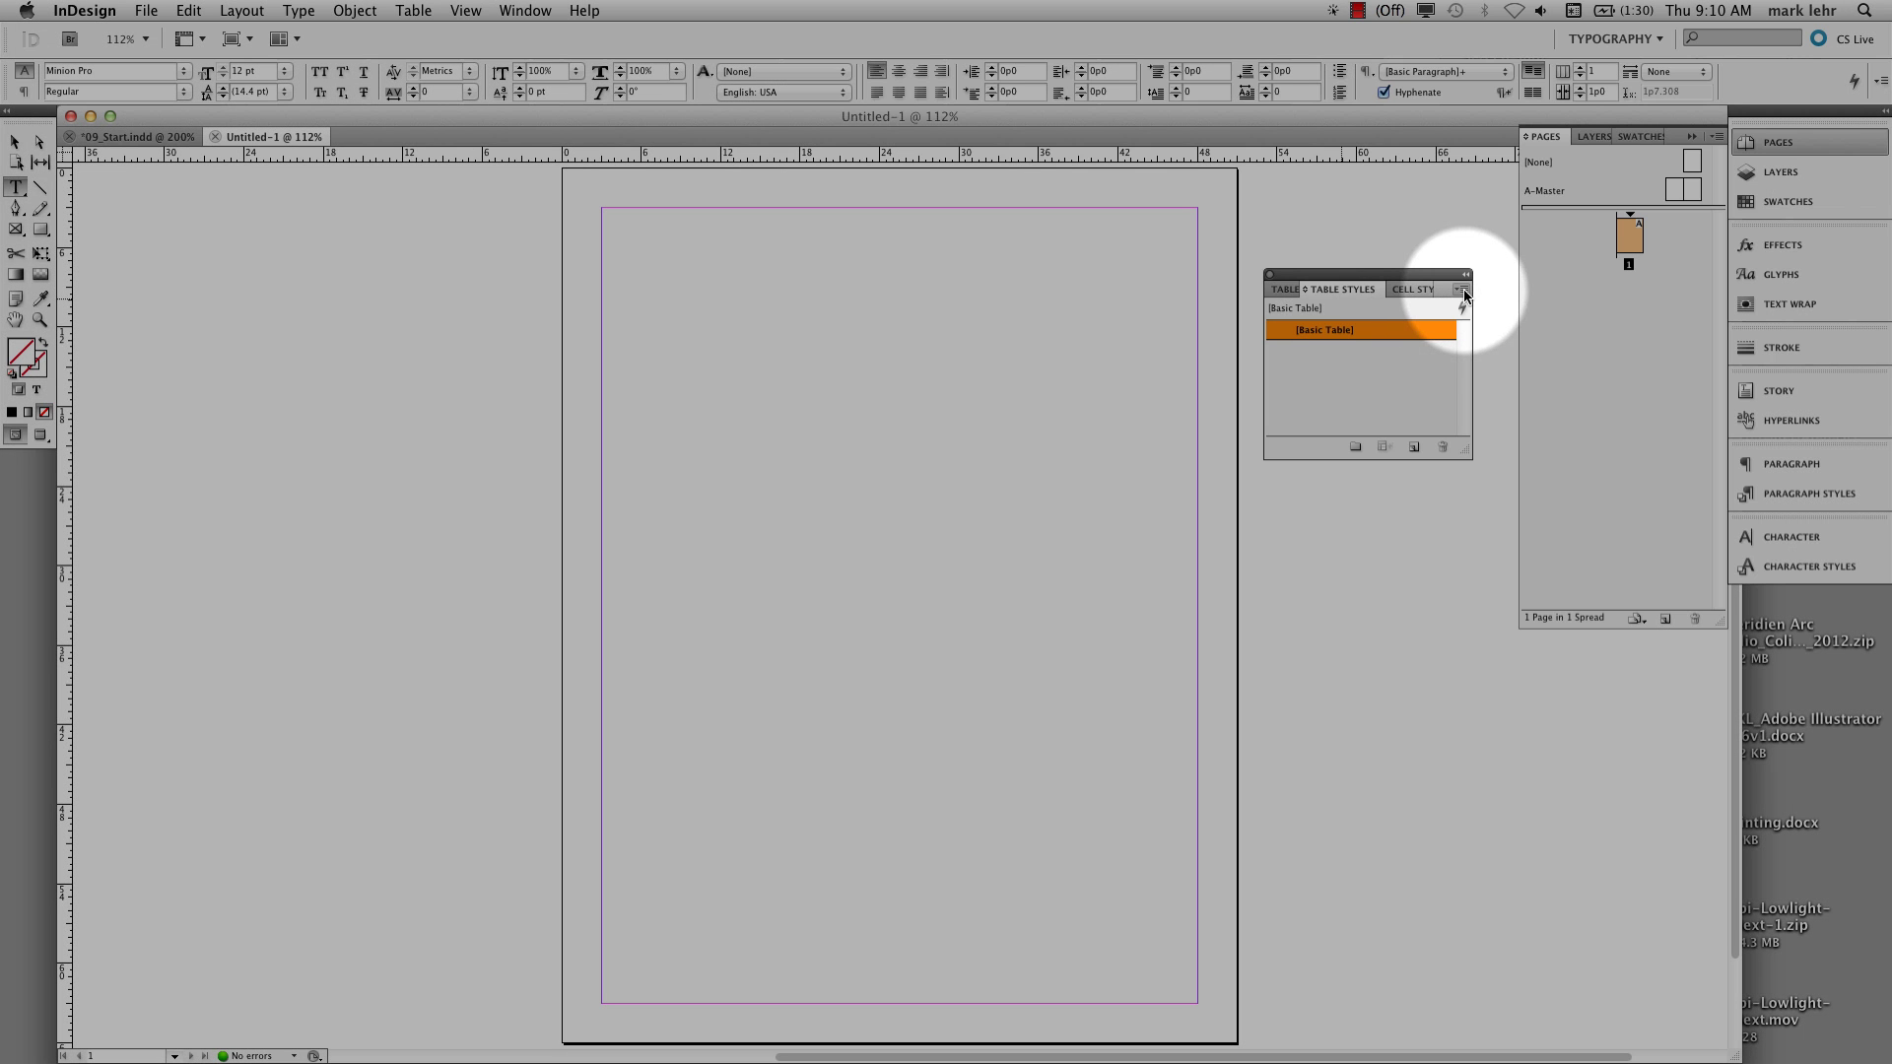
pyautogui.click(1463, 291)
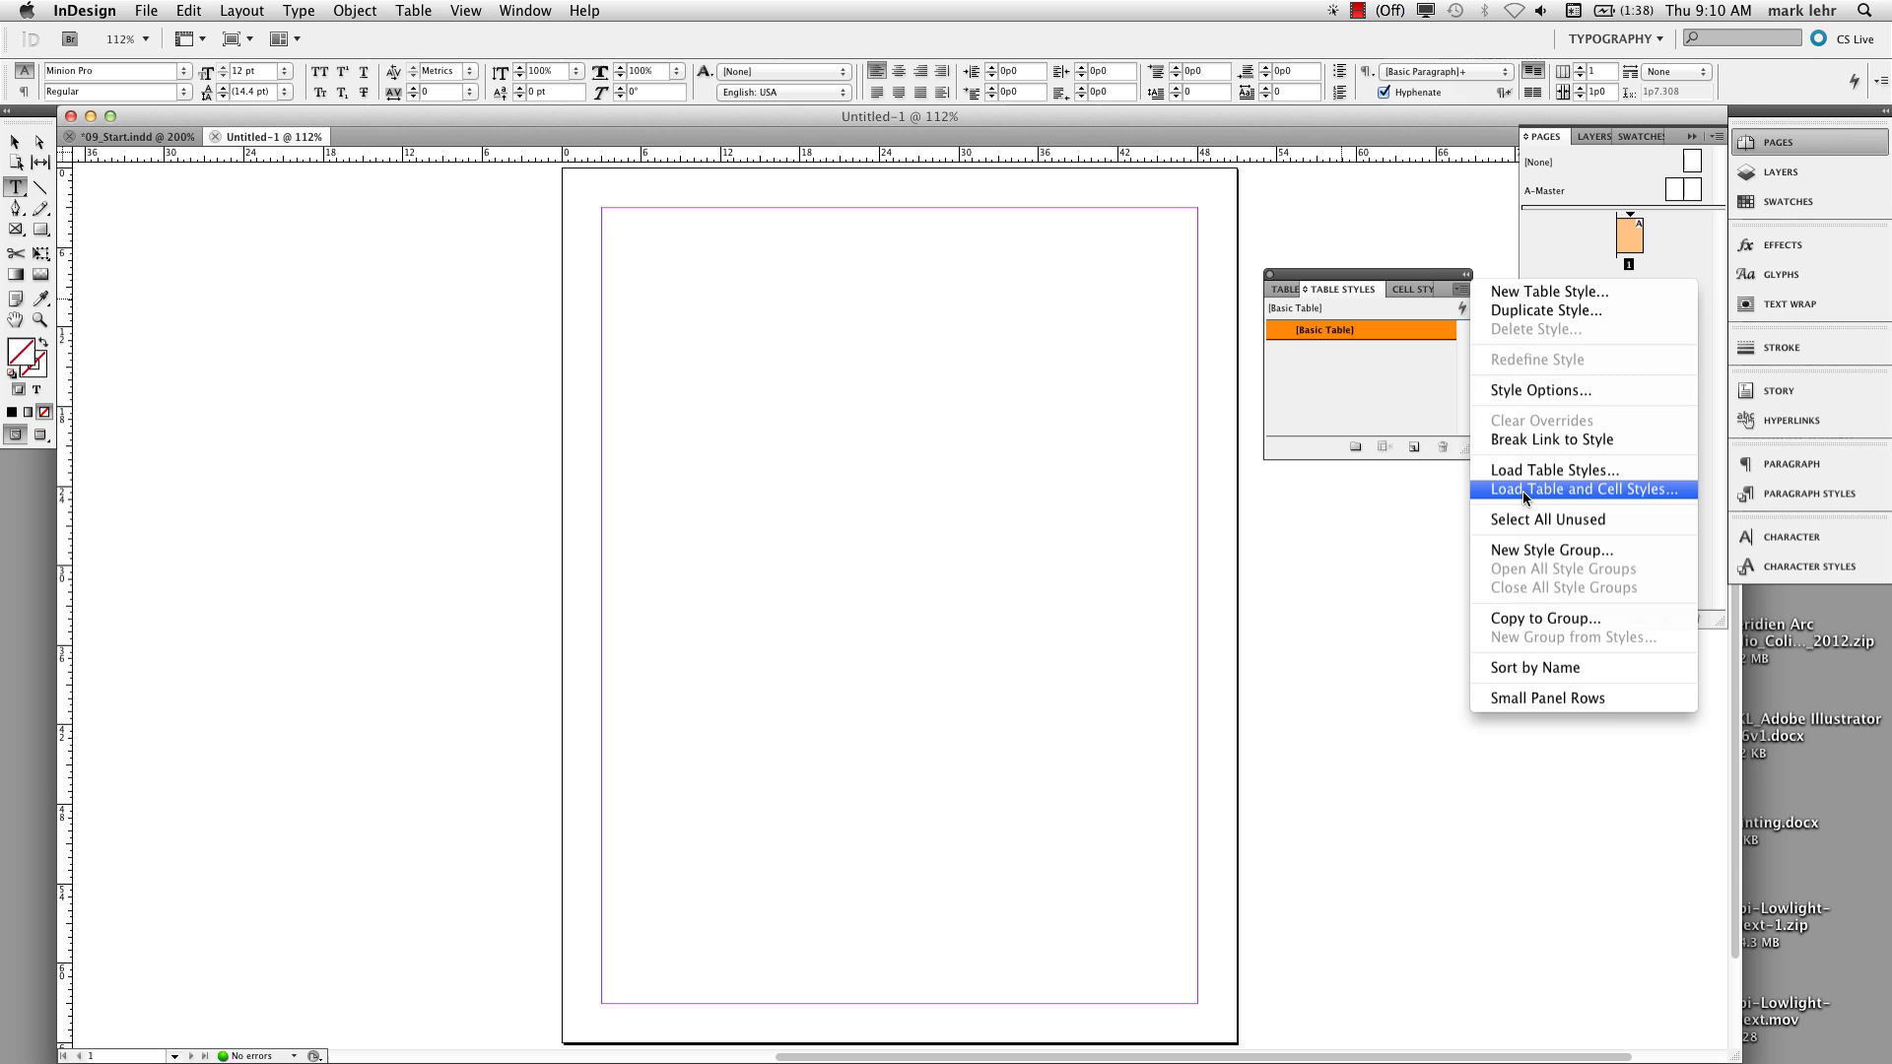
pyautogui.click(1523, 490)
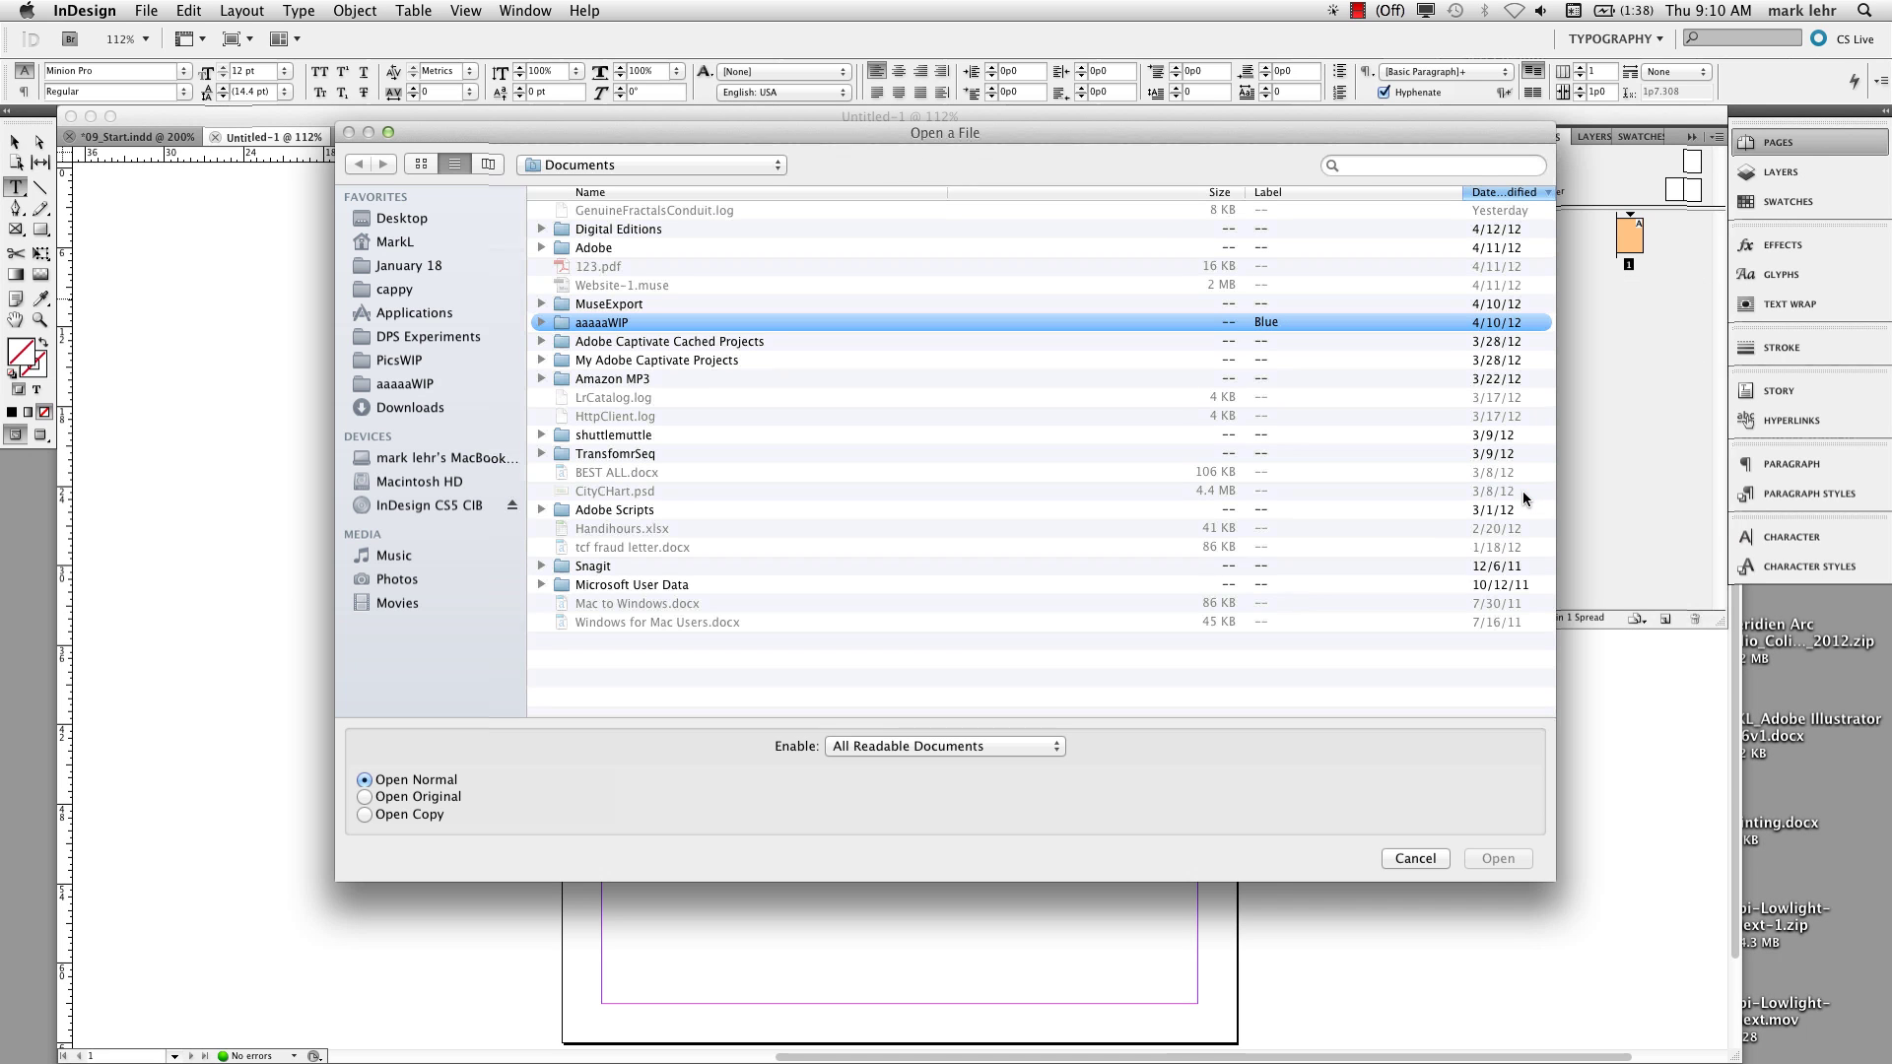
pyautogui.click(418, 226)
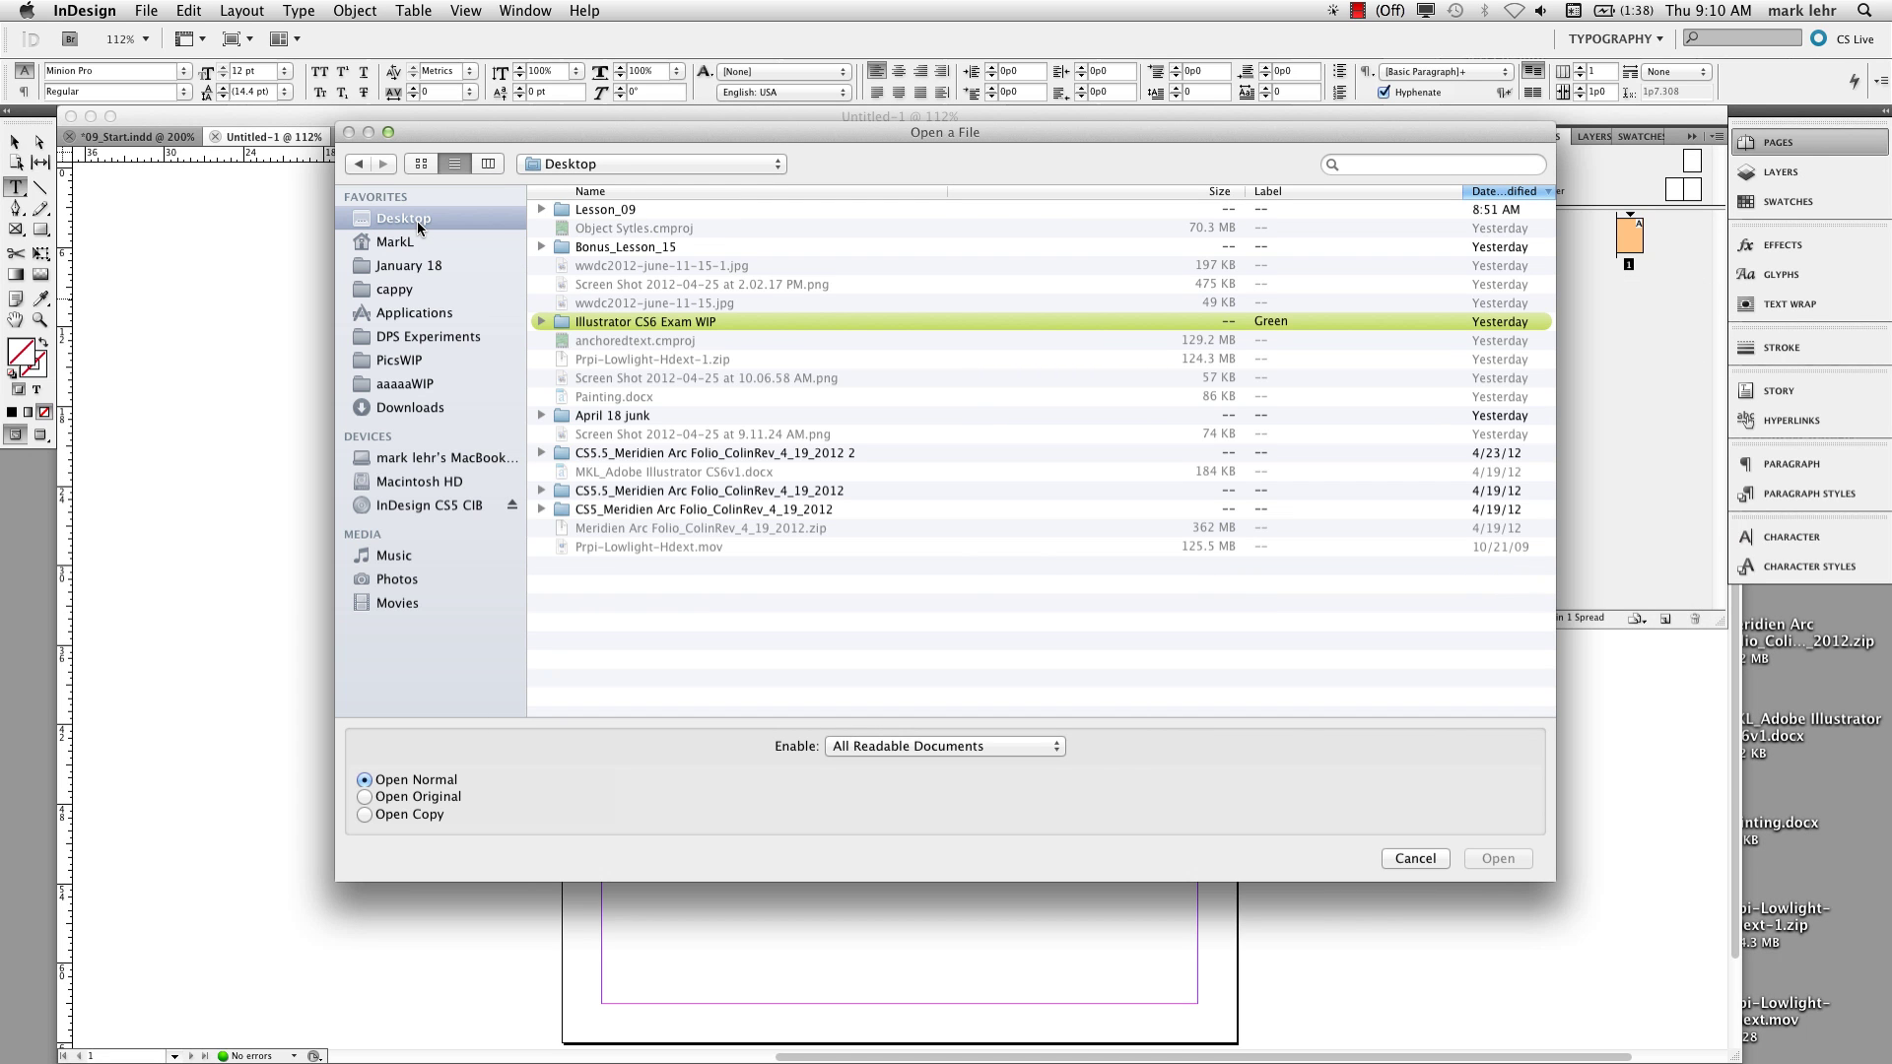
pyautogui.doubleClick(566, 211)
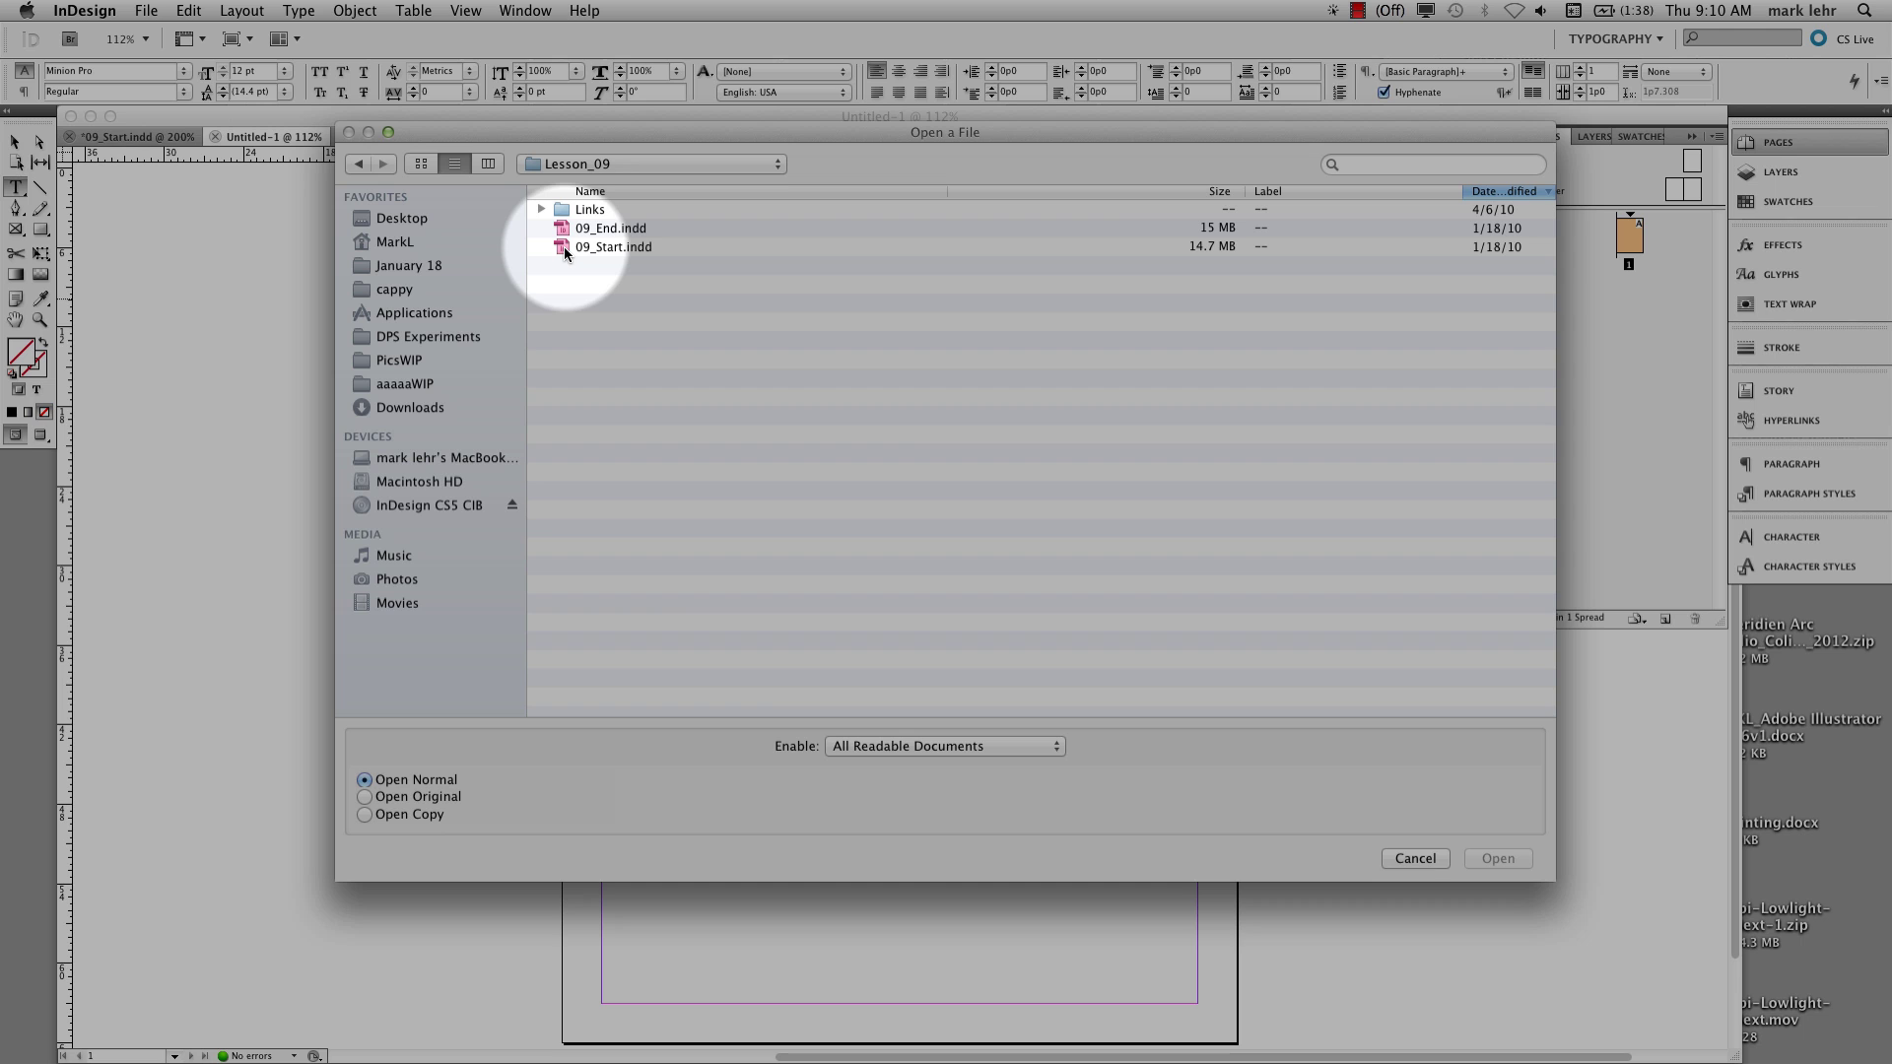
pyautogui.click(563, 247)
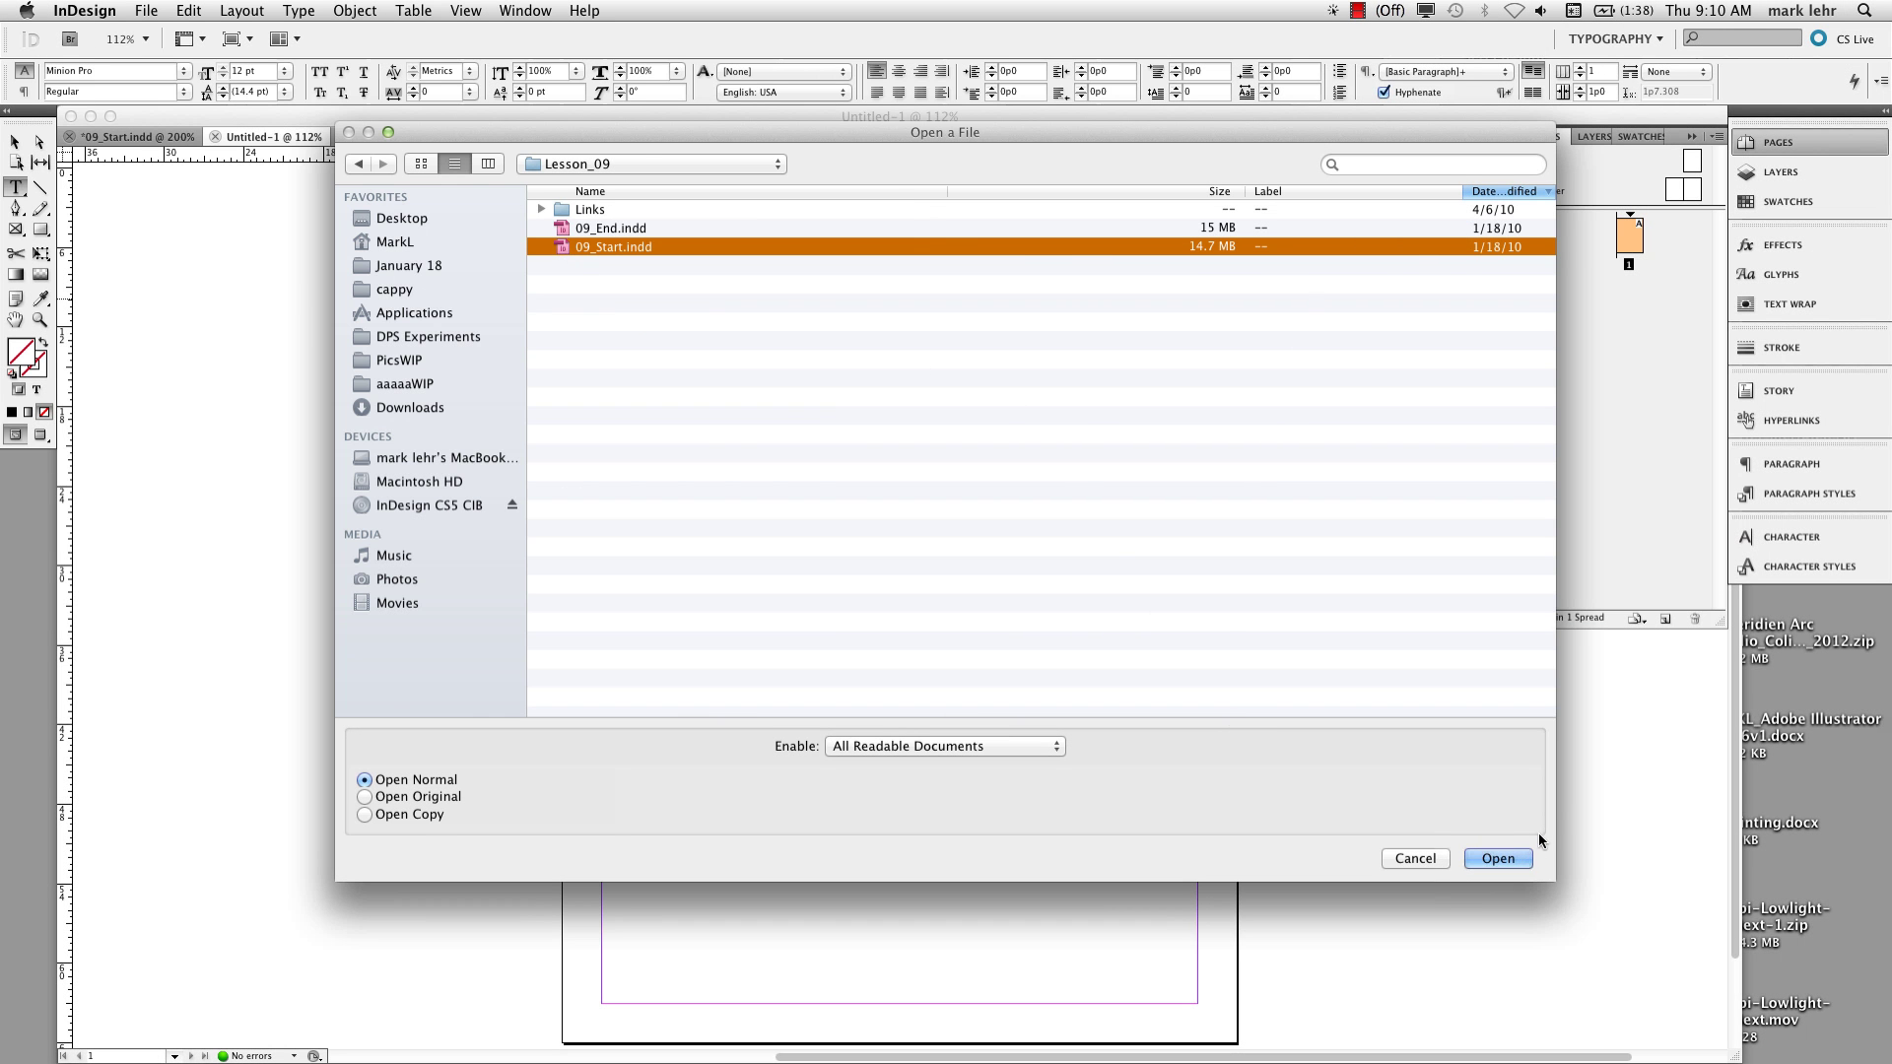
pyautogui.click(1498, 857)
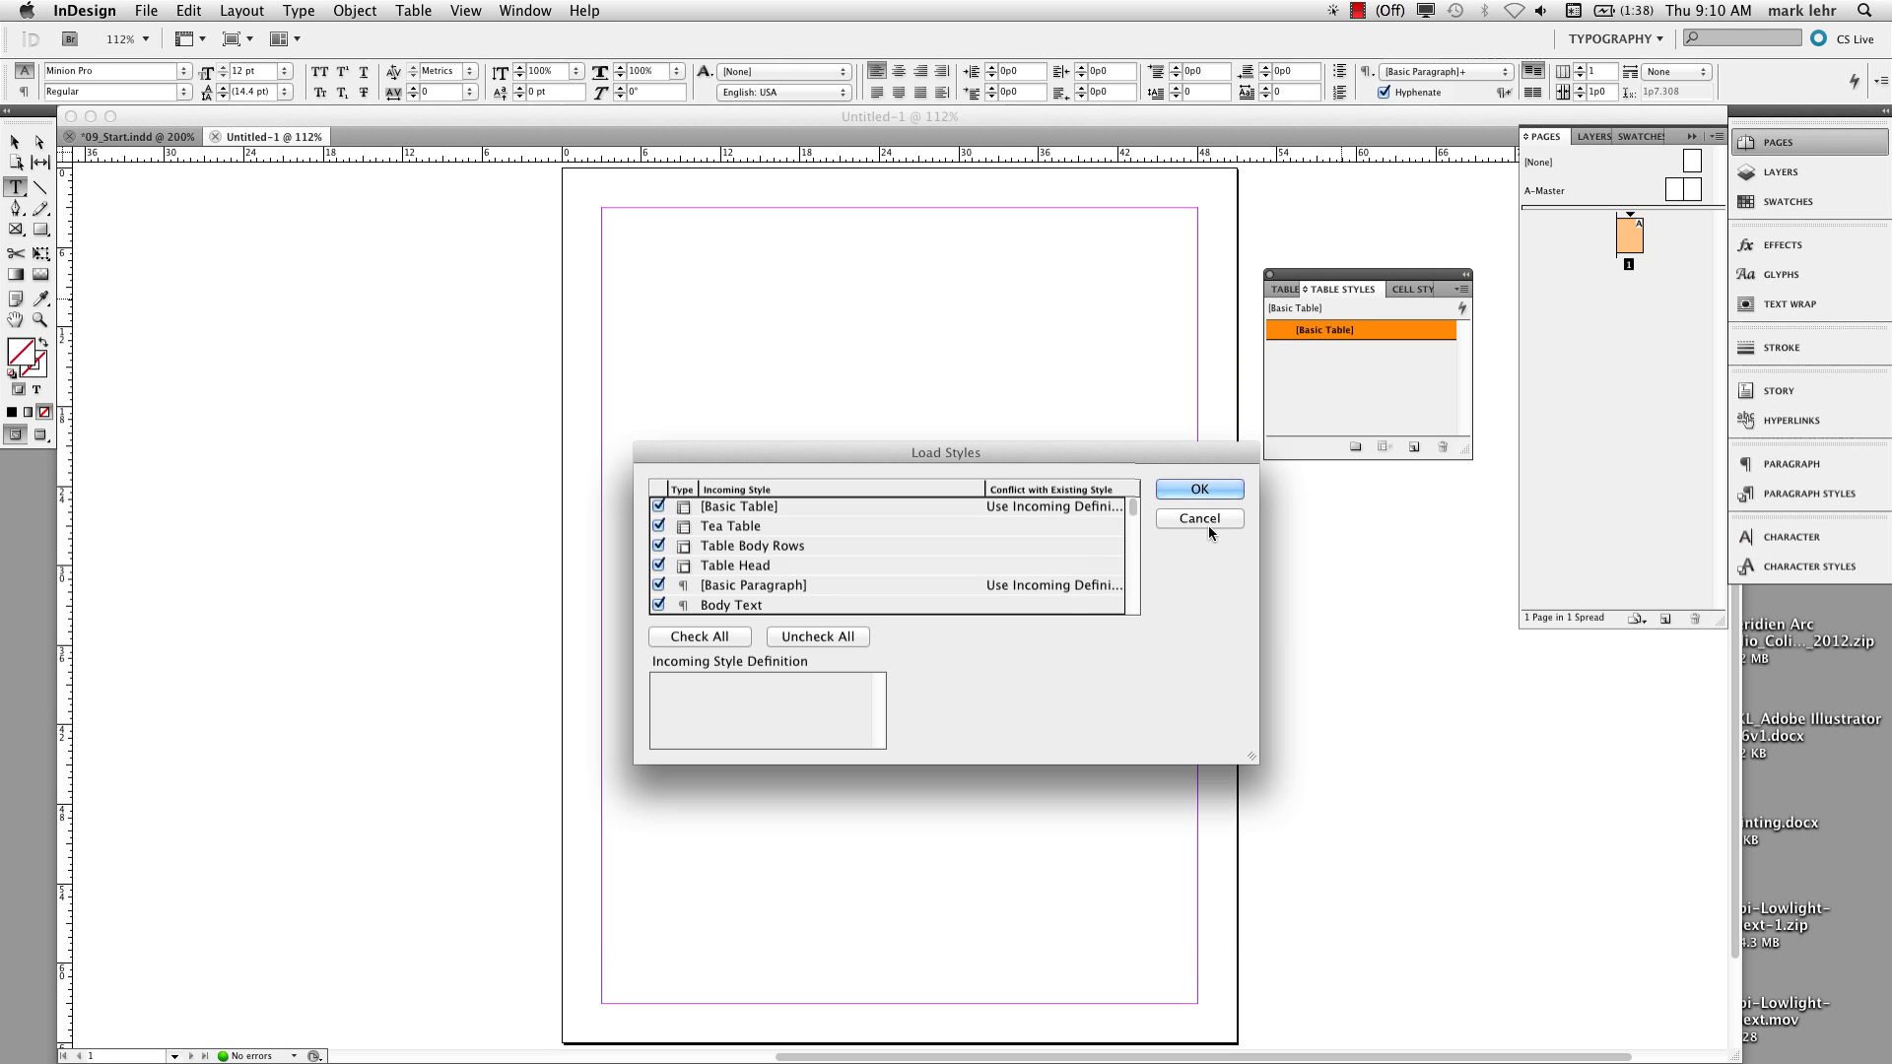
pyautogui.click(1210, 491)
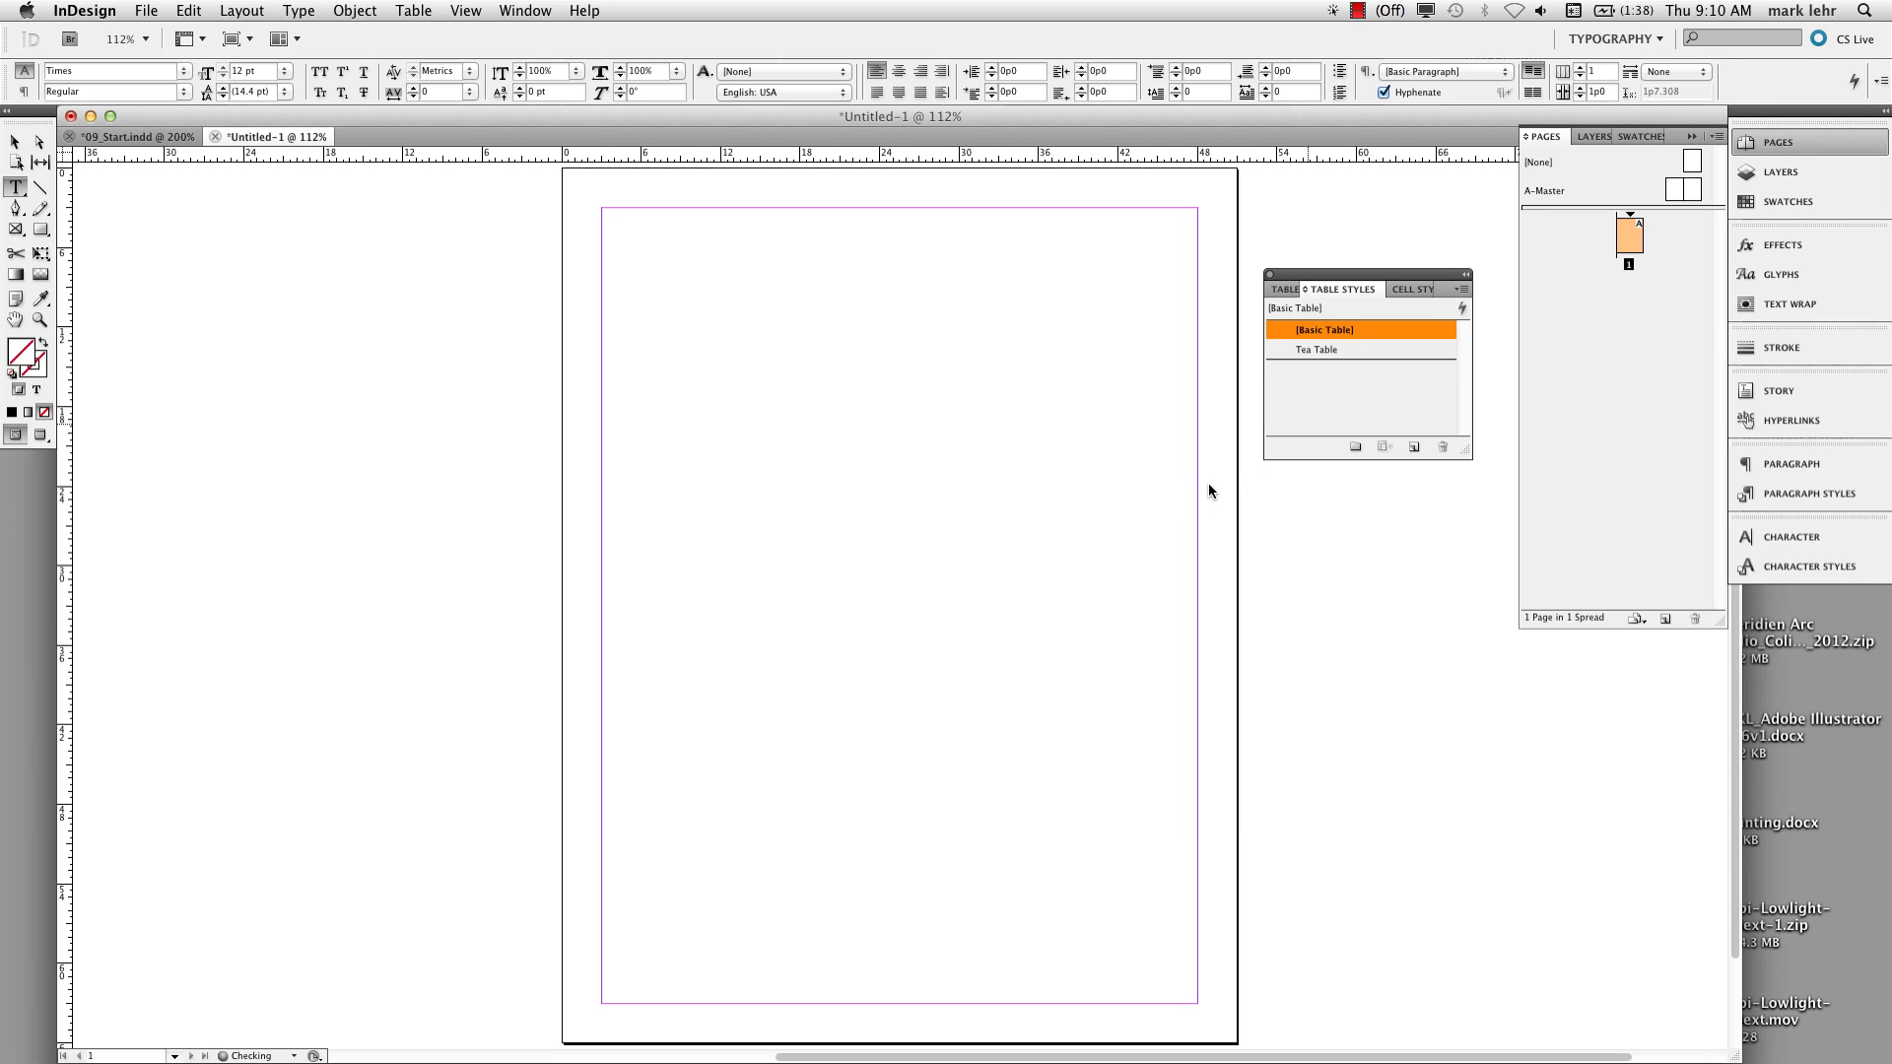
# Step: Review the new document's loaded table and cell styles and return to the 09_Start.indd document
pyautogui.click(1352, 349)
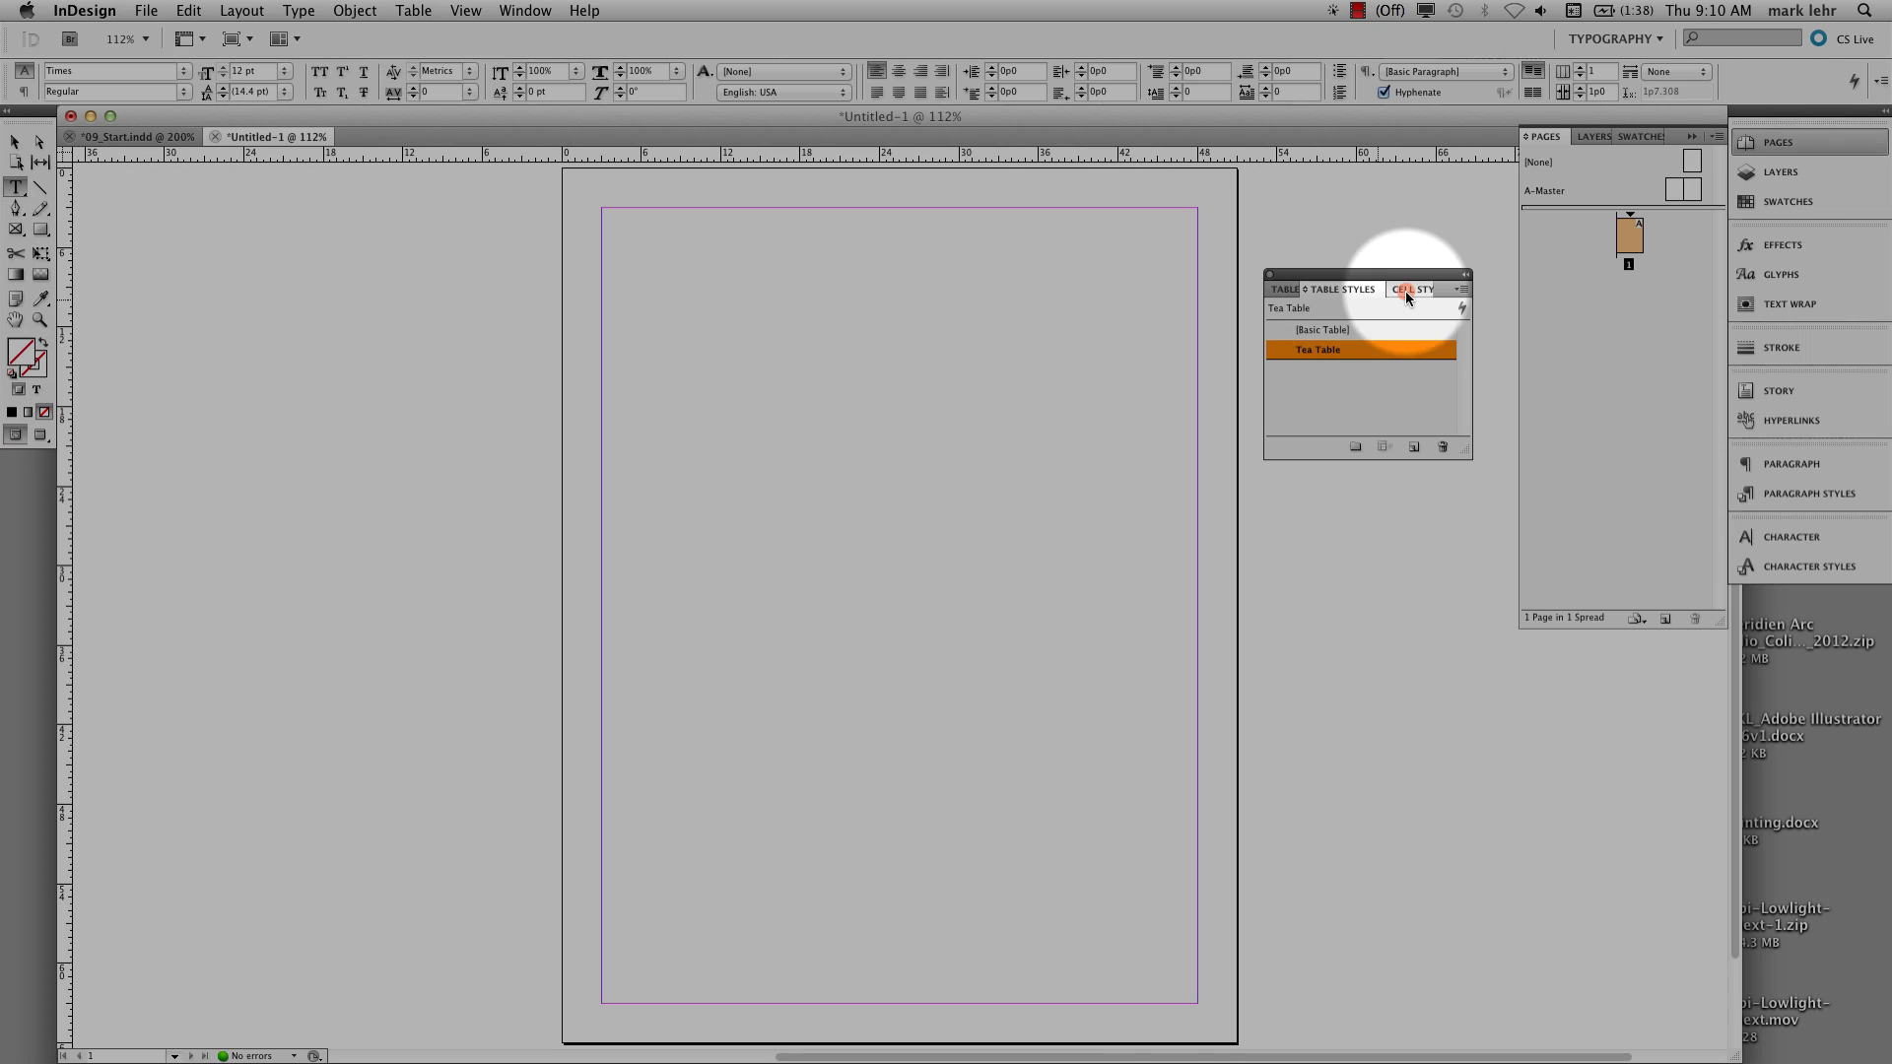
pyautogui.click(1409, 289)
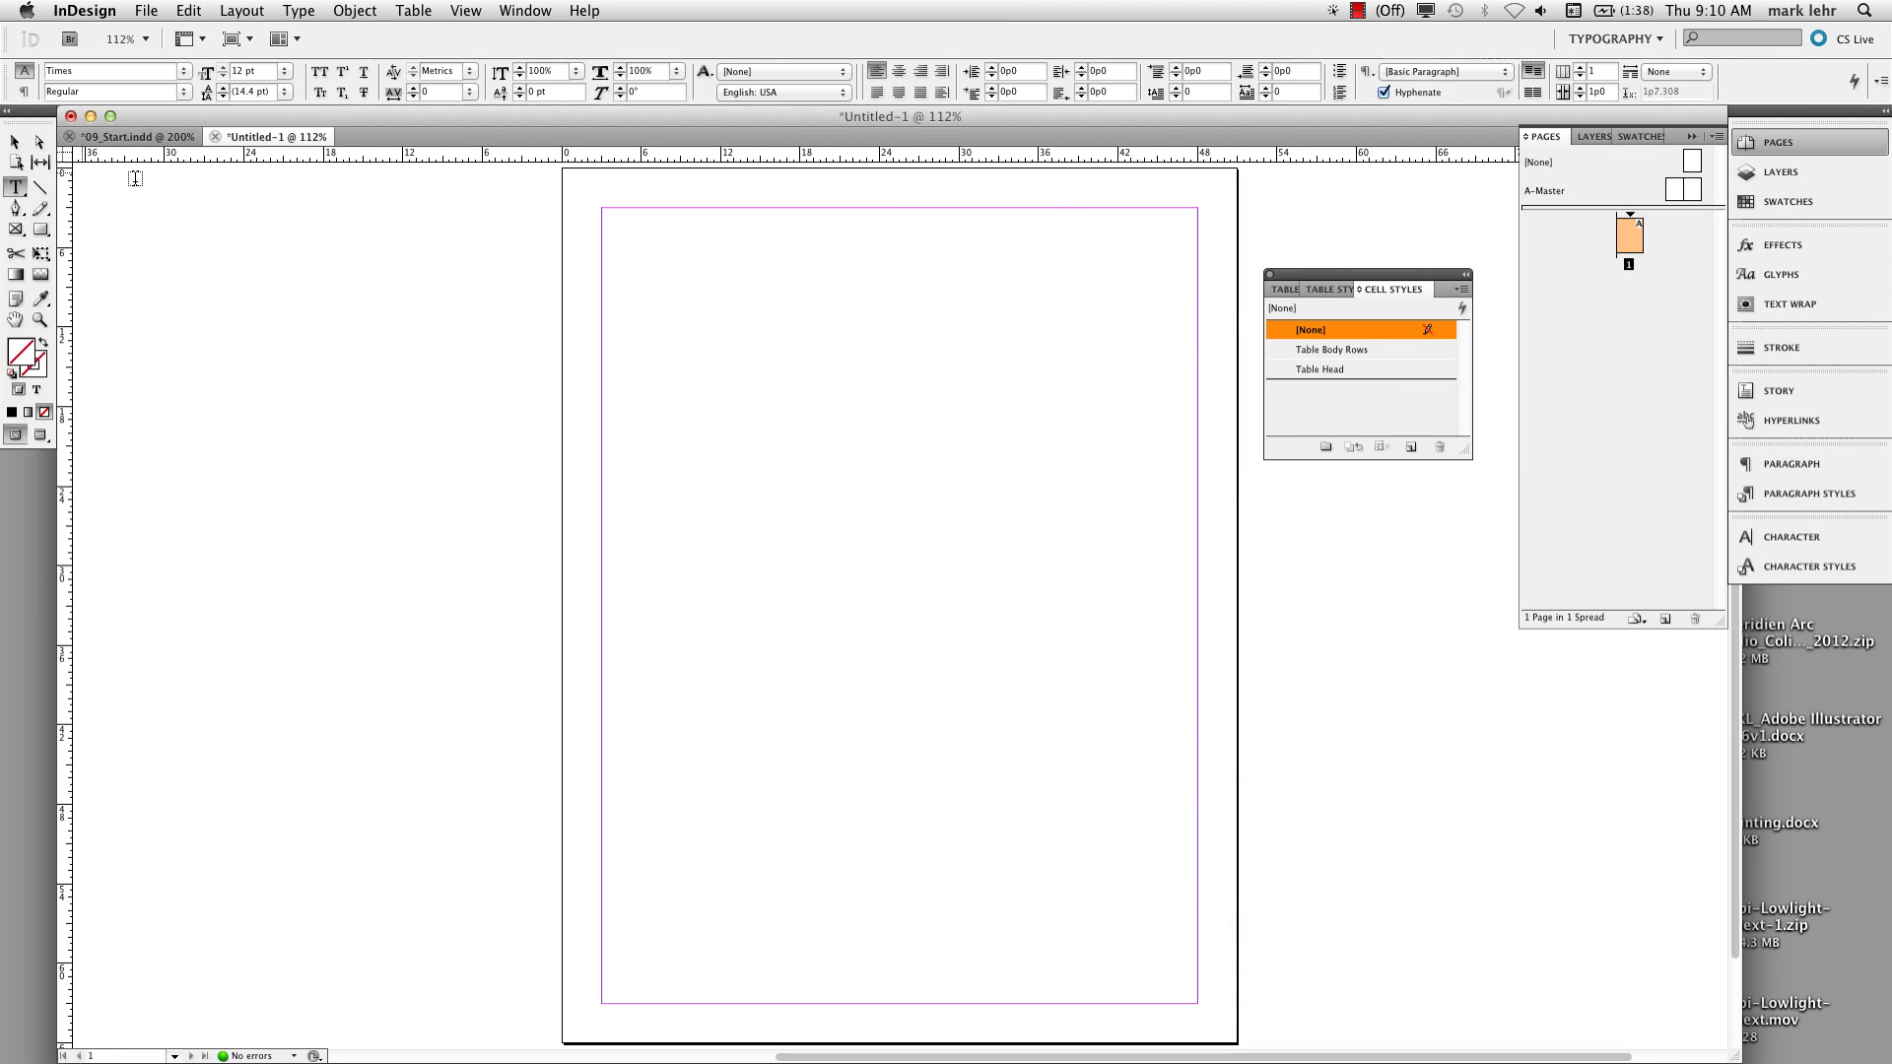
pyautogui.click(138, 137)
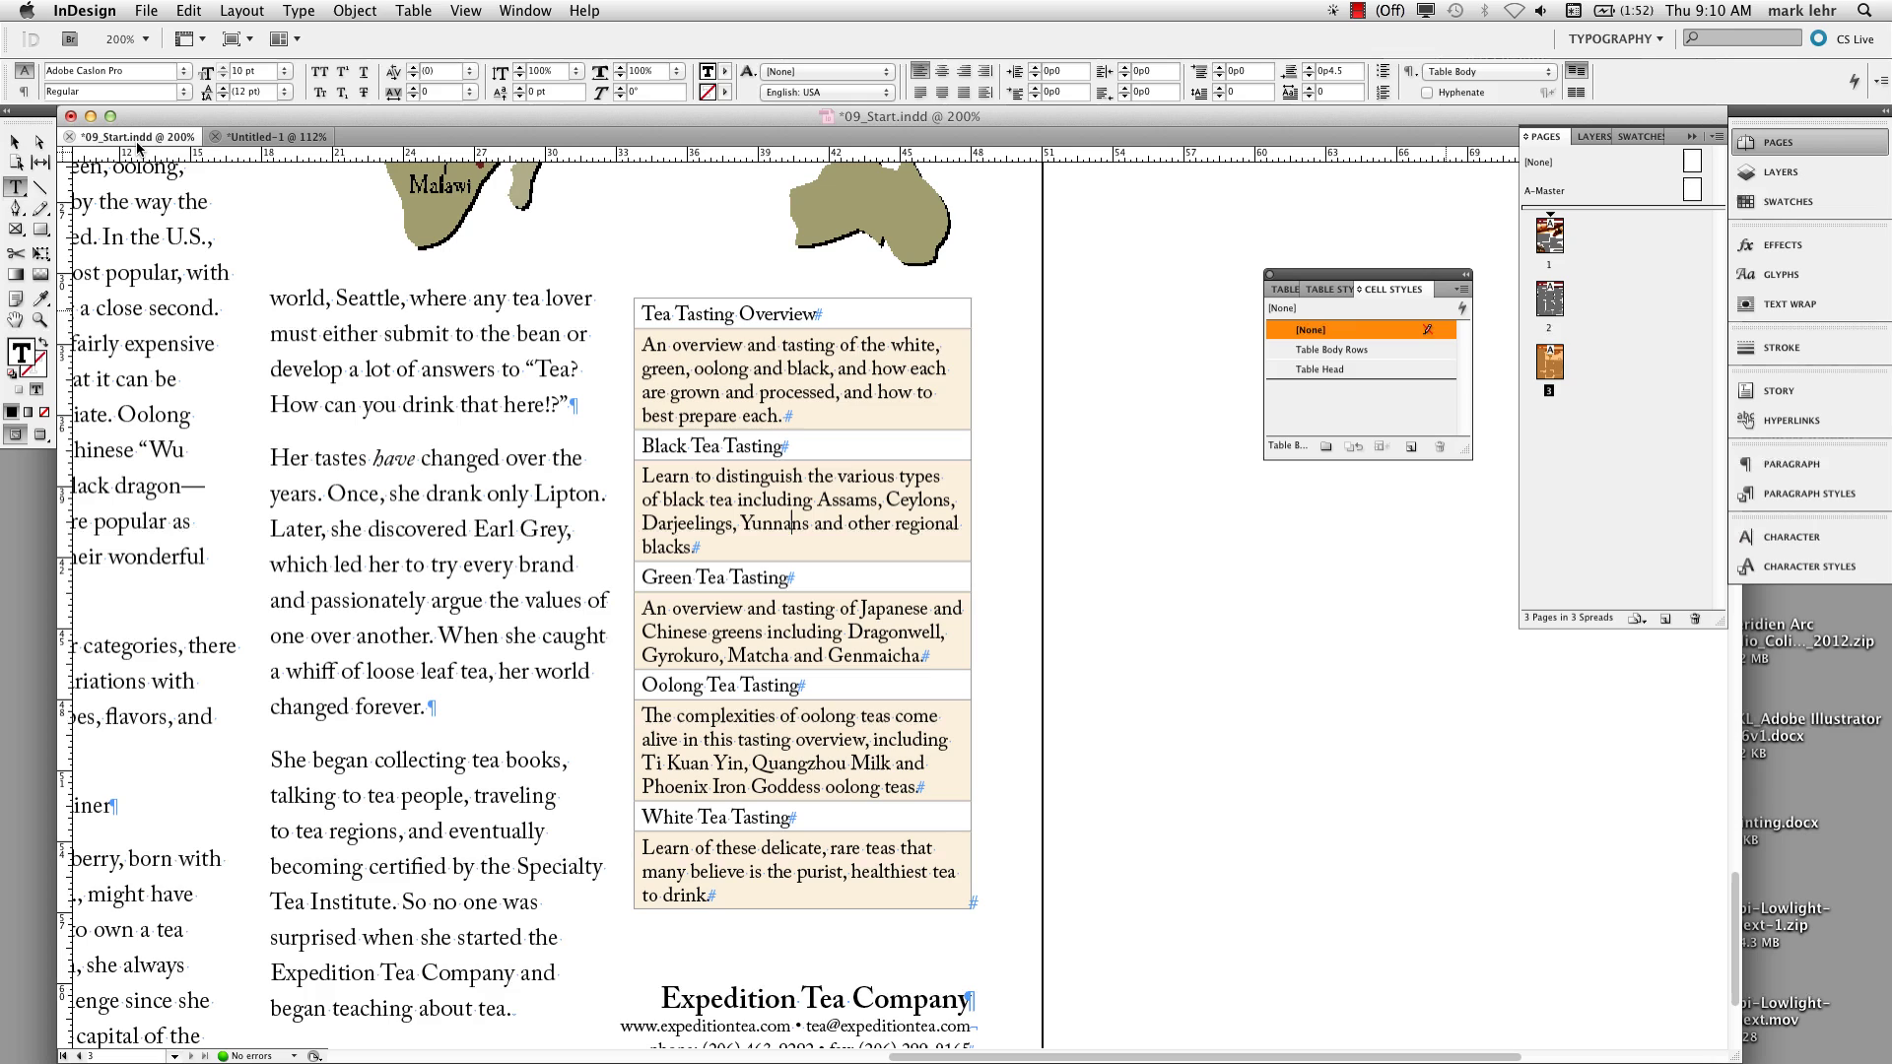